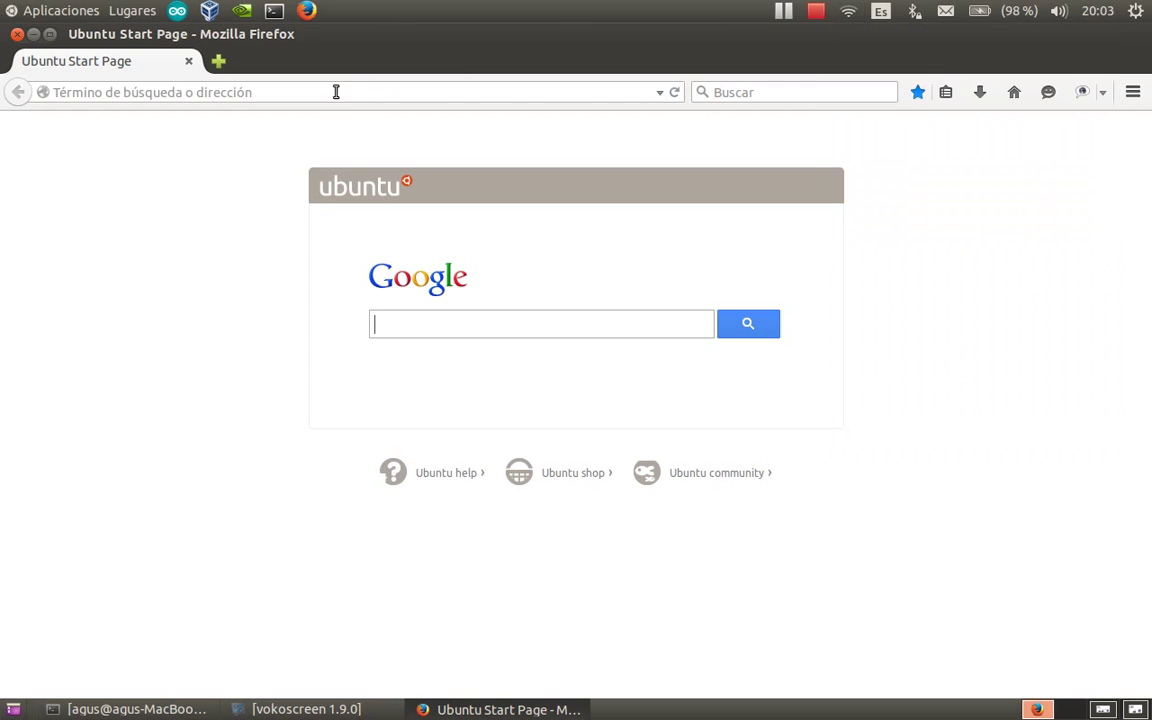
# Load the router at 192.168.1.1 and go to its basic Connection settings.
pyautogui.write('192')
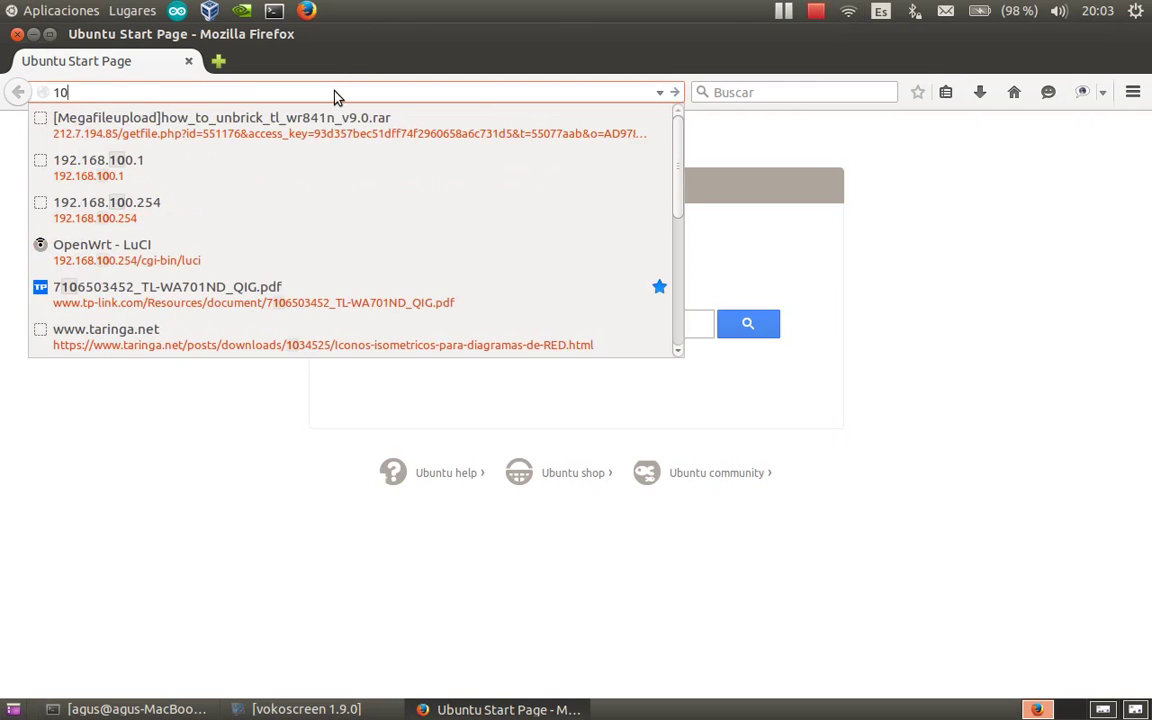
pyautogui.write('.168.1.1/')
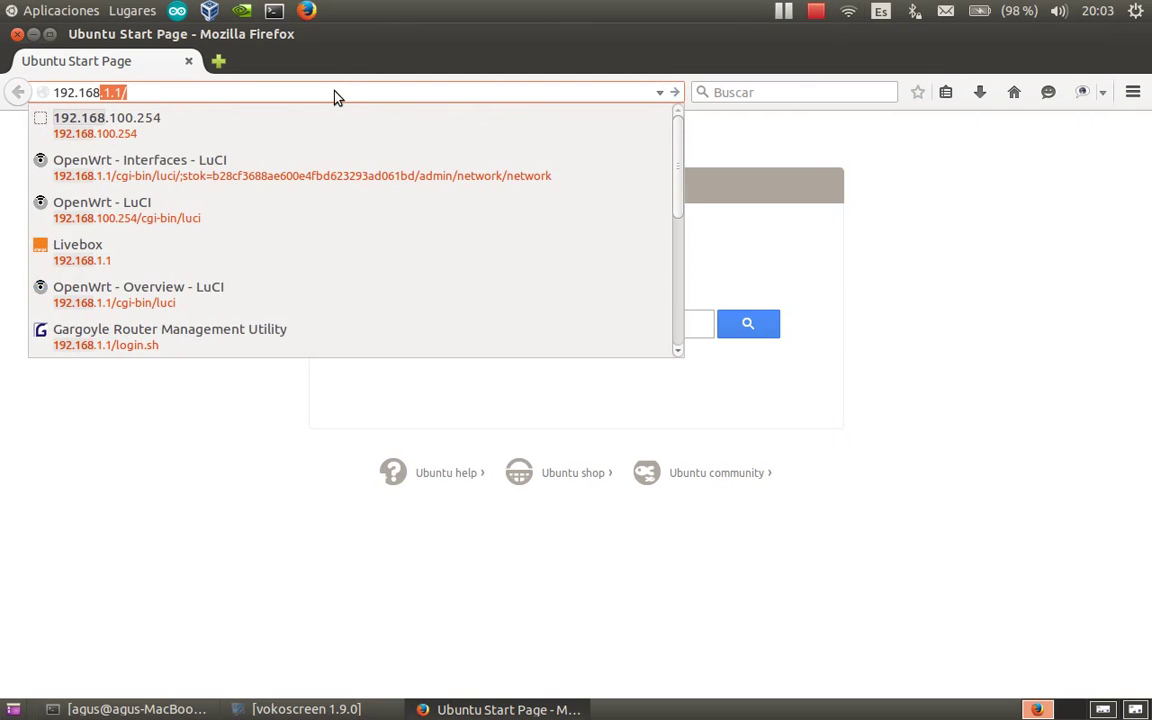
pyautogui.press('Return')
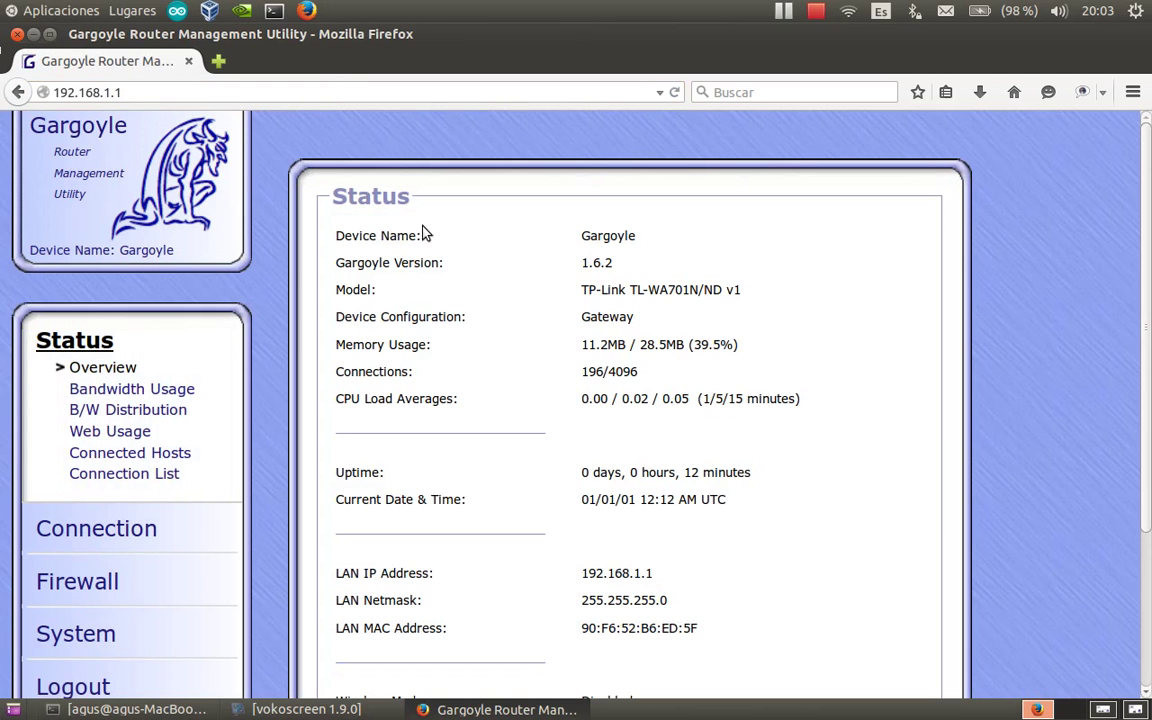
pyautogui.click(103, 530)
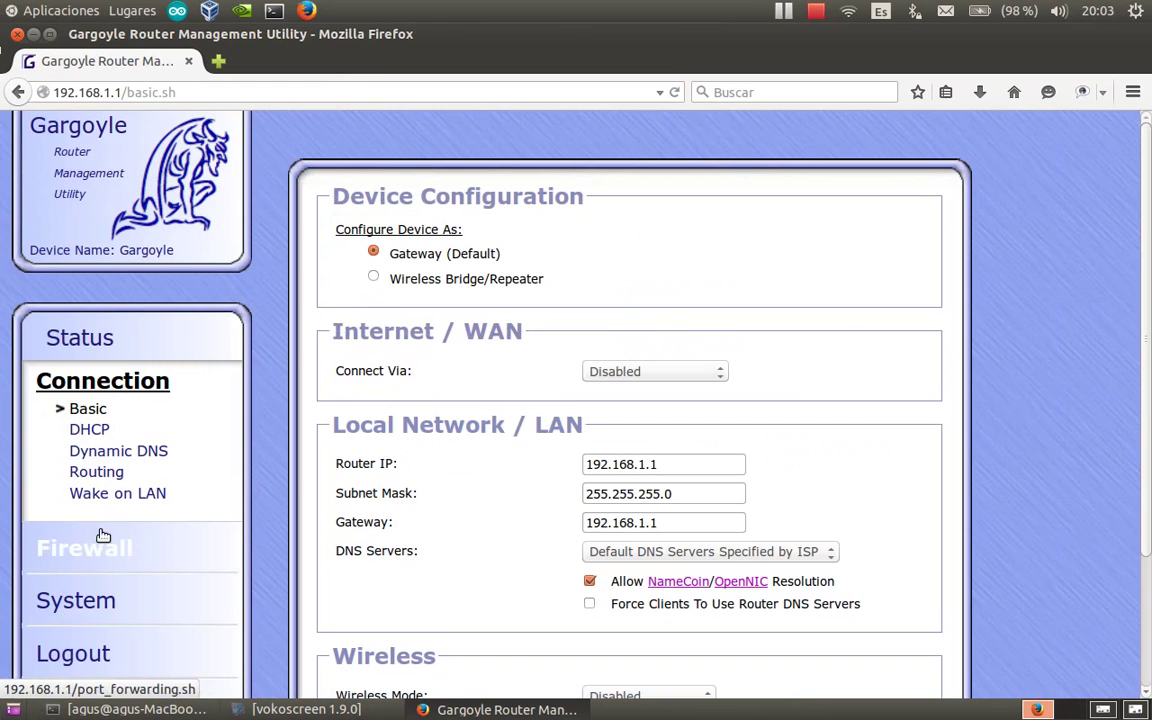
# Find the Wireless Mode setting, currently Disabled, and list its available modes.
pyautogui.scroll(-3, 624, 375)
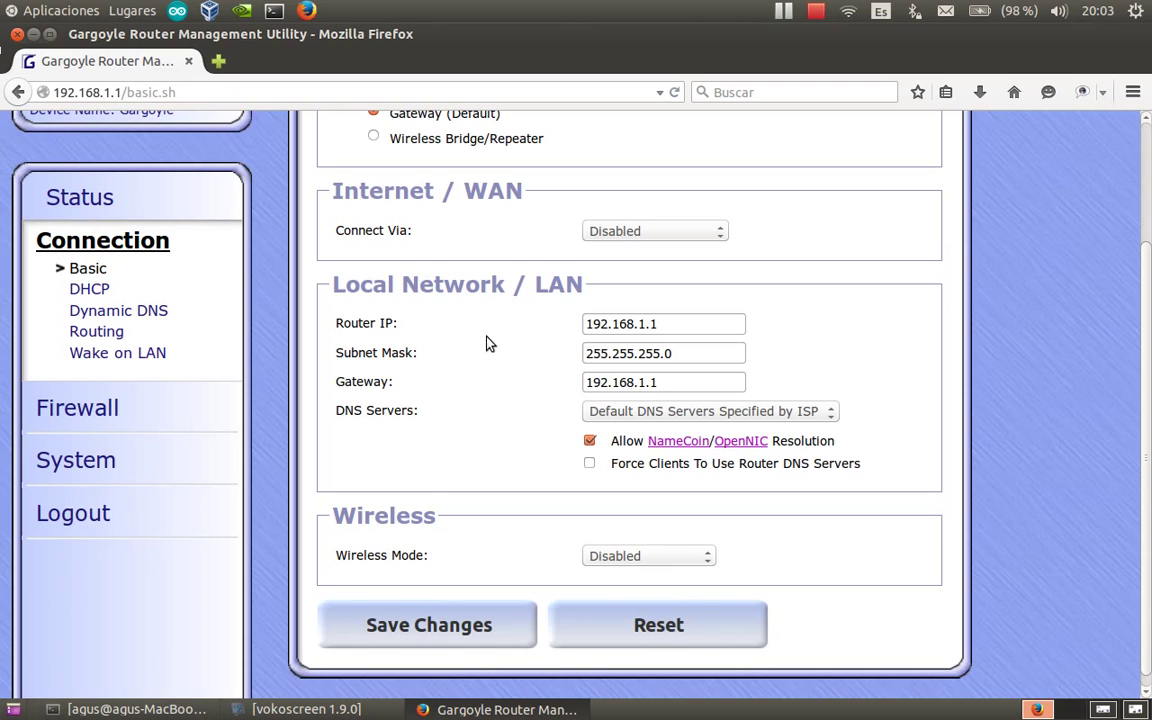
pyautogui.scroll(3, 494, 330)
pyautogui.scroll(-1, 503, 410)
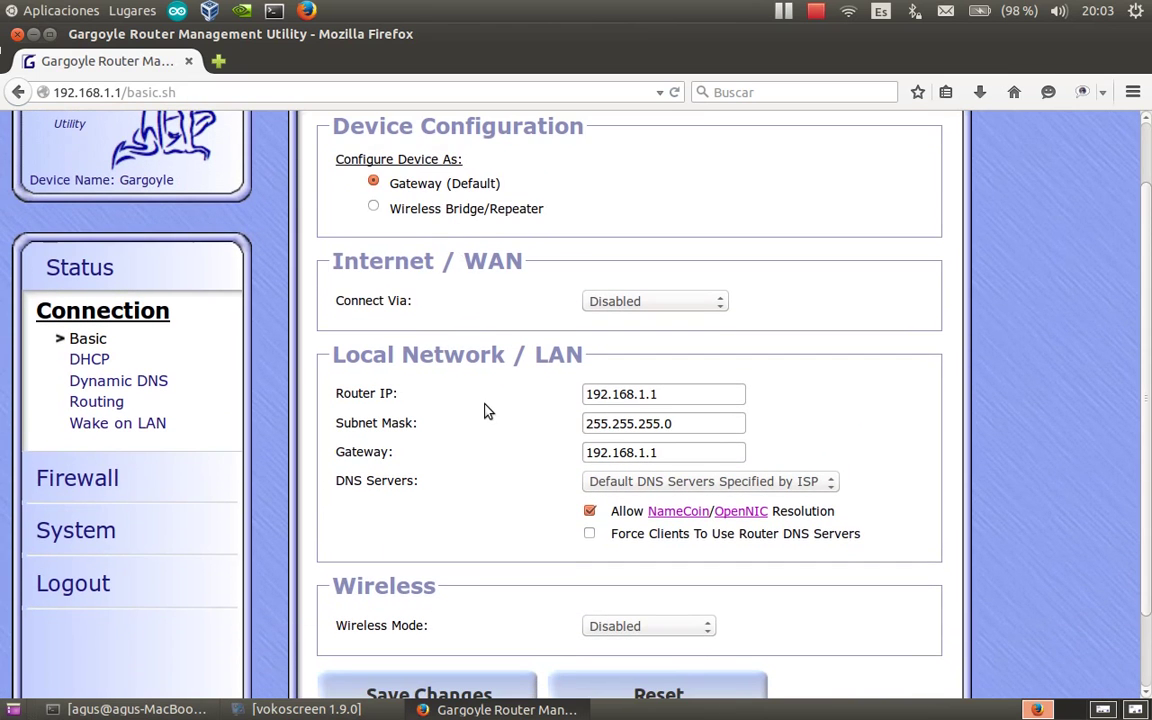
pyautogui.scroll(-2, 490, 412)
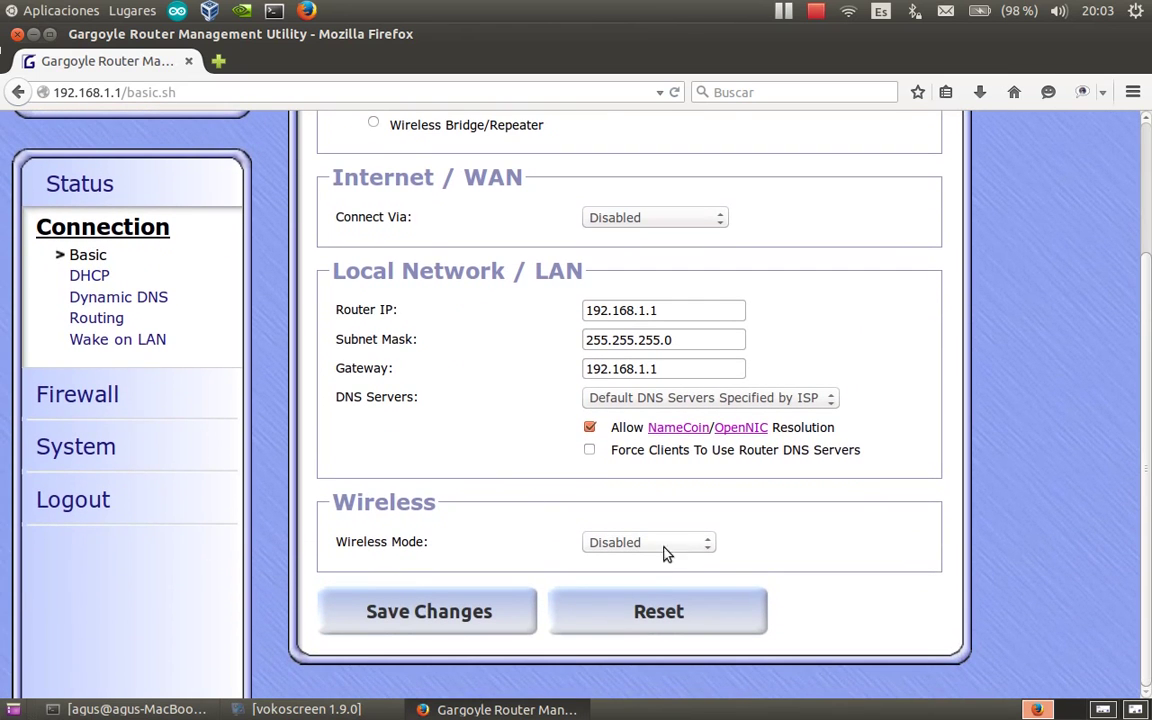
pyautogui.click(706, 543)
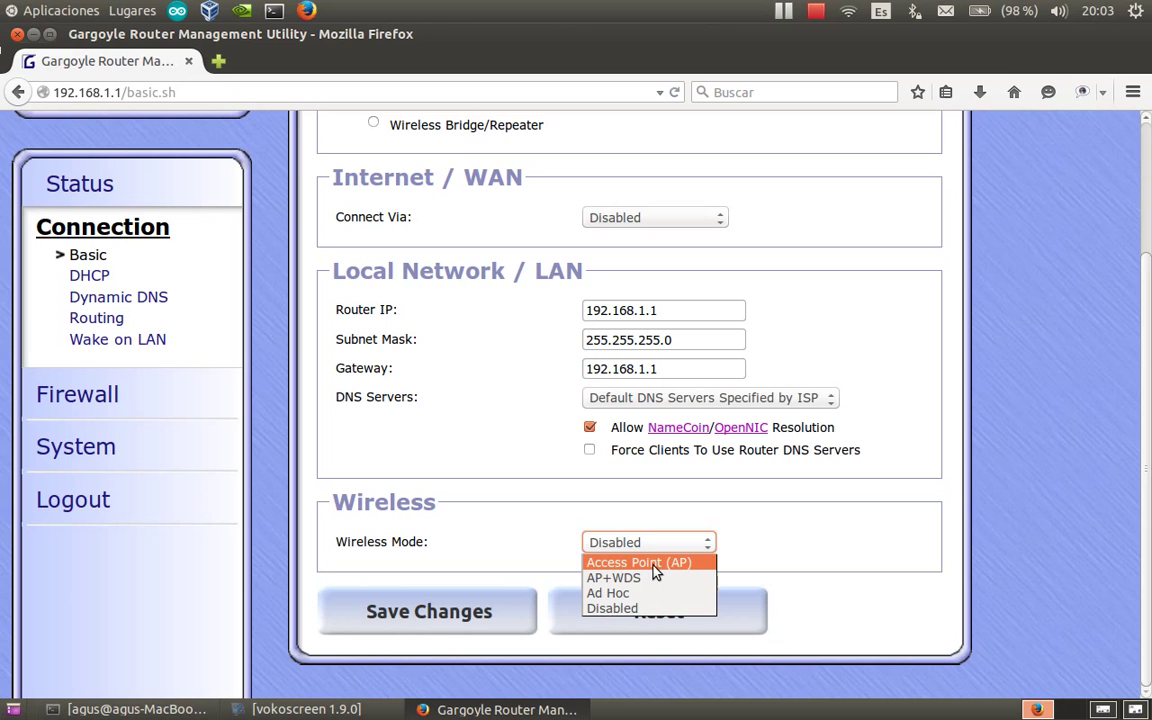
# Set Wireless Mode to Access Point (AP) and bring up the Operation Mode choices.
pyautogui.click(665, 564)
pyautogui.scroll(-5, 780, 543)
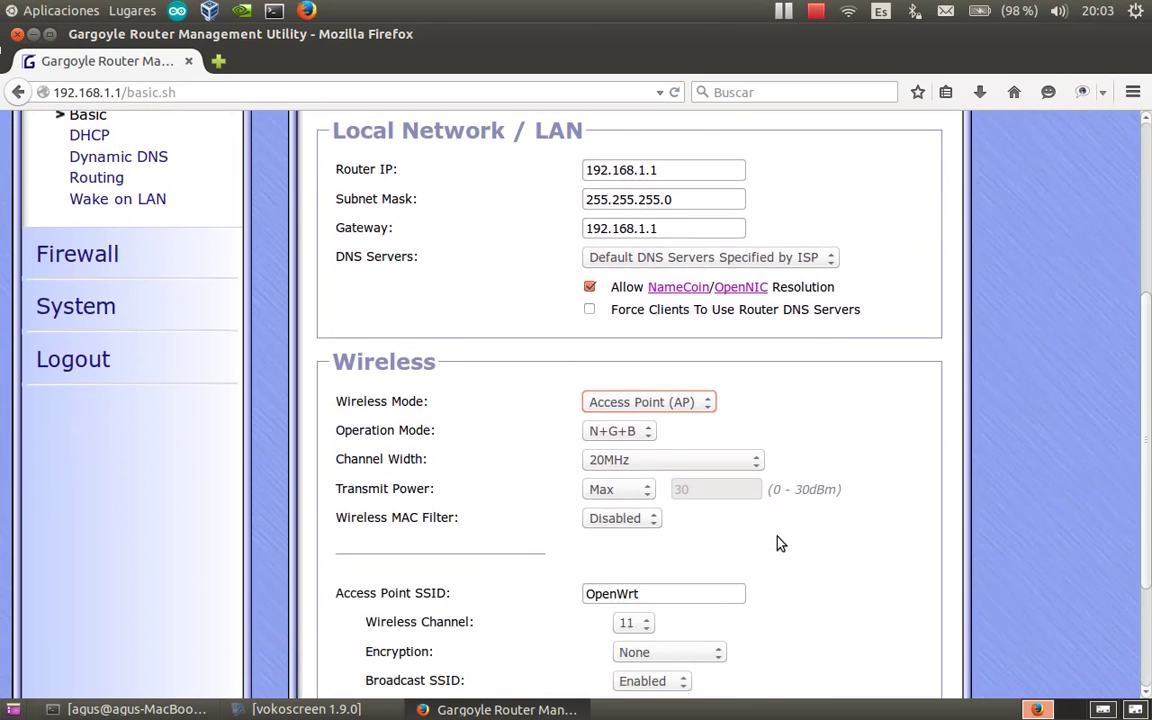
pyautogui.scroll(-1, 745, 535)
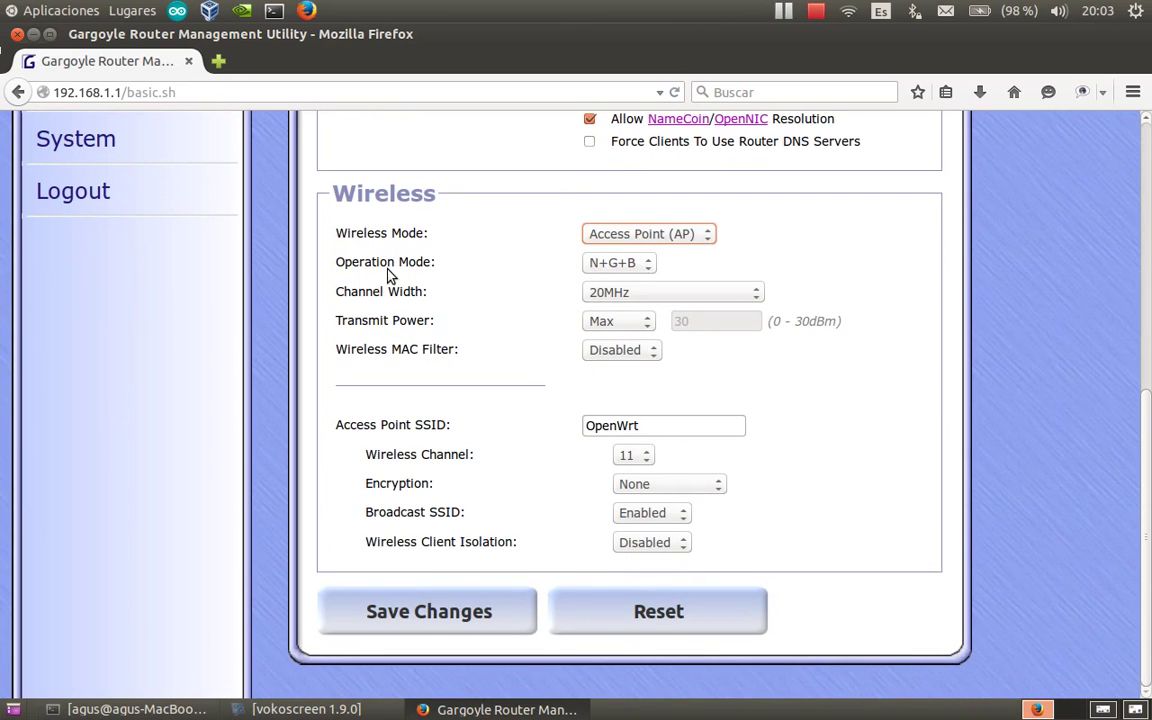
pyautogui.click(648, 266)
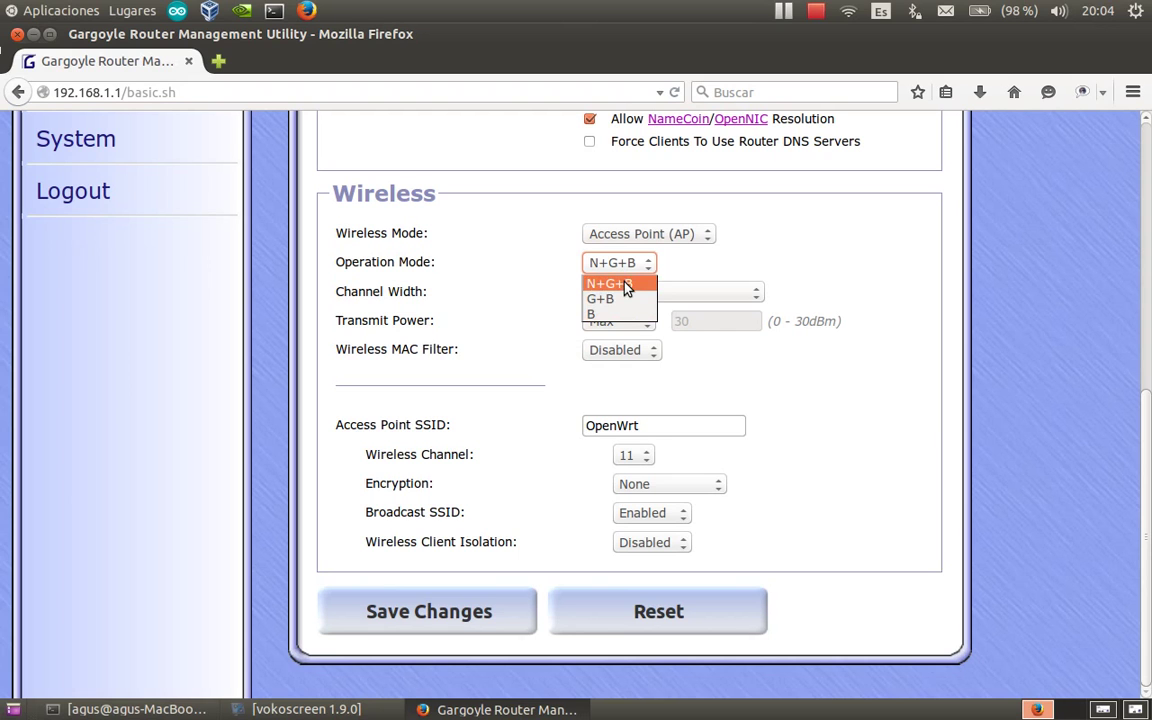
pyautogui.click(627, 287)
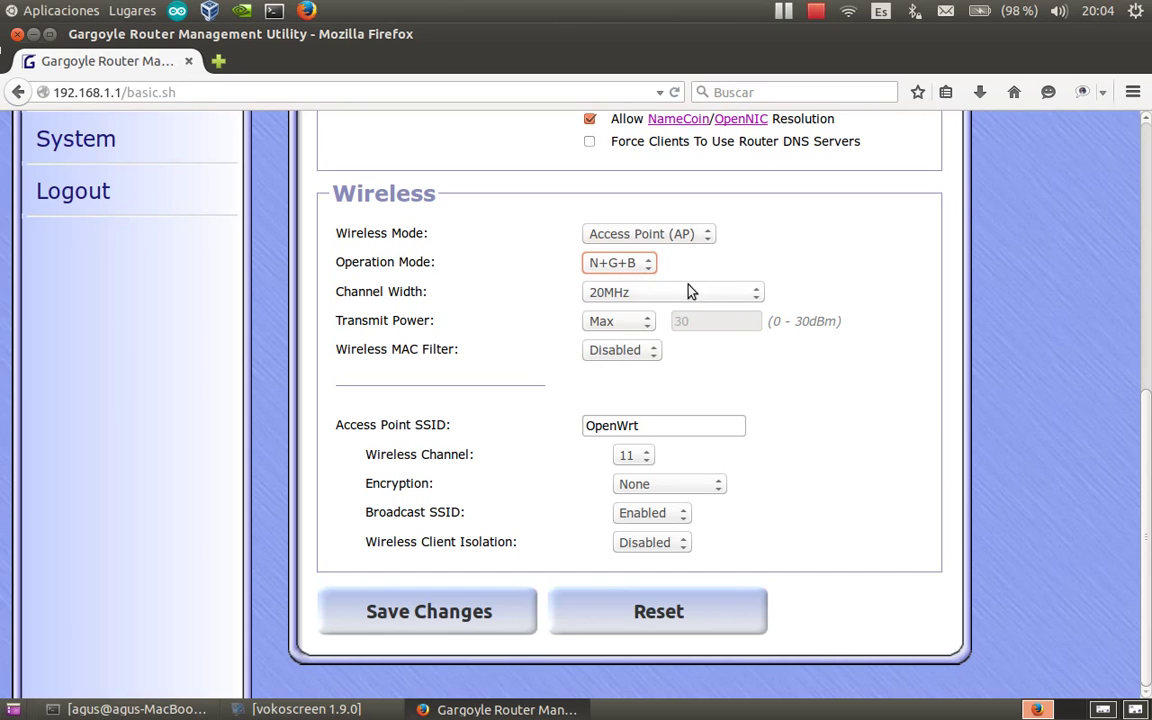
pyautogui.click(755, 299)
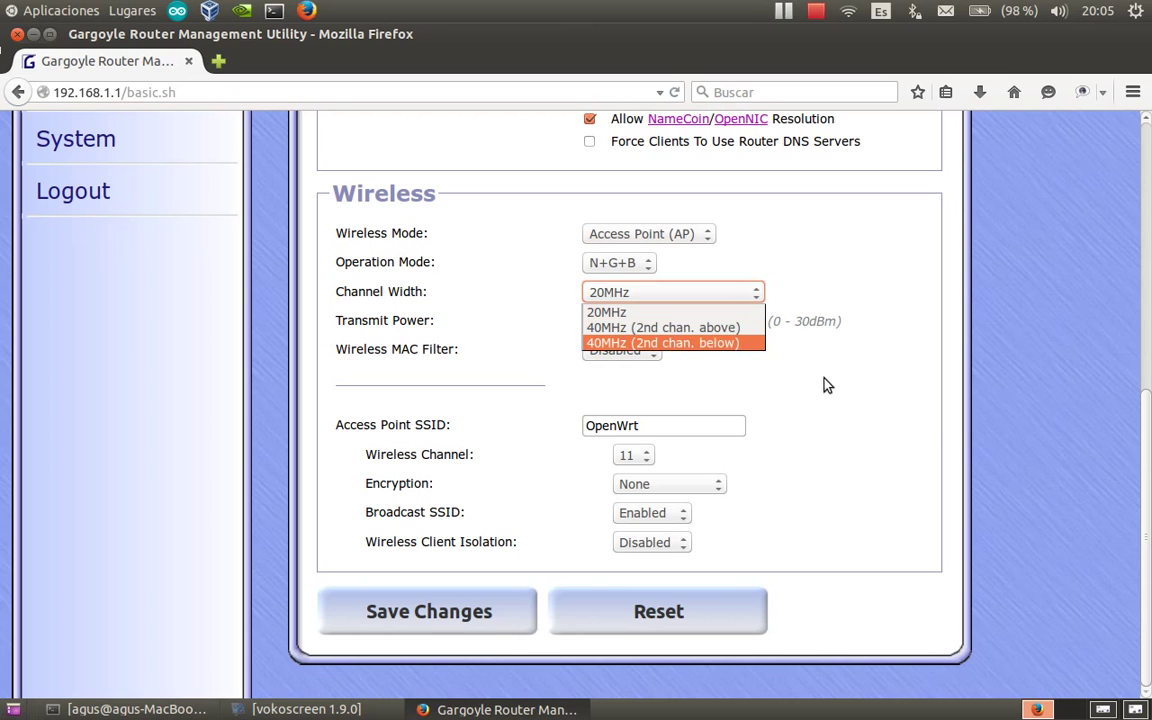
pyautogui.click(587, 284)
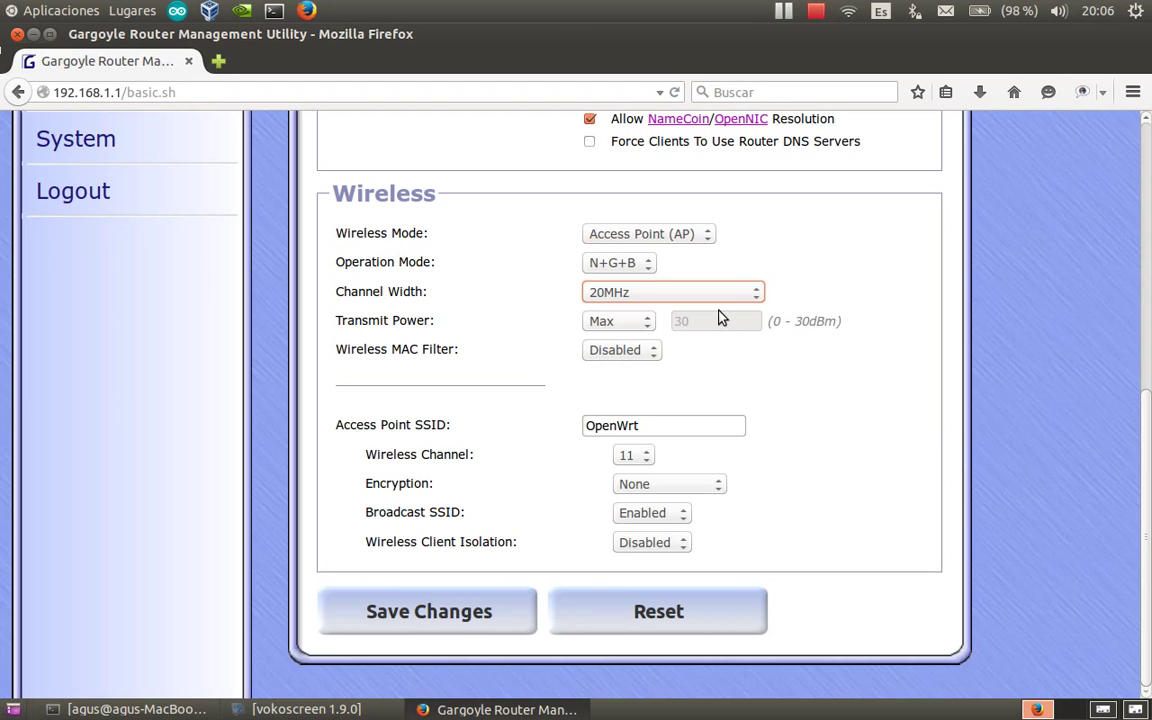
# Try a Custom transmit power, revert it to Max, and enable the Wireless MAC Filter.
pyautogui.click(647, 322)
pyautogui.click(643, 340)
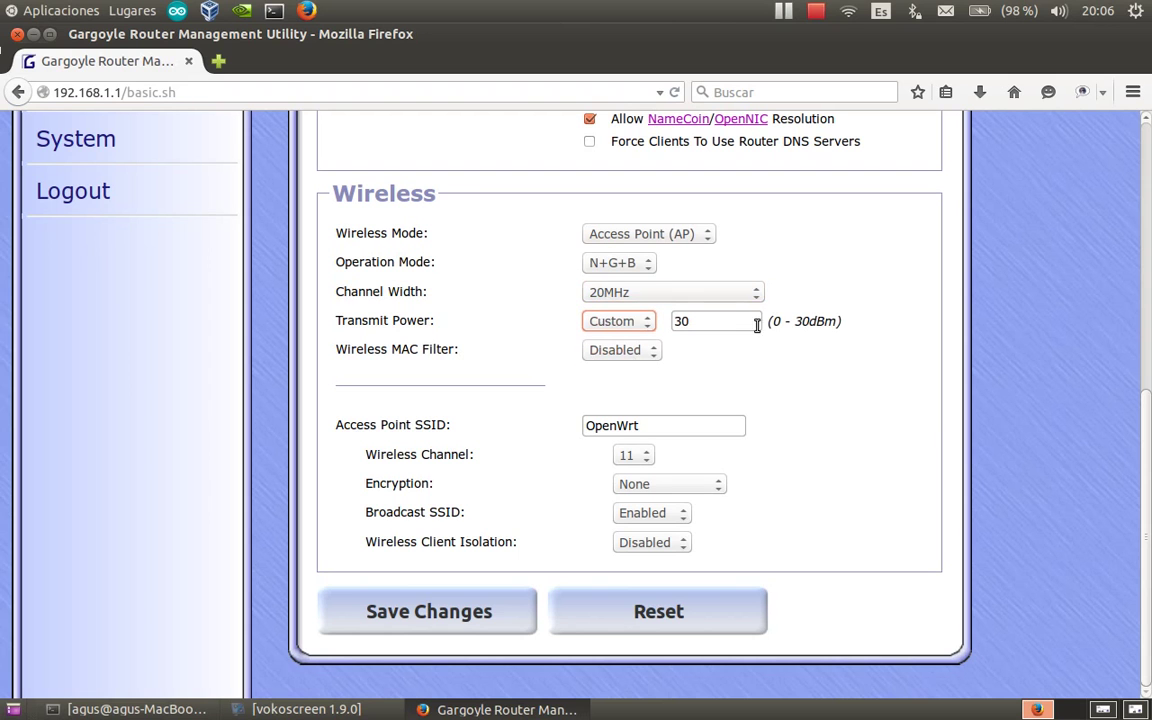
pyautogui.click(718, 322)
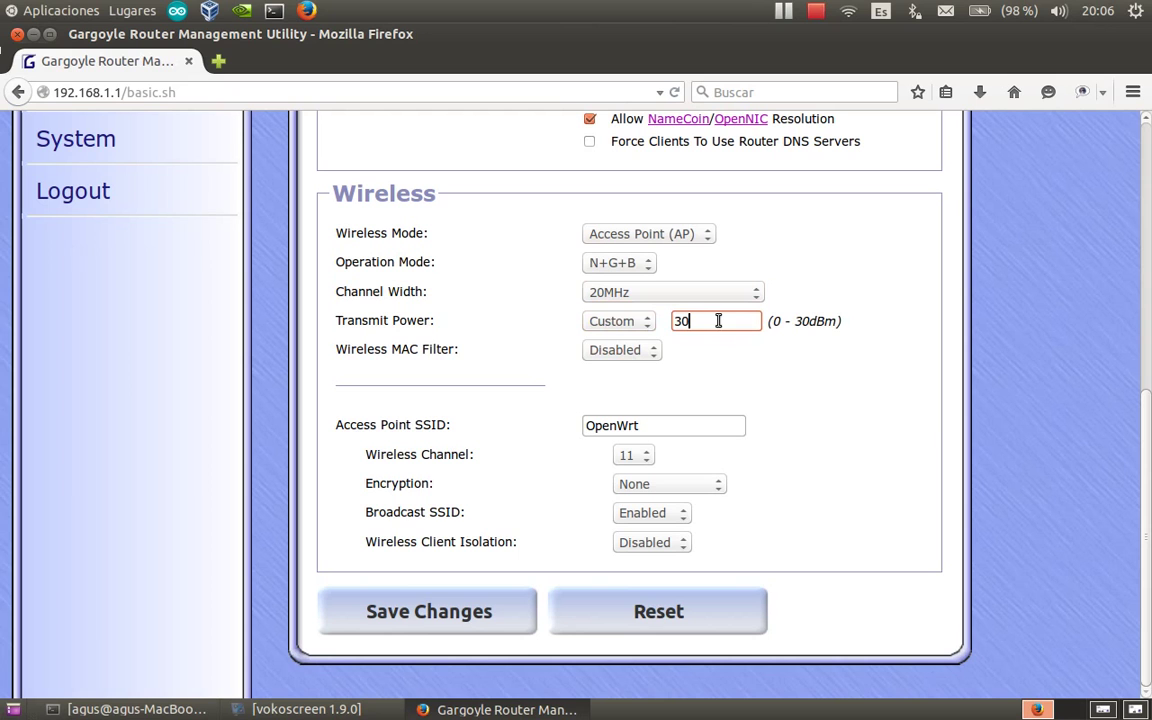
pyautogui.click(645, 325)
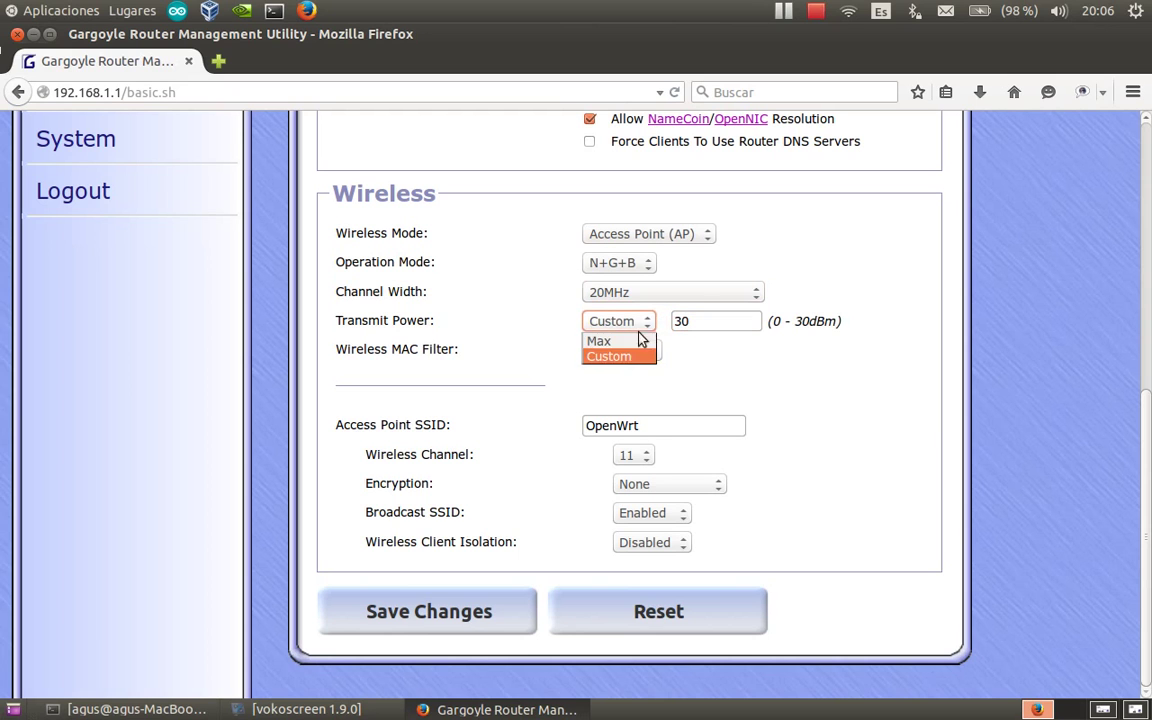
pyautogui.click(625, 341)
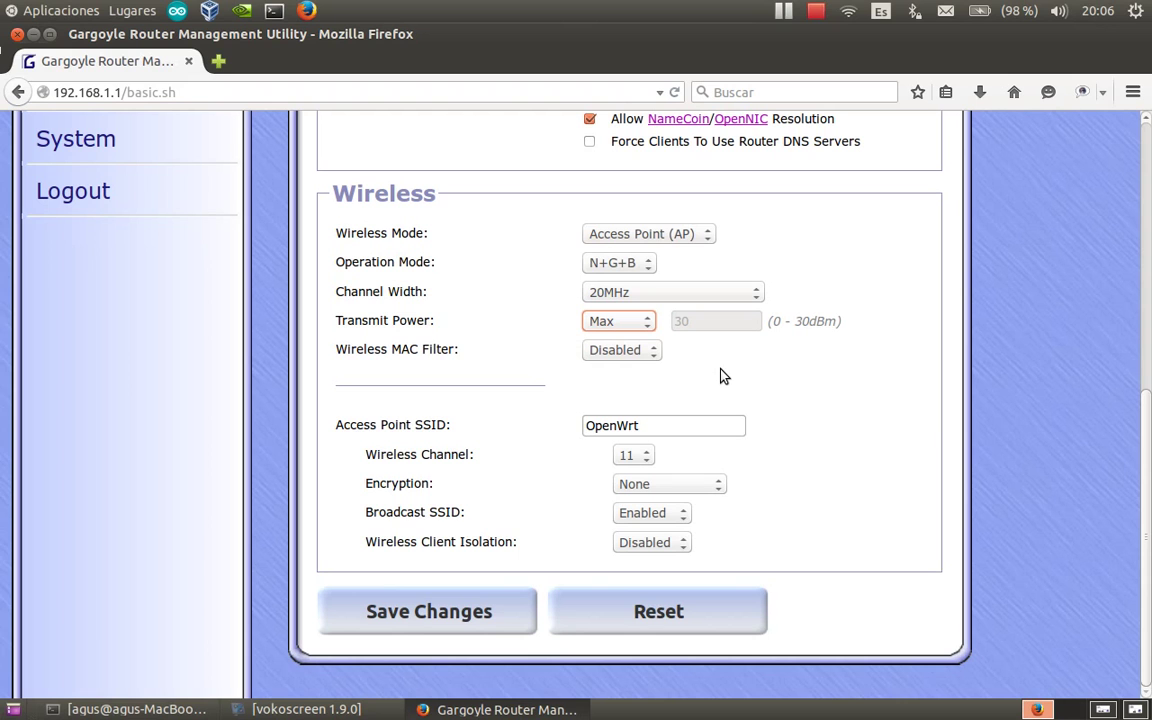
pyautogui.click(655, 352)
pyautogui.click(648, 386)
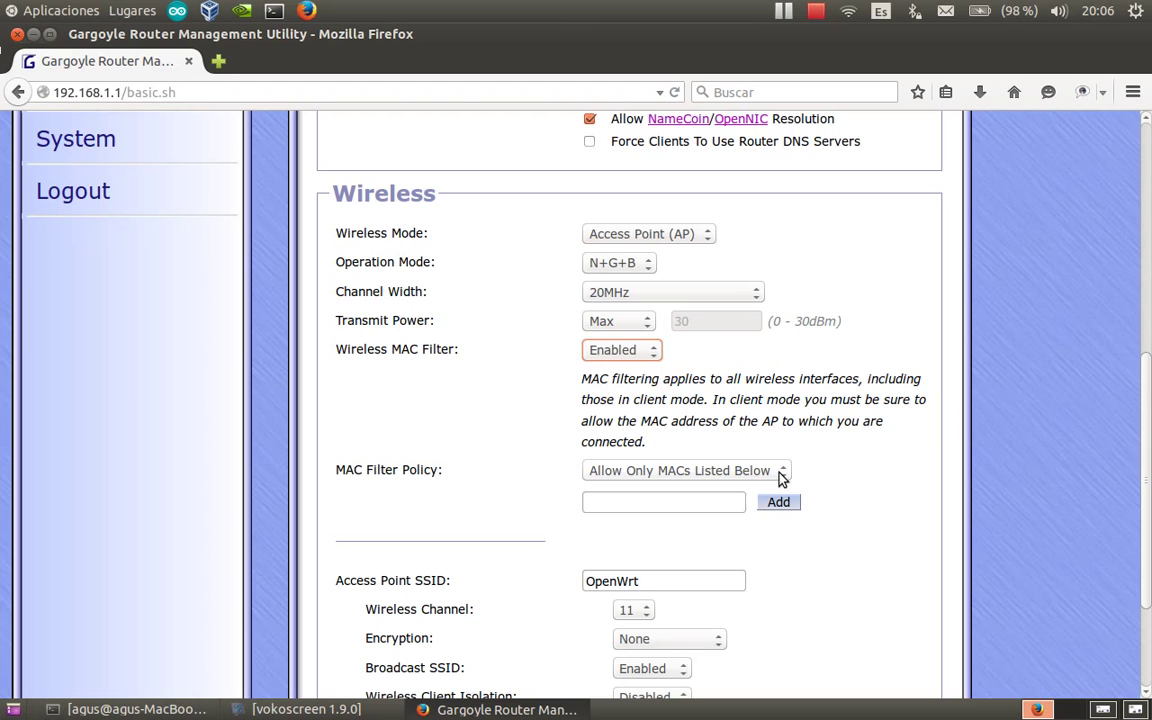
# Keep MAC Filter Policy at Allow Only MACs Listed Below, then disable the Wireless MAC Filter.
pyautogui.click(781, 472)
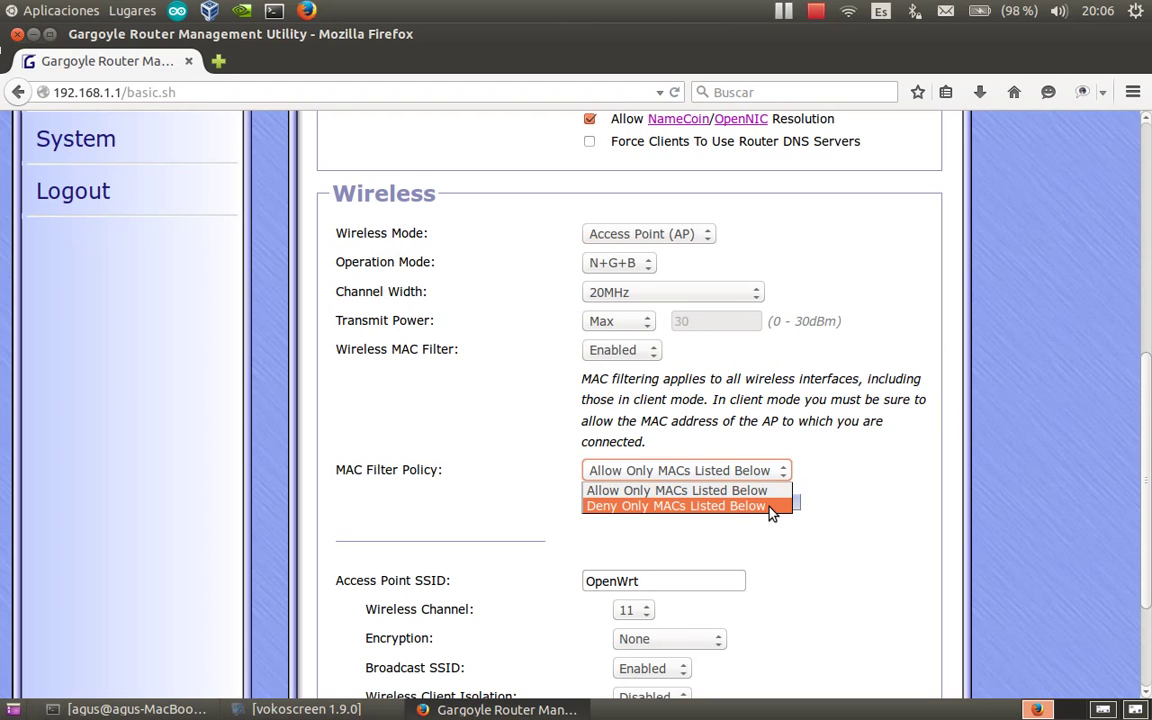
pyautogui.click(815, 480)
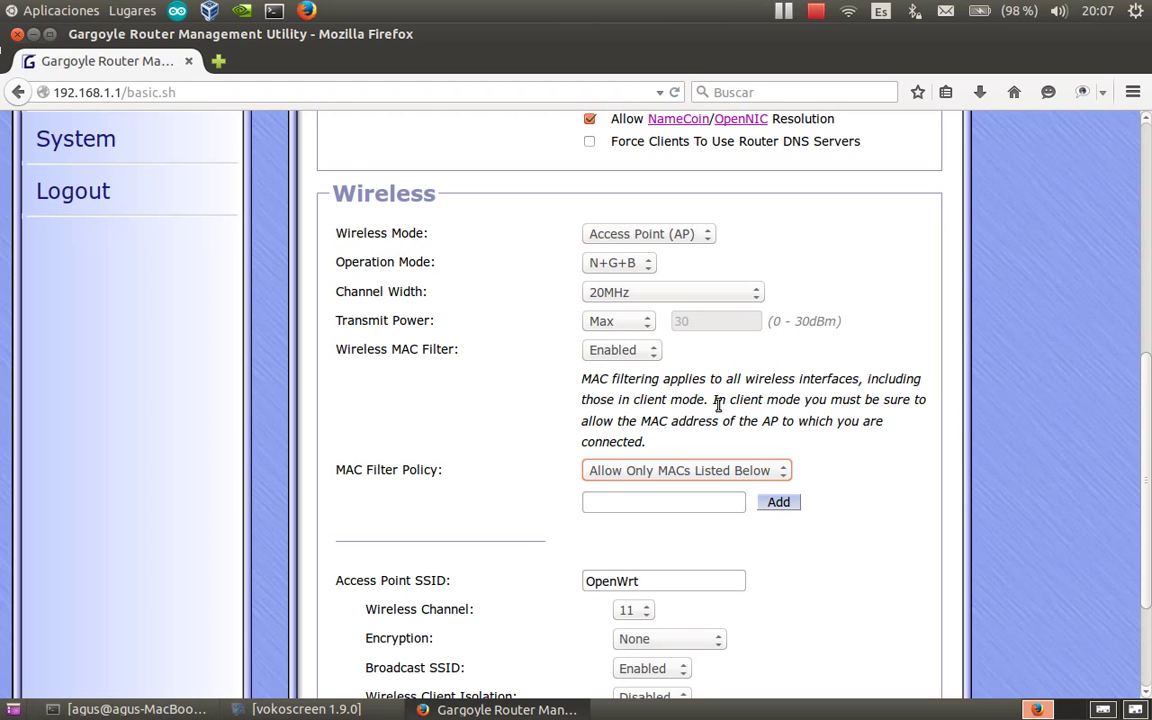
pyautogui.click(655, 351)
pyautogui.click(615, 370)
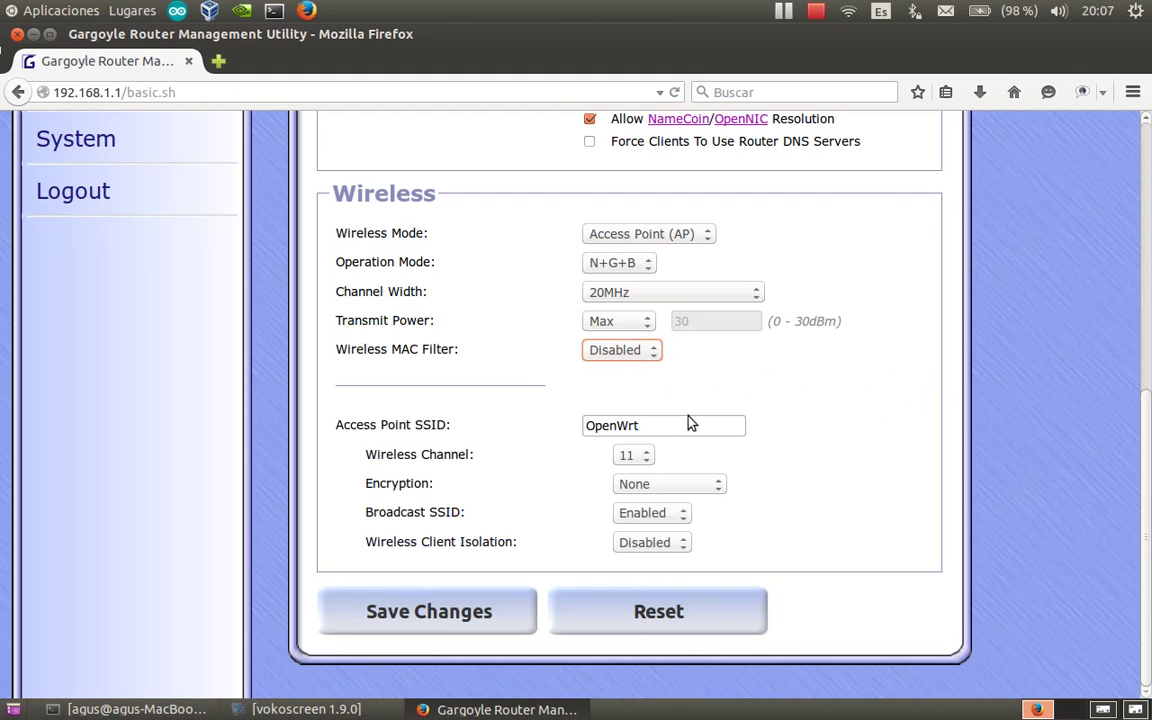
# Replace the Access Point SSID OpenWrt with MI_RED.
pyautogui.moveTo(653, 424); pyautogui.dragTo(578, 426)
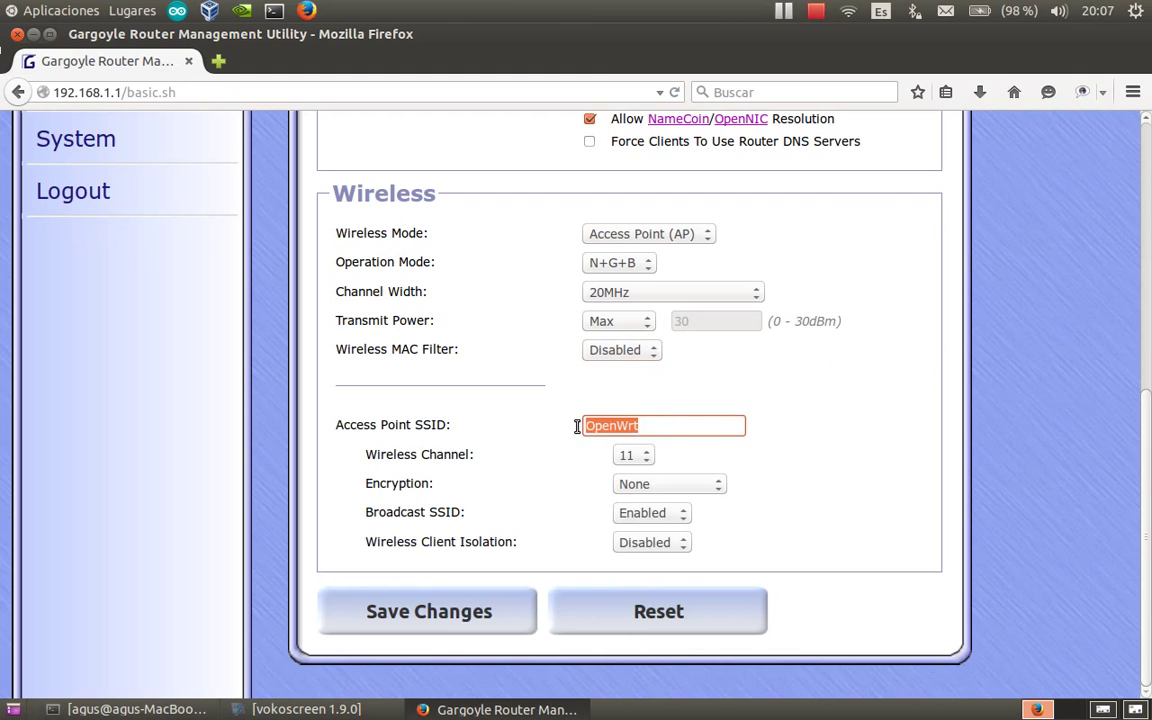
pyautogui.write('MI RED')
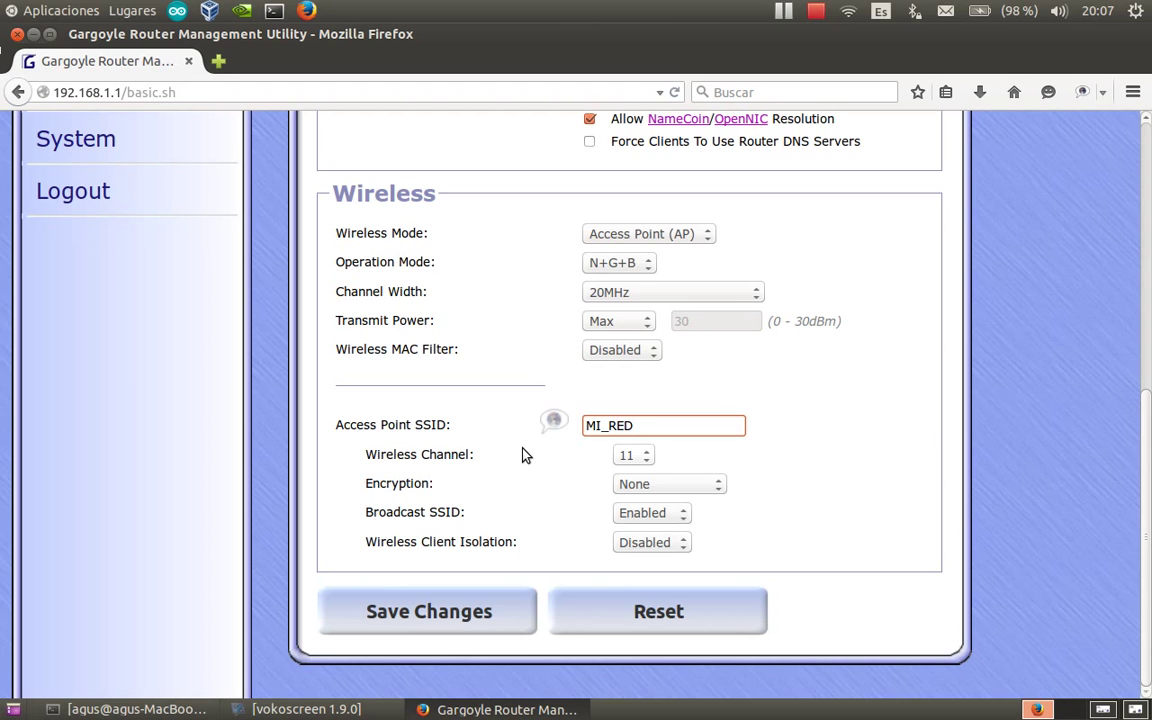
pyautogui.click(649, 462)
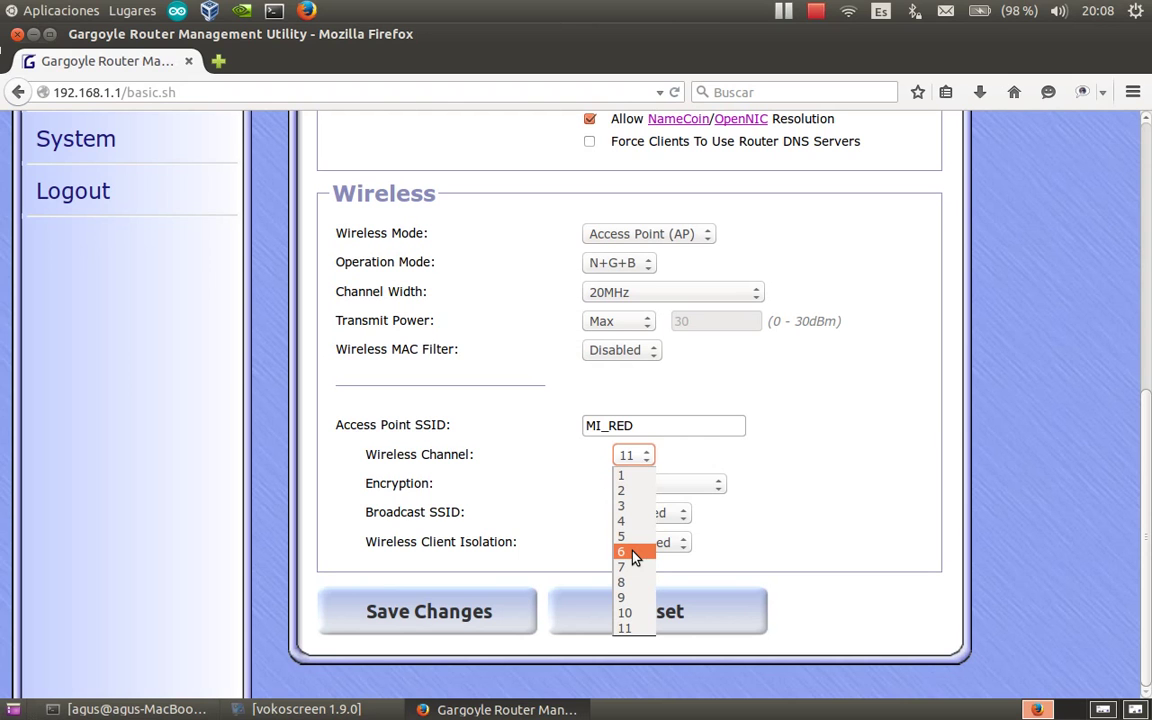
# Choose channel 6 as the wireless channel instead of 11.
pyautogui.click(632, 553)
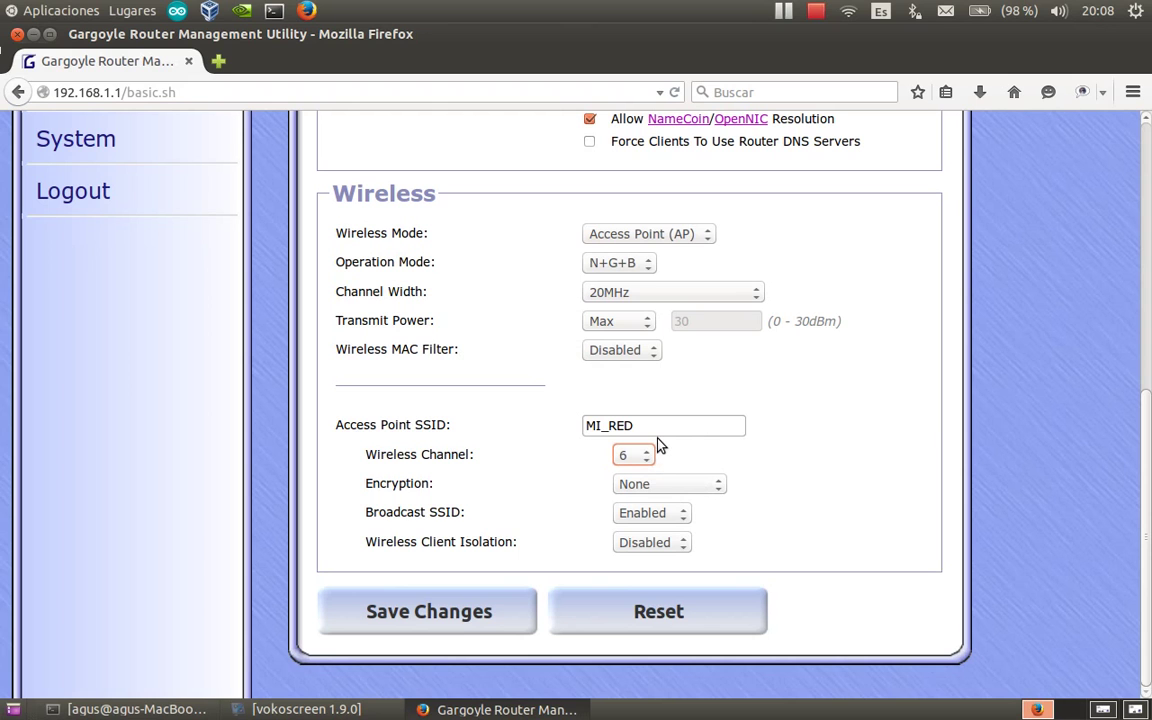
# Show the encryption options for MI_RED, currently set to None.
pyautogui.click(718, 488)
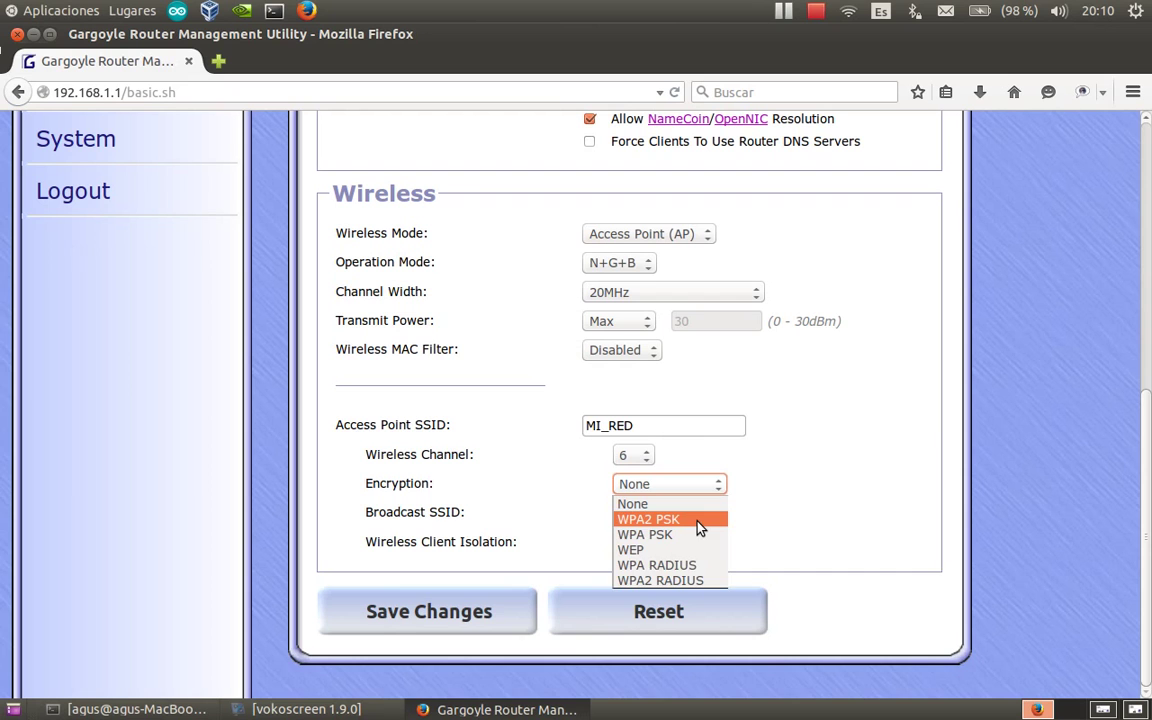
# Set Encryption to WPA2 PSK, enter the wireless password, and reveal it in plain text.
pyautogui.click(698, 521)
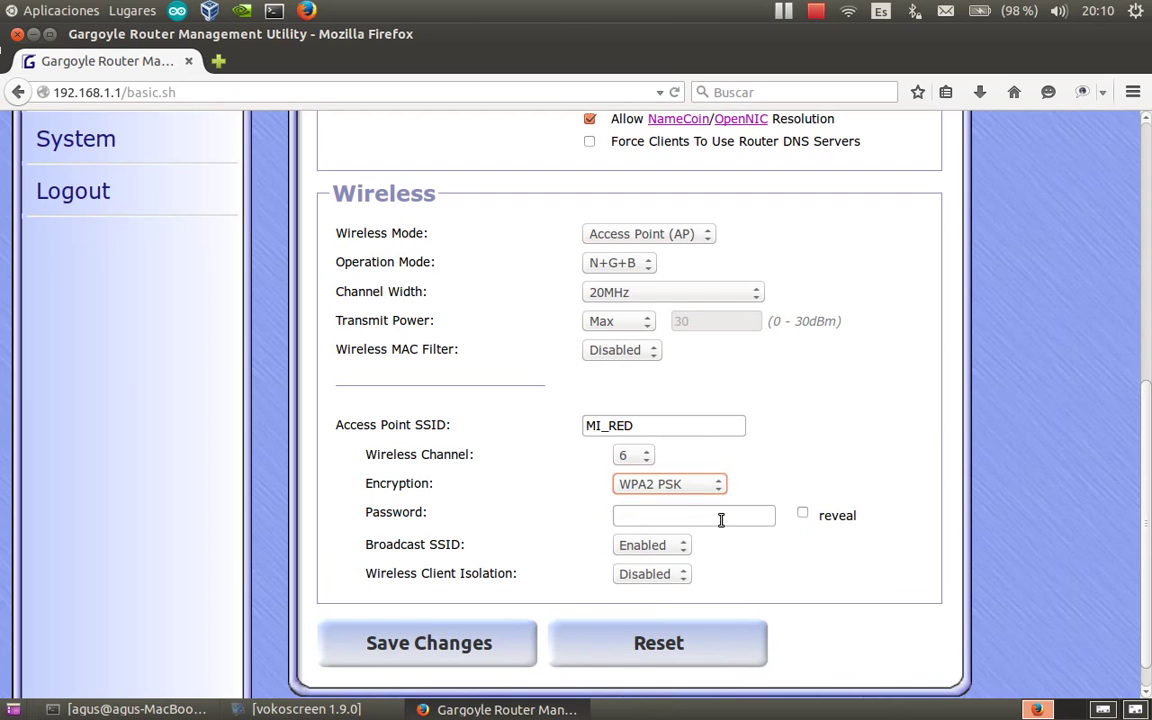
pyautogui.click(661, 515)
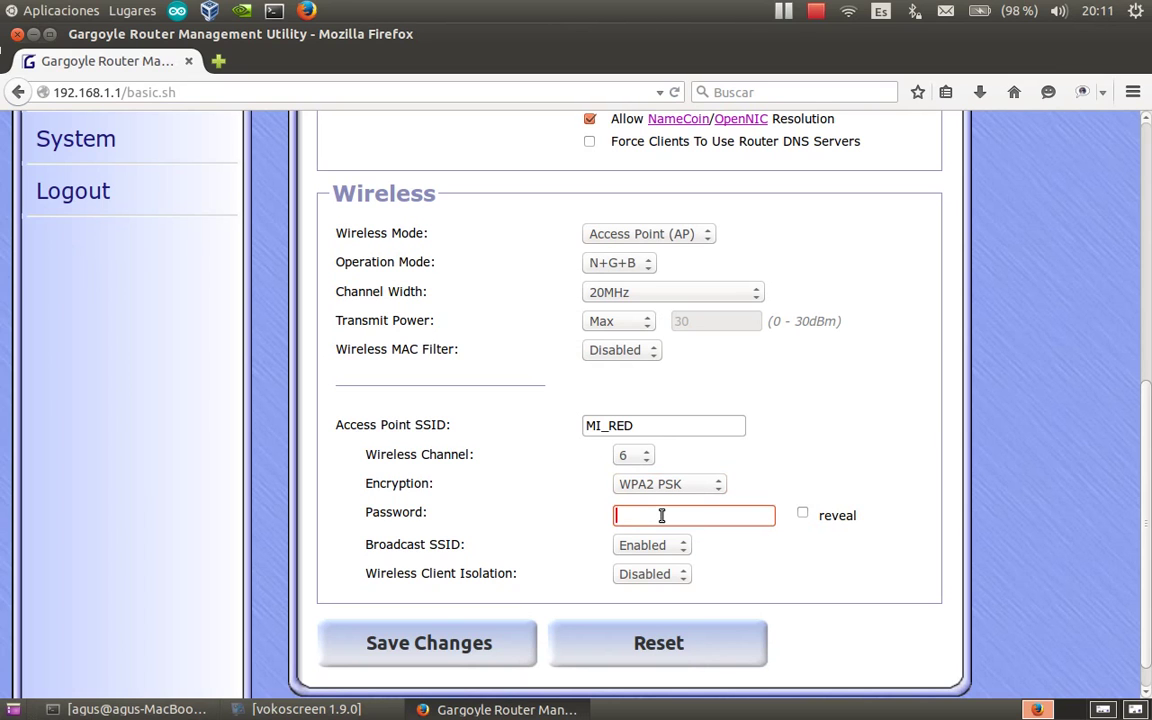
pyautogui.write('**********')
pyautogui.click(802, 512)
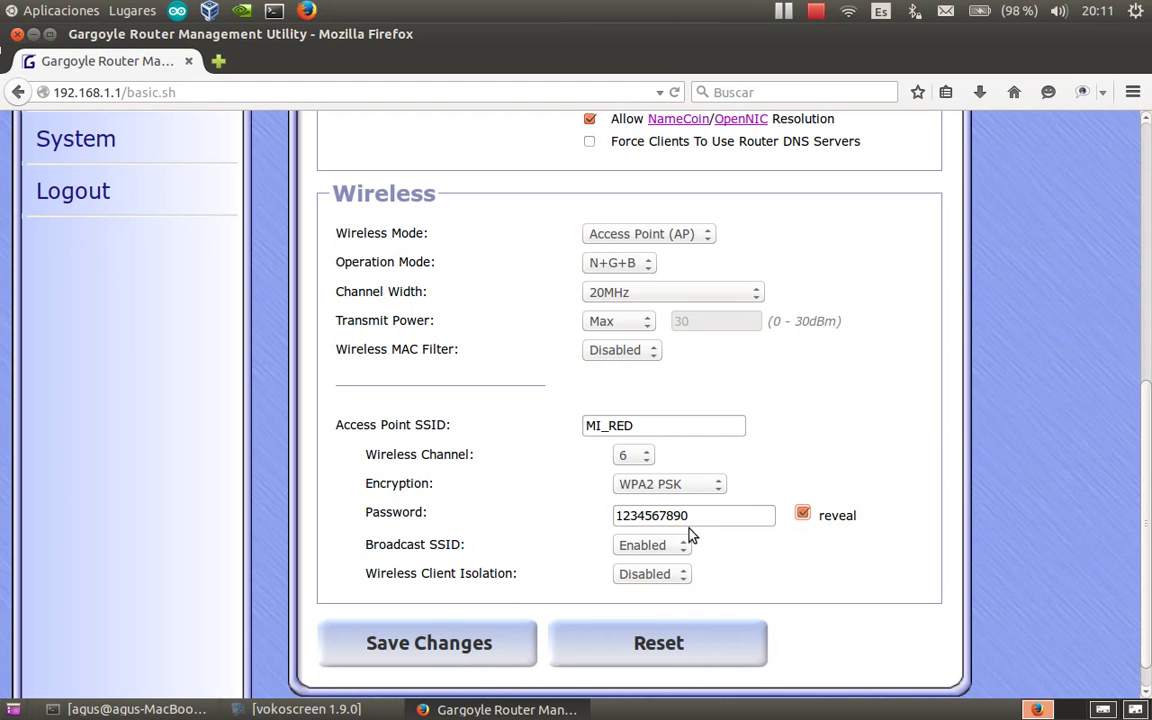
pyautogui.click(805, 516)
pyautogui.click(803, 518)
pyautogui.click(847, 13)
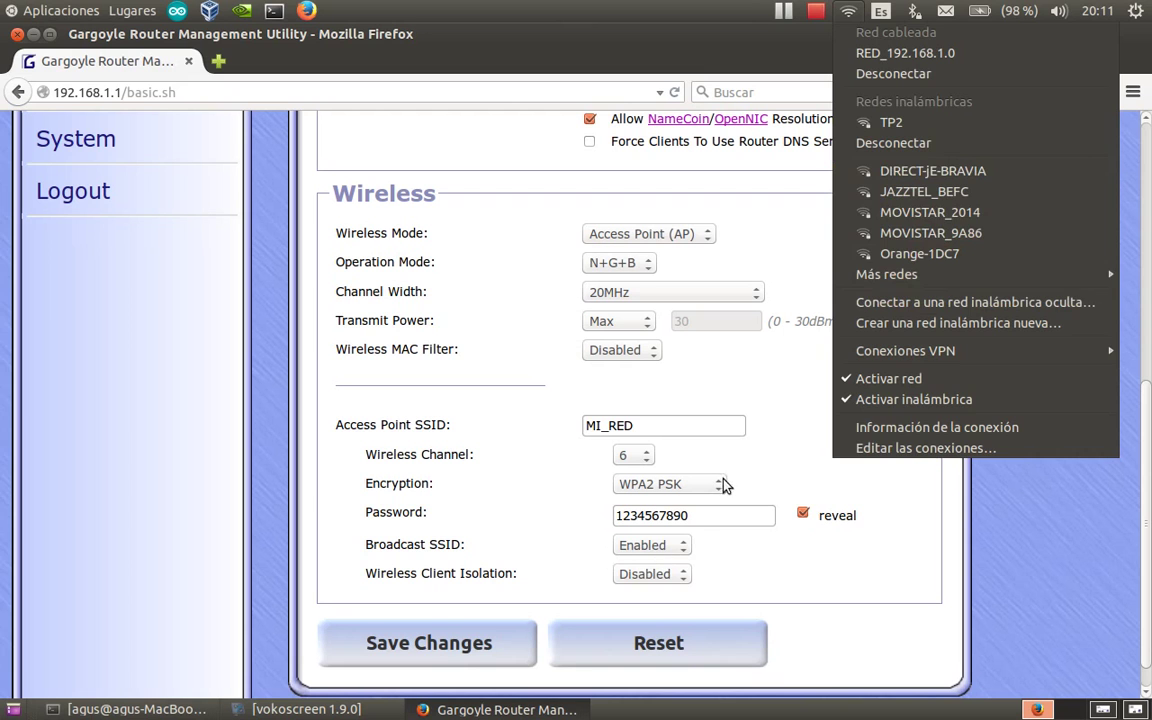
pyautogui.click(685, 547)
pyautogui.click(685, 547)
pyautogui.click(685, 550)
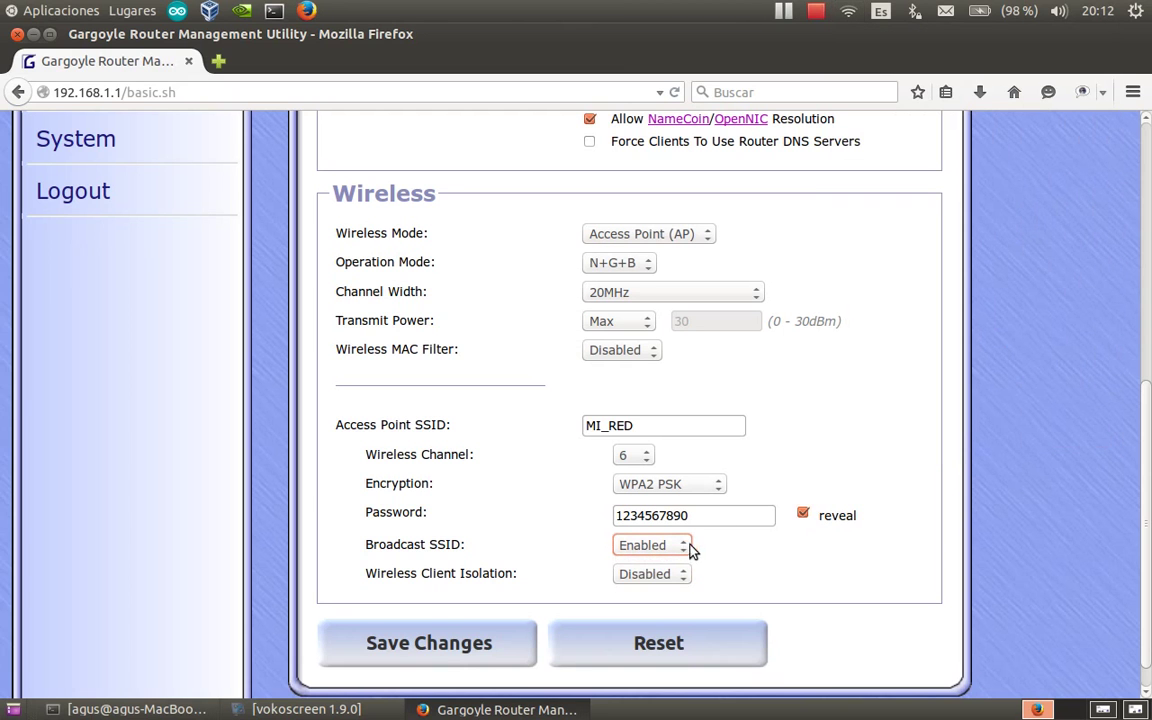
pyautogui.click(847, 13)
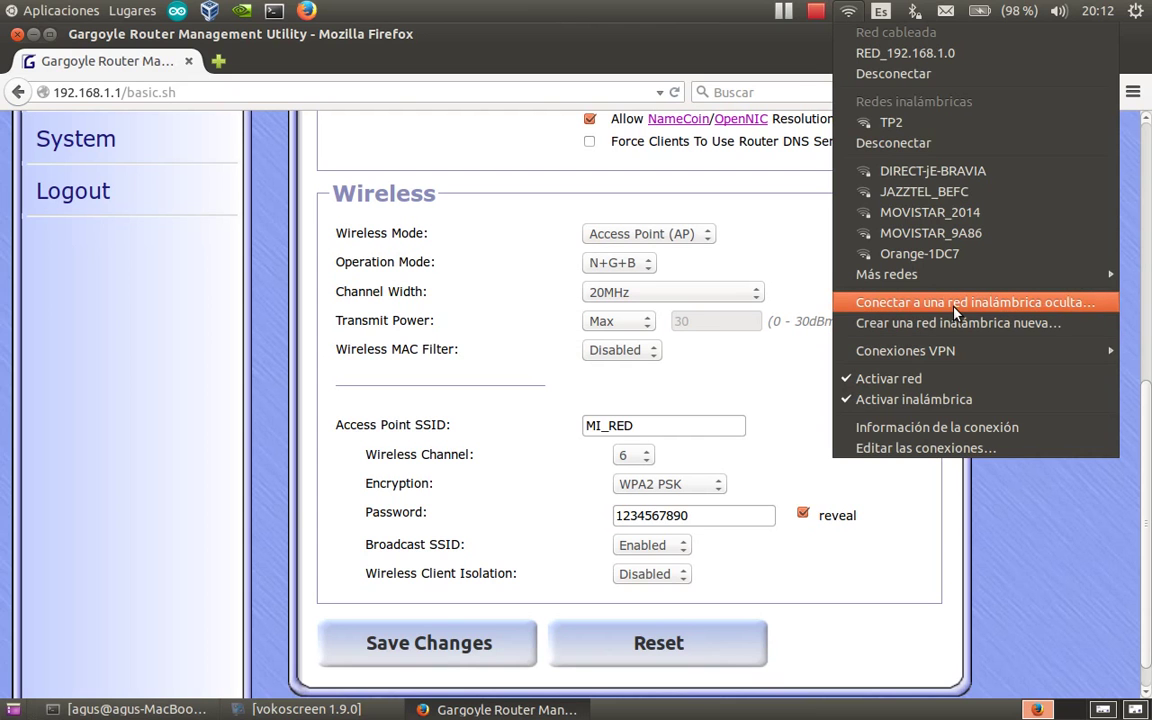
pyautogui.click(955, 303)
pyautogui.click(550, 408)
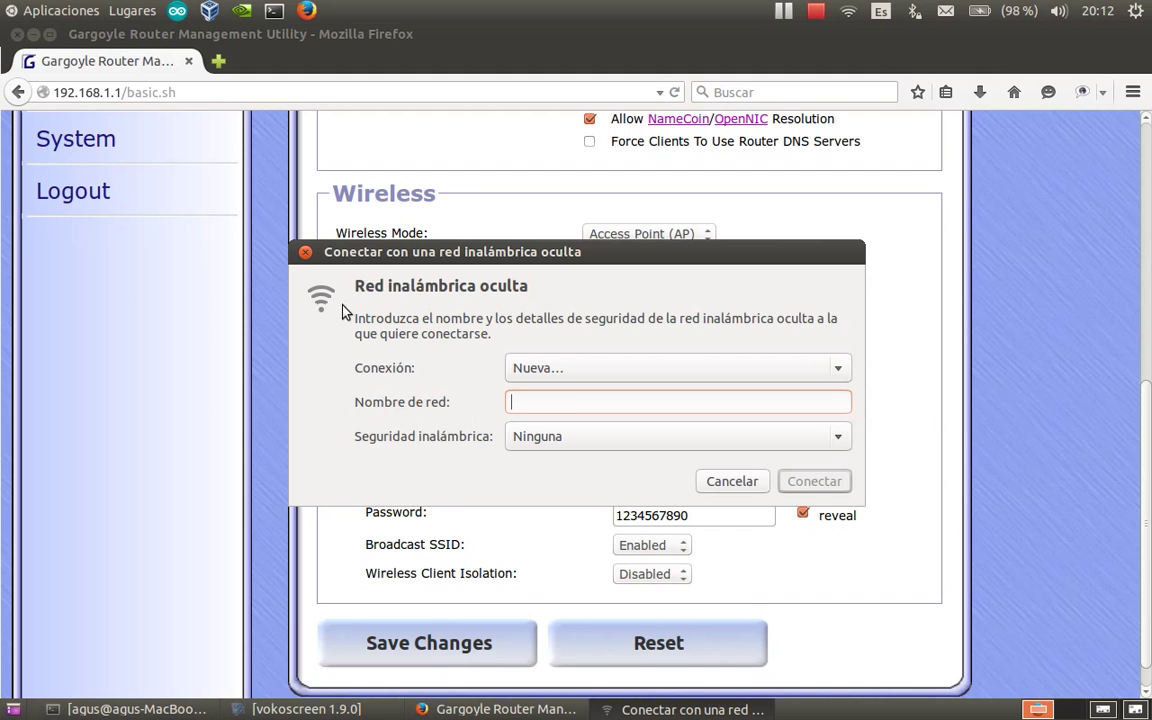
pyautogui.click(305, 252)
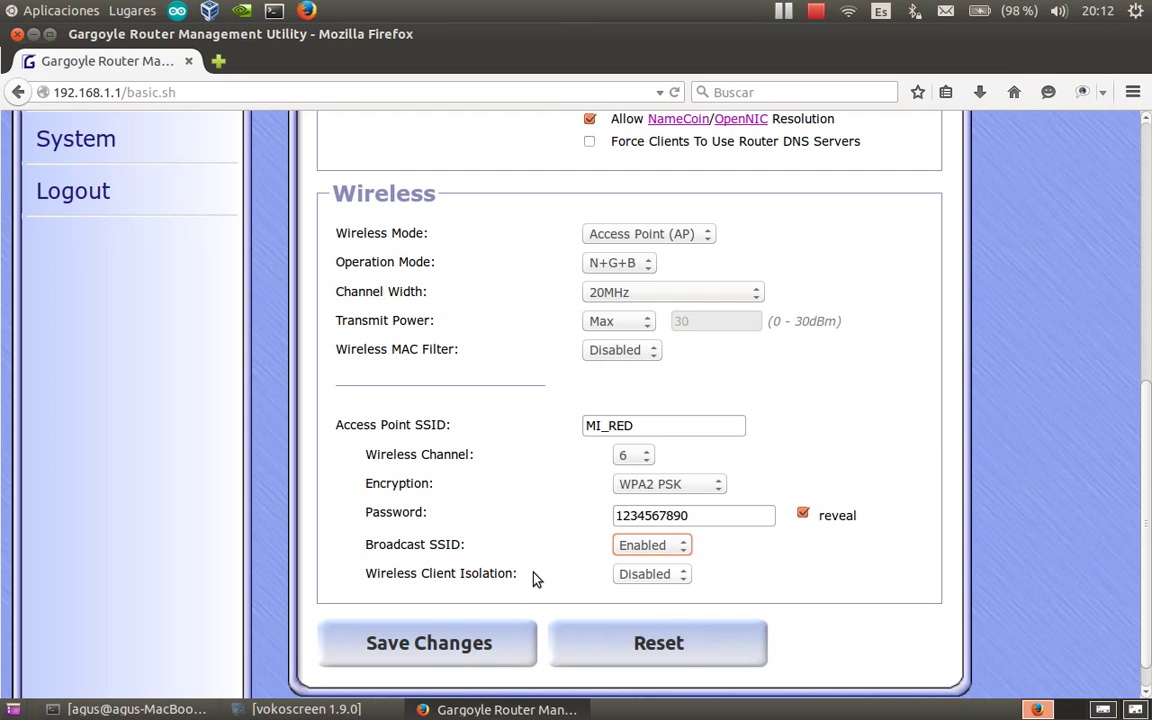
pyautogui.click(668, 576)
pyautogui.click(641, 609)
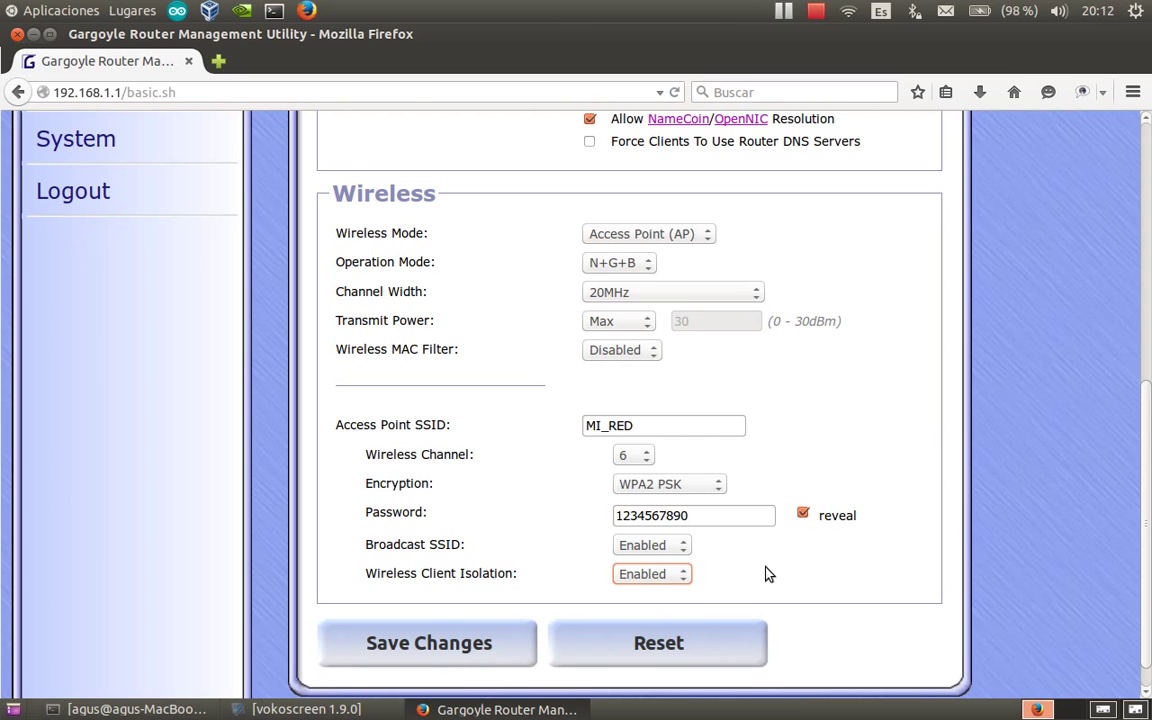
pyautogui.click(683, 575)
pyautogui.click(664, 595)
# Save and apply the wireless settings, then switch to workspace 3 showing primera_conexion.png.
pyautogui.scroll(-1, 740, 587)
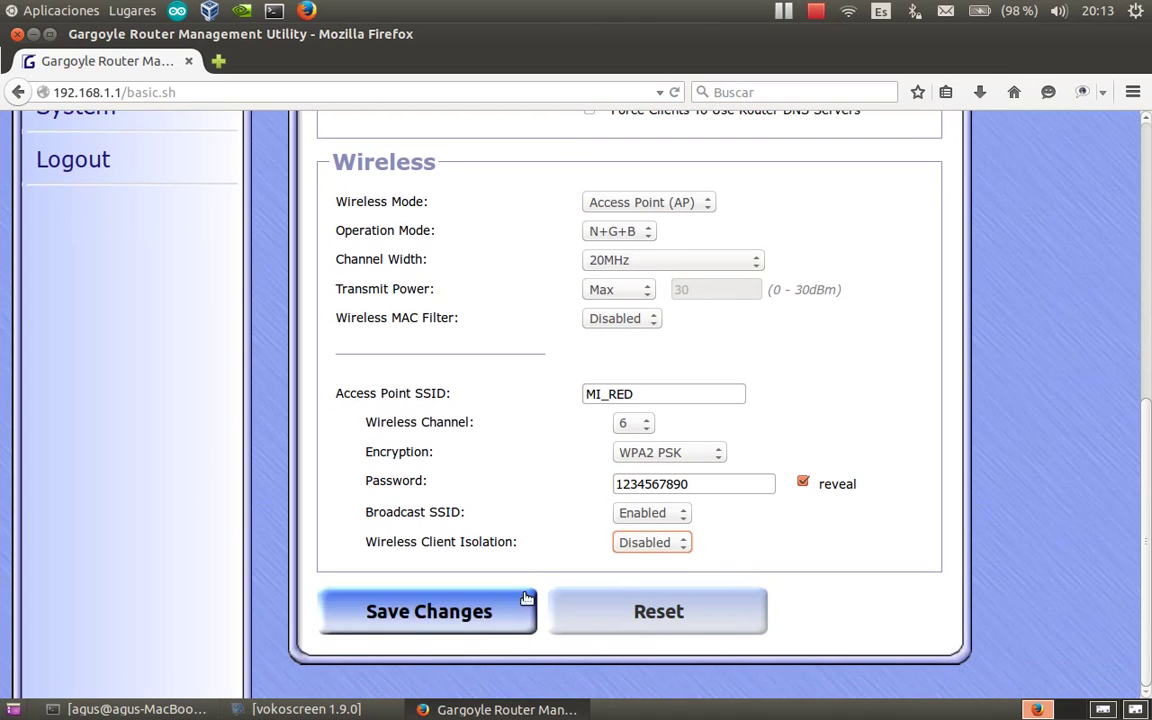
pyautogui.click(470, 610)
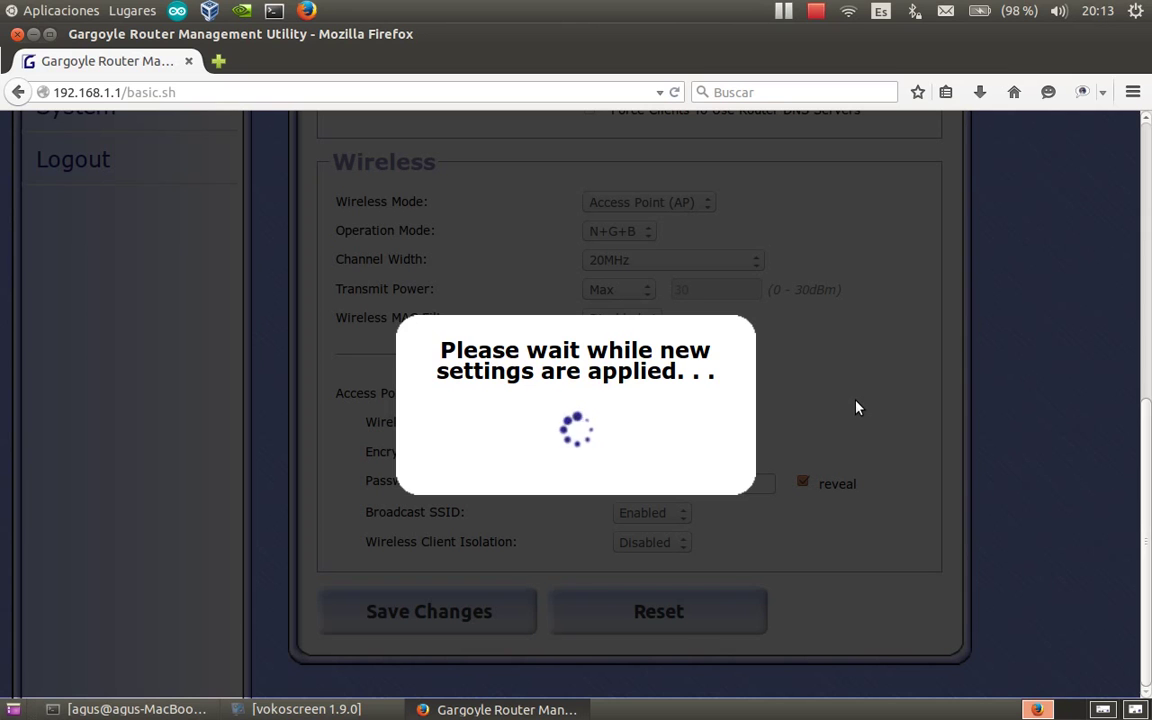
pyautogui.click(1103, 710)
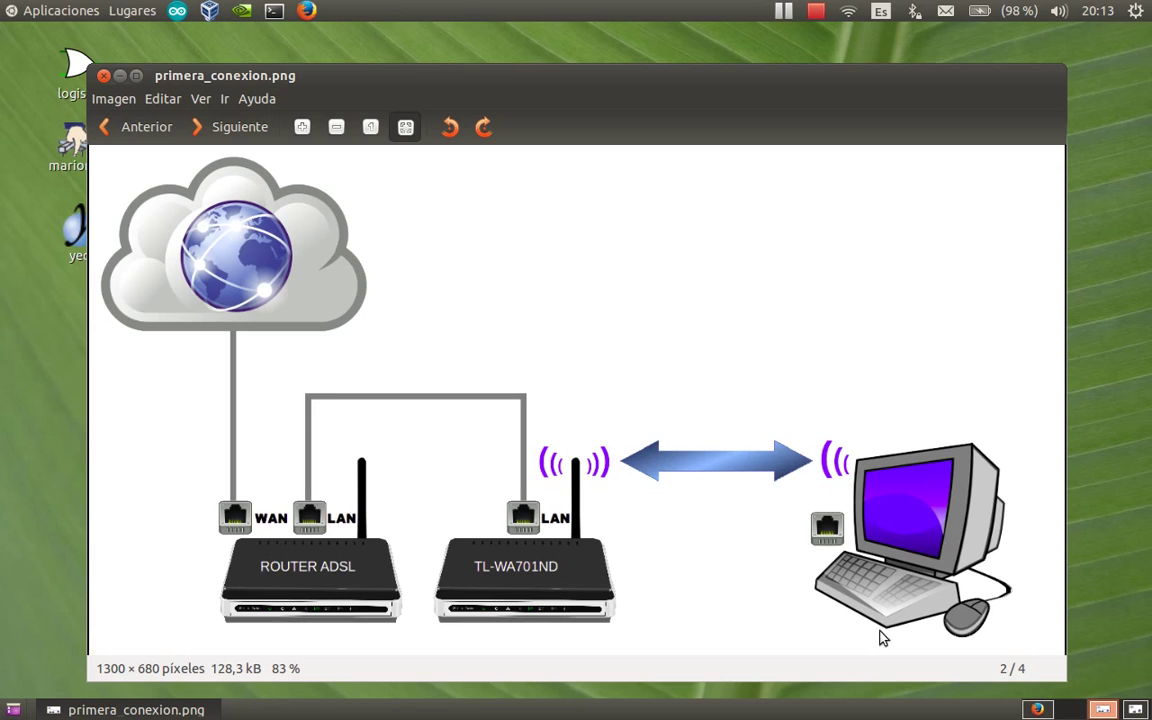
# Switch back to the Firefox workspace with the Gargoyle wireless settings page.
pyautogui.click(1037, 709)
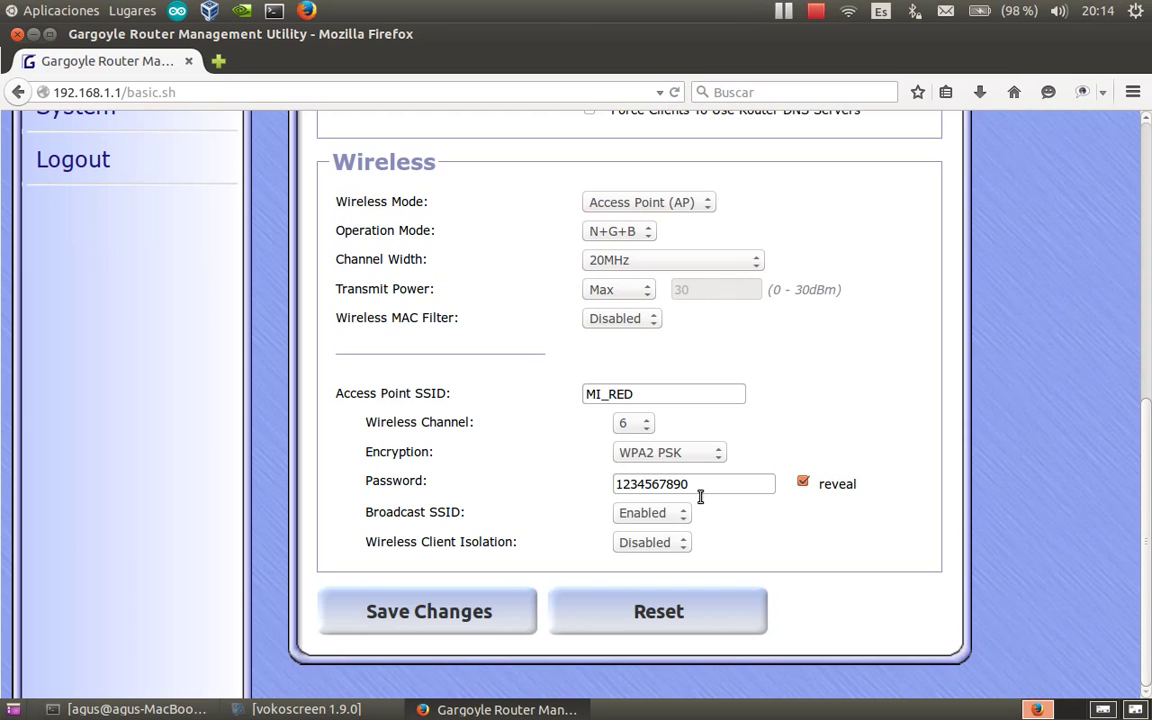
pyautogui.click(306, 709)
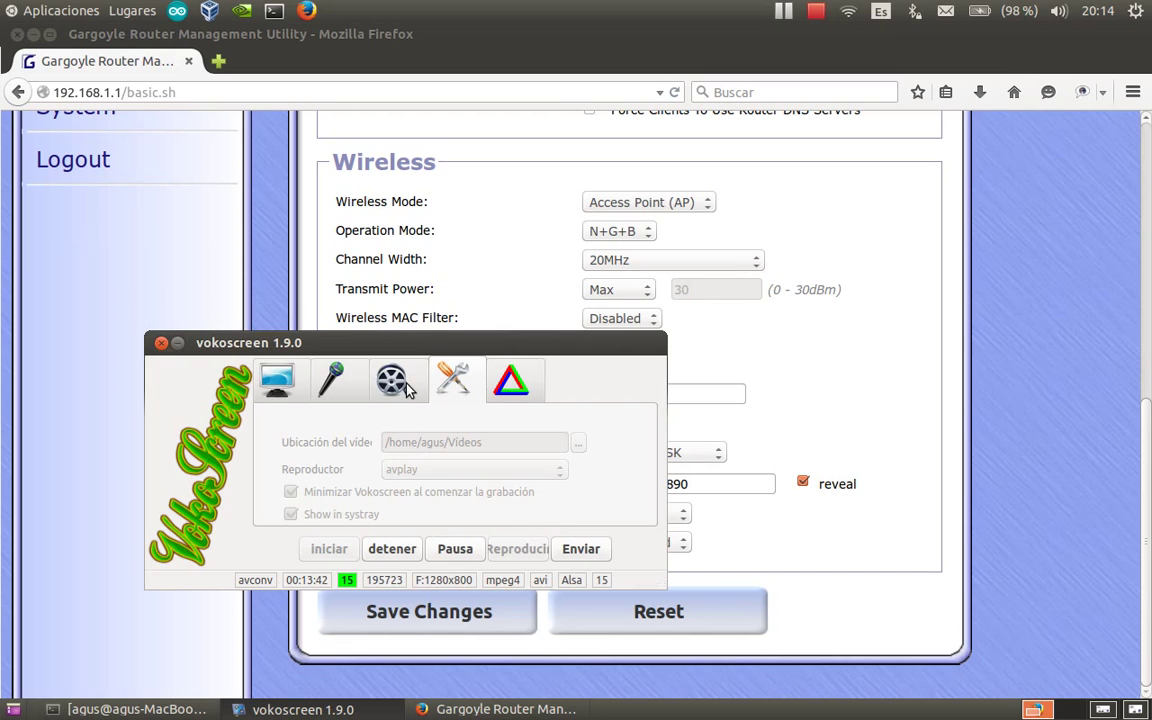
pyautogui.click(278, 381)
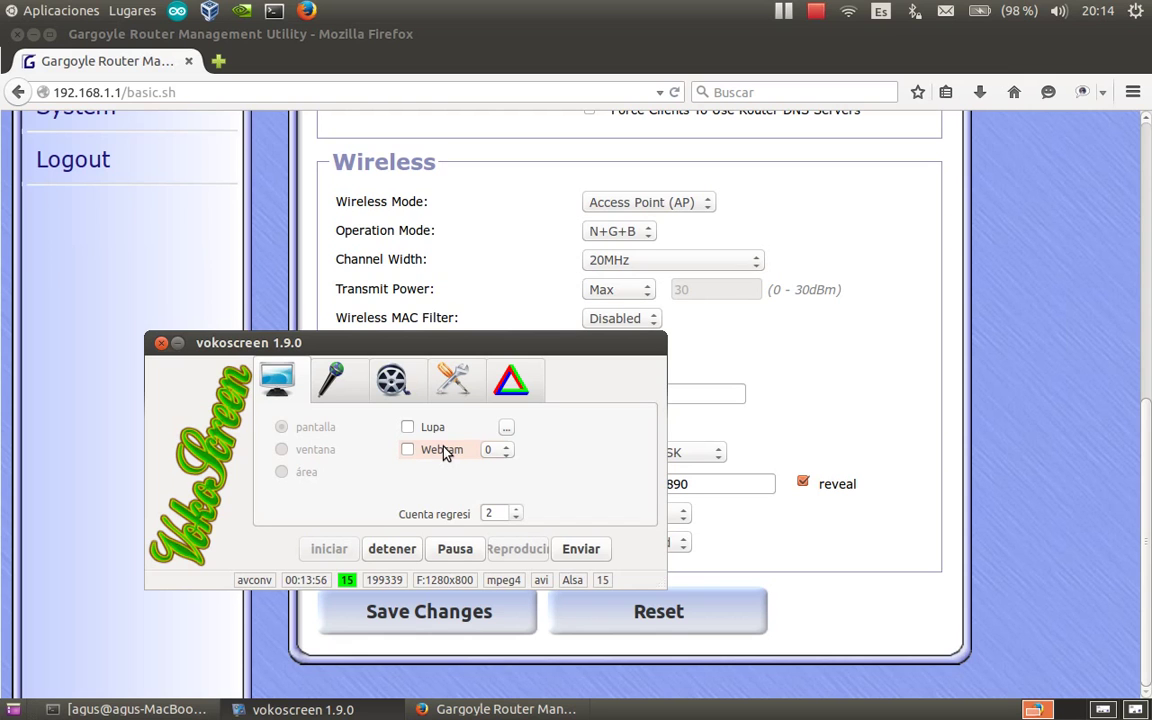
pyautogui.click(505, 456)
pyautogui.click(499, 472)
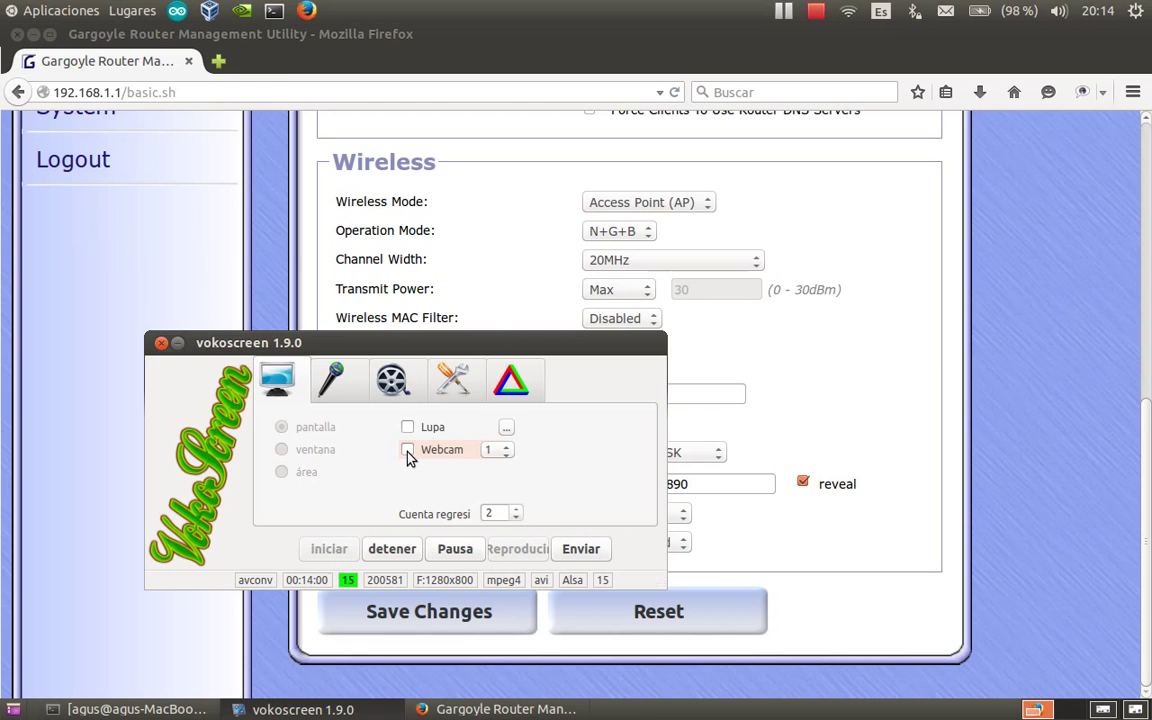
pyautogui.click(408, 451)
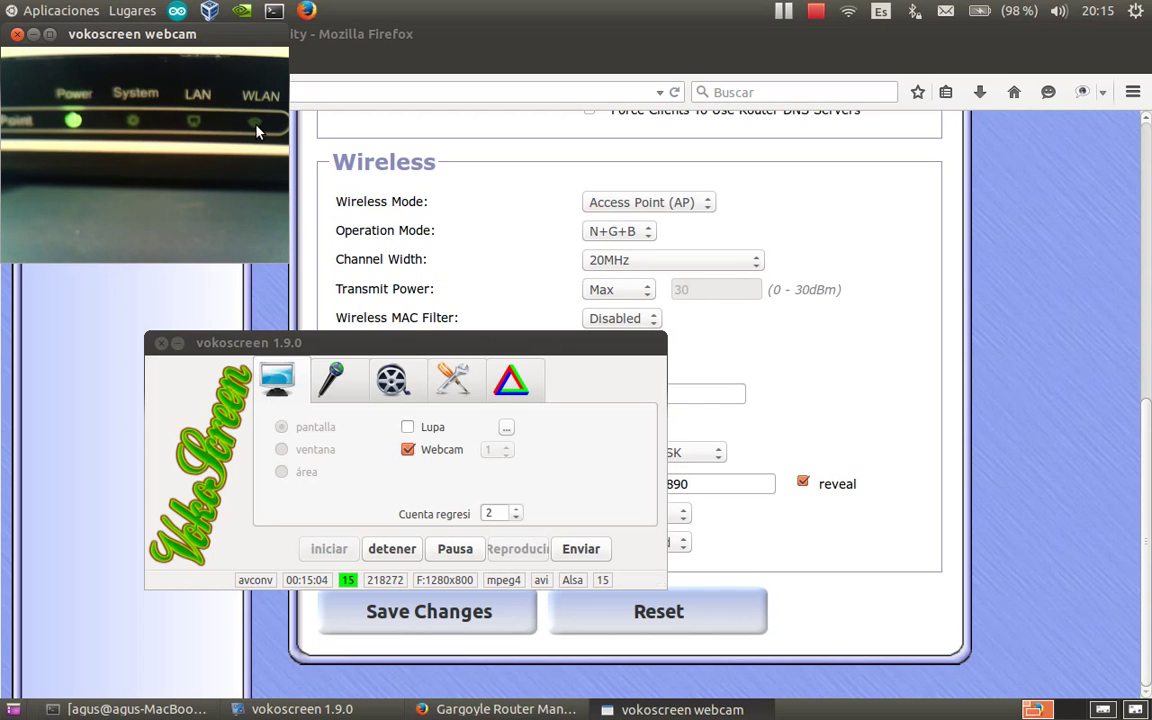
# Minimize the vokoscreen window and move its webcam preview to the right side of the screen.
pyautogui.click(177, 343)
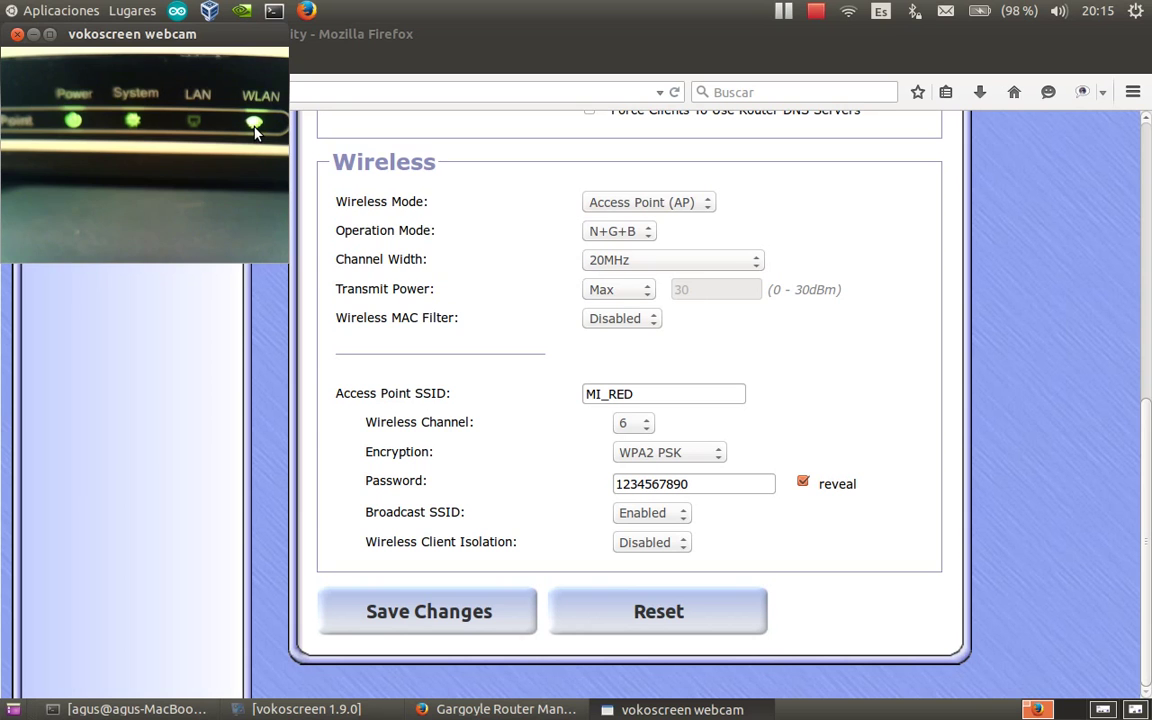
pyautogui.moveTo(244, 36); pyautogui.dragTo(1076, 150)
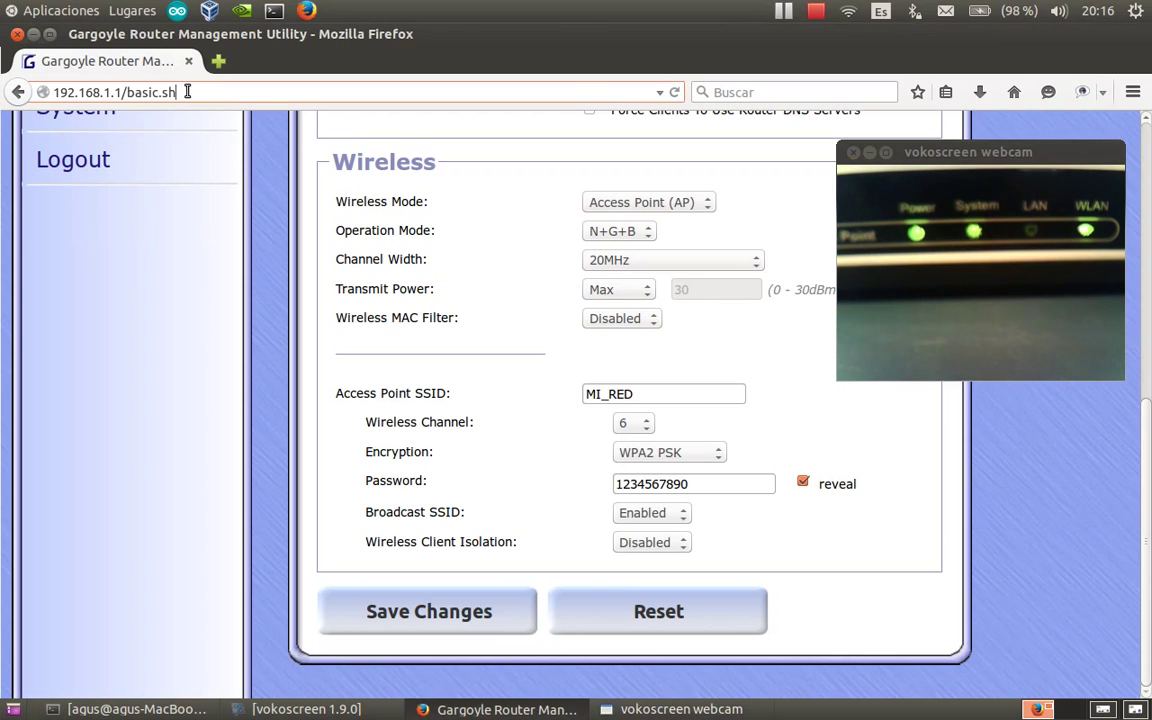
# Select MI_RED from the wireless list, enter its WPA2 password, show it, and connect.
pyautogui.click(848, 11)
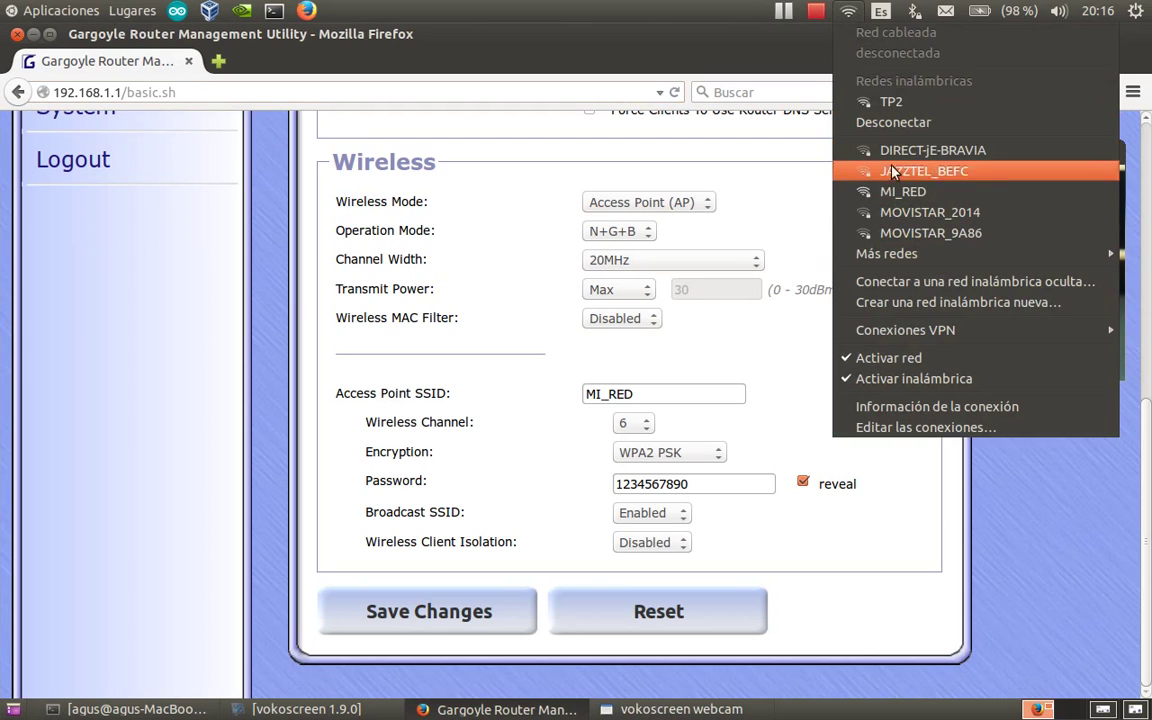
pyautogui.moveTo(900, 262)
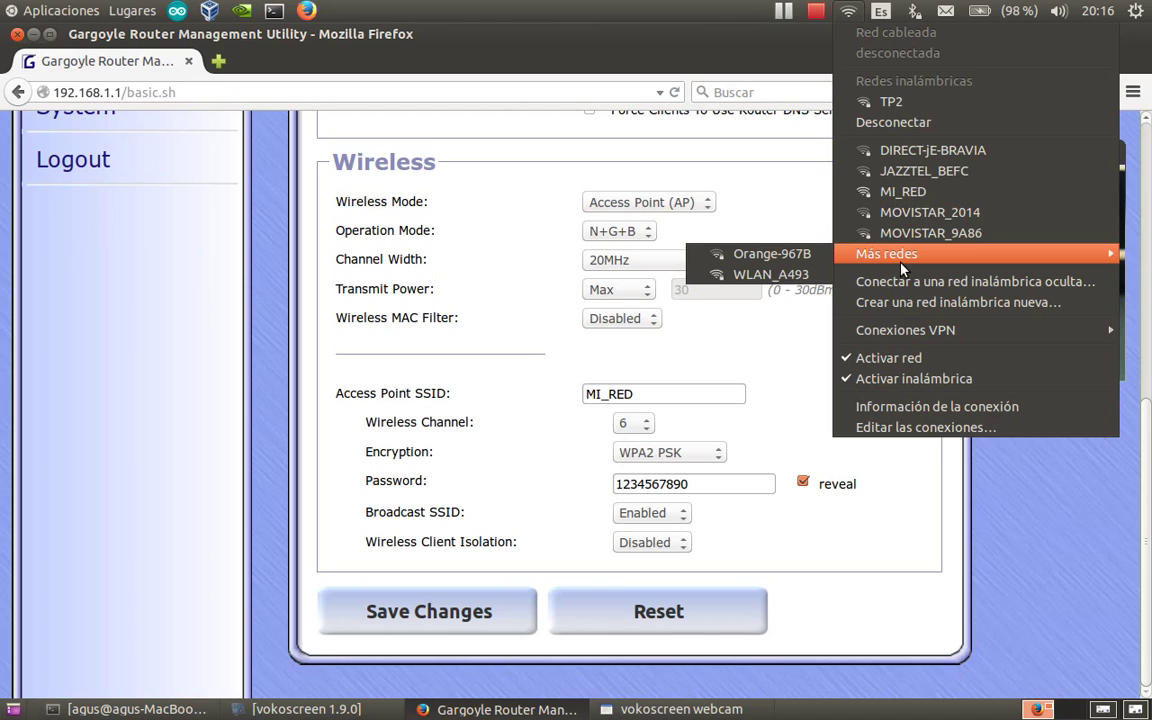
pyautogui.click(903, 192)
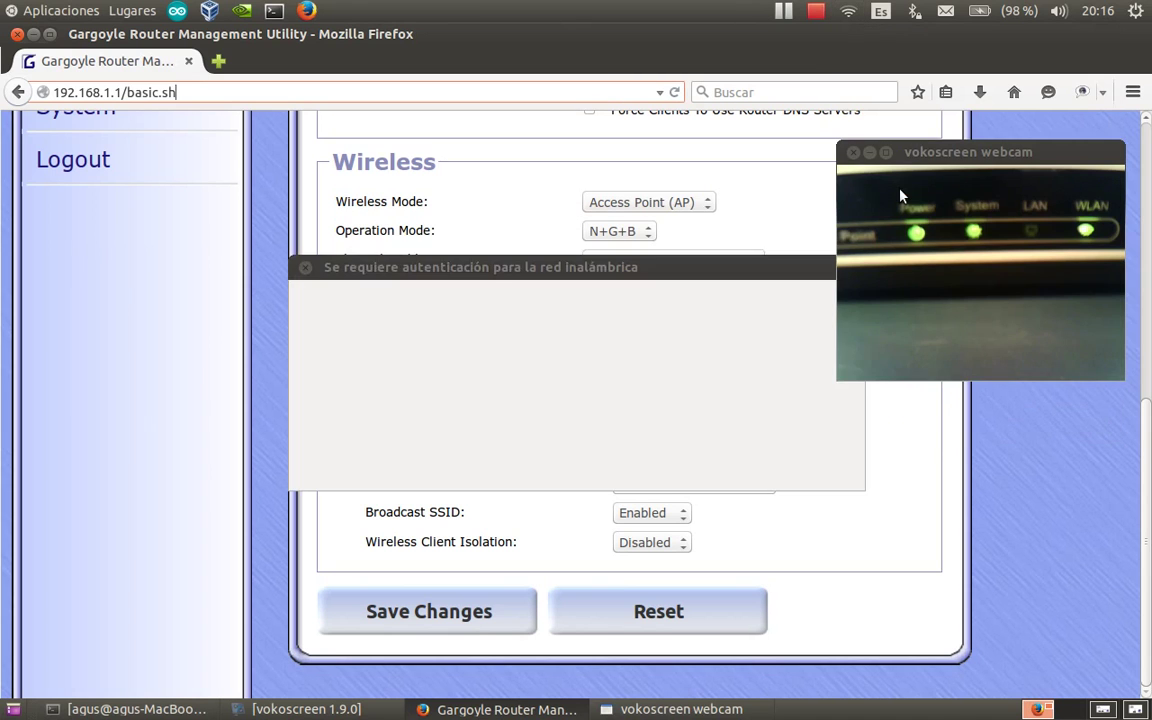
pyautogui.moveTo(679, 267); pyautogui.dragTo(592, 254)
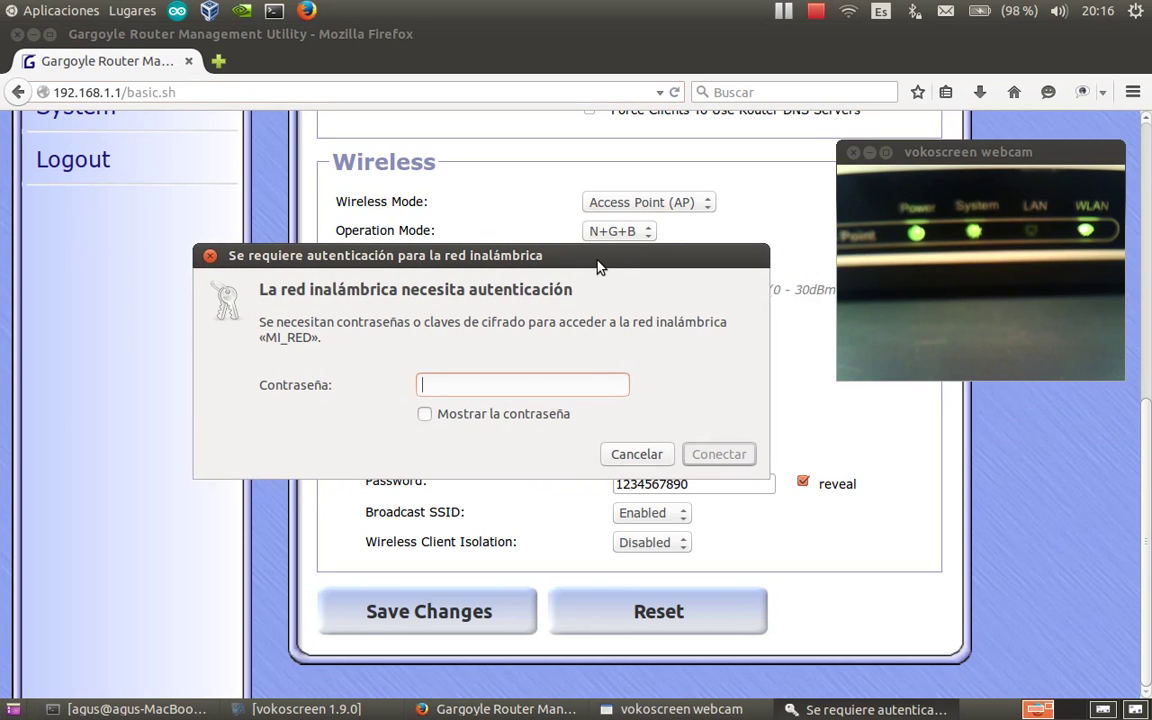
pyautogui.write('1234567890')
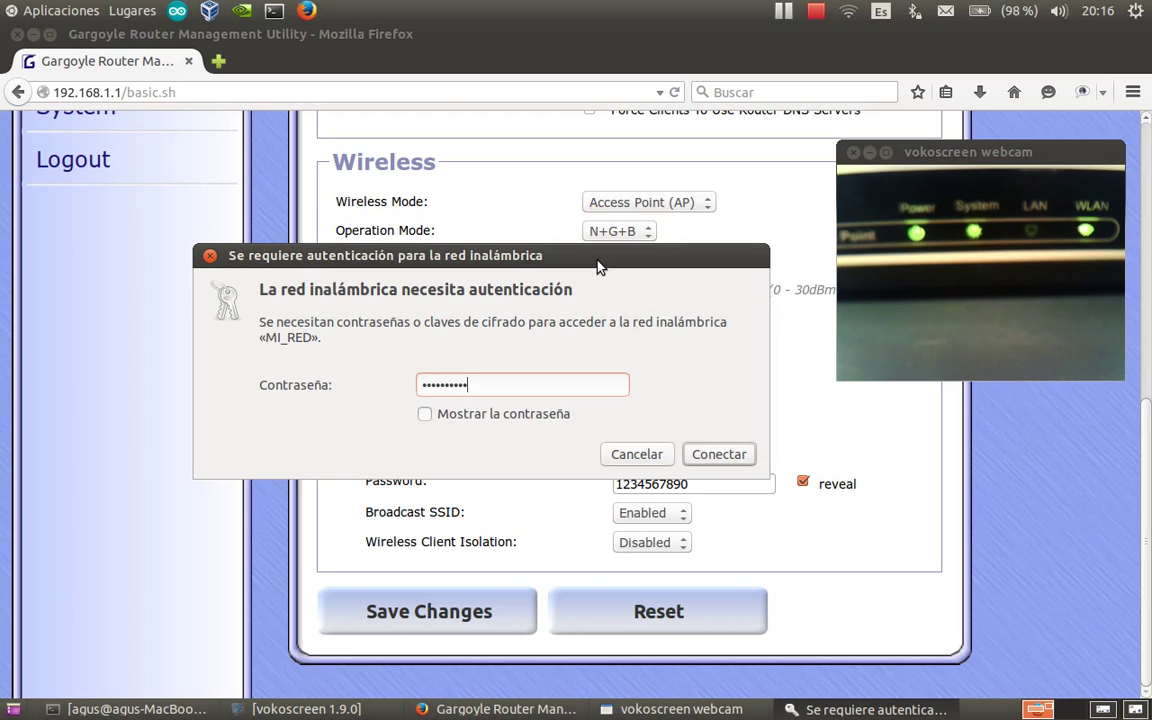
pyautogui.click(424, 415)
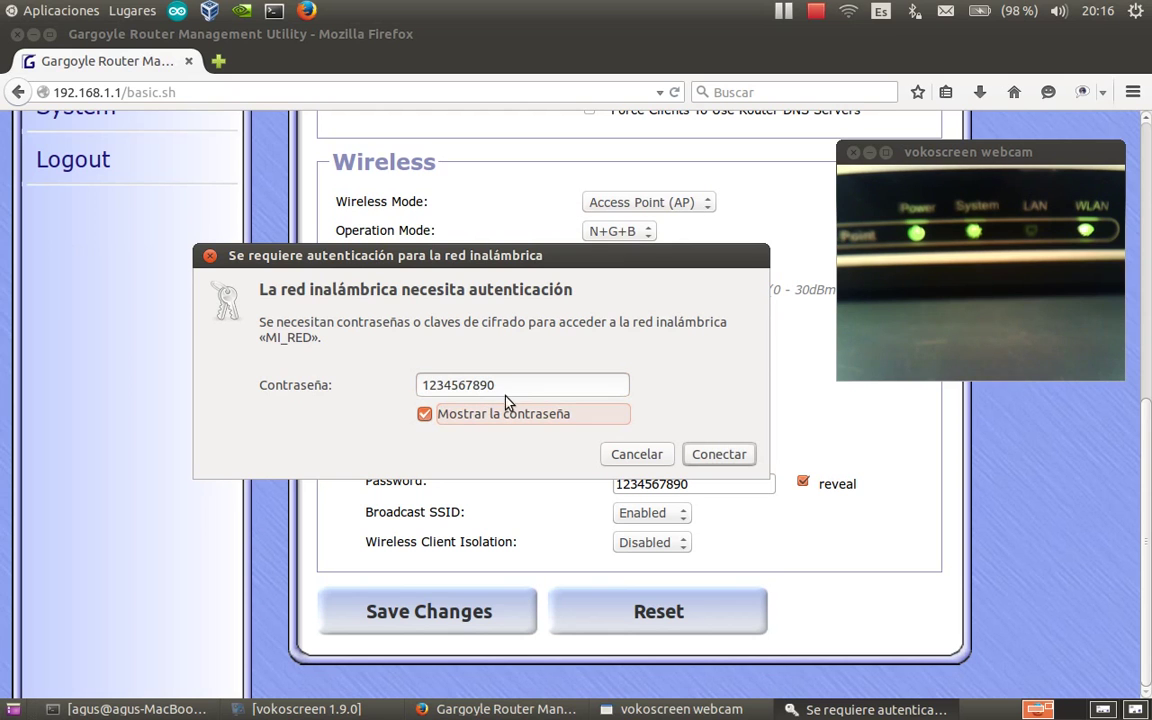
pyautogui.click(716, 459)
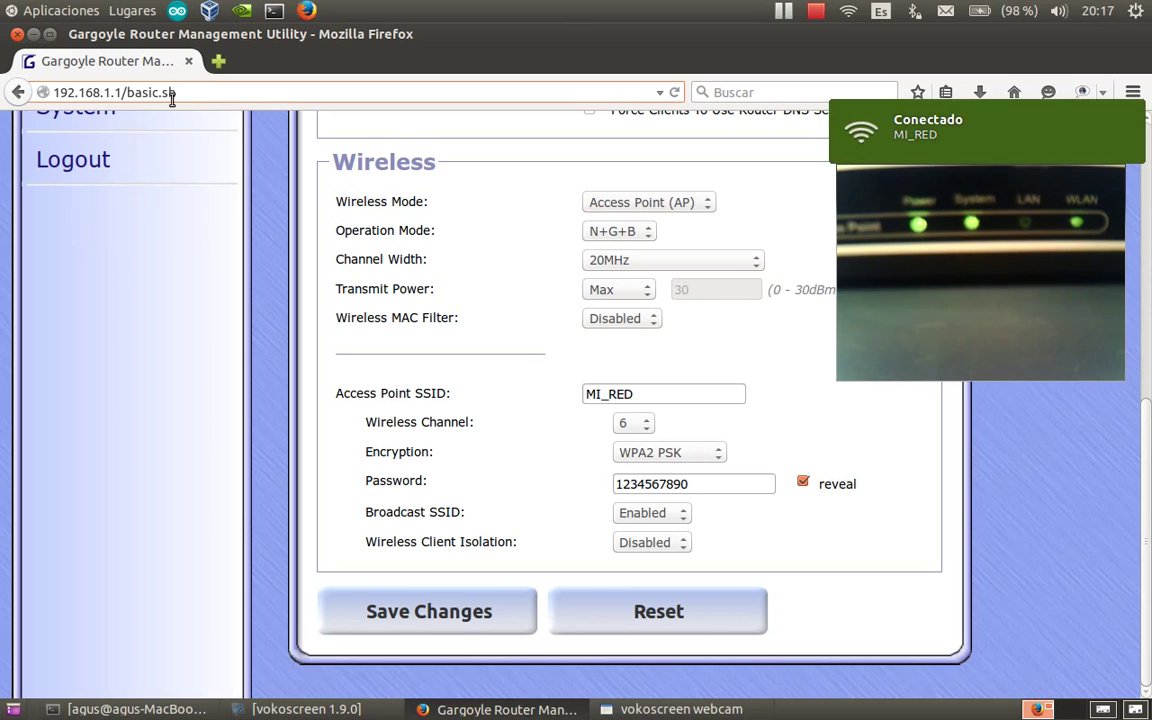
# Load 192.168.1.1 and log in with the admin password to reach Initial Settings.
pyautogui.press('BackSpace')
pyautogui.press('BackSpace')
pyautogui.press('BackSpace')
pyautogui.press('BackSpace')
pyautogui.press('BackSpace')
pyautogui.press('BackSpace')
pyautogui.press('BackSpace')
pyautogui.press('BackSpace')
pyautogui.press('BackSpace')
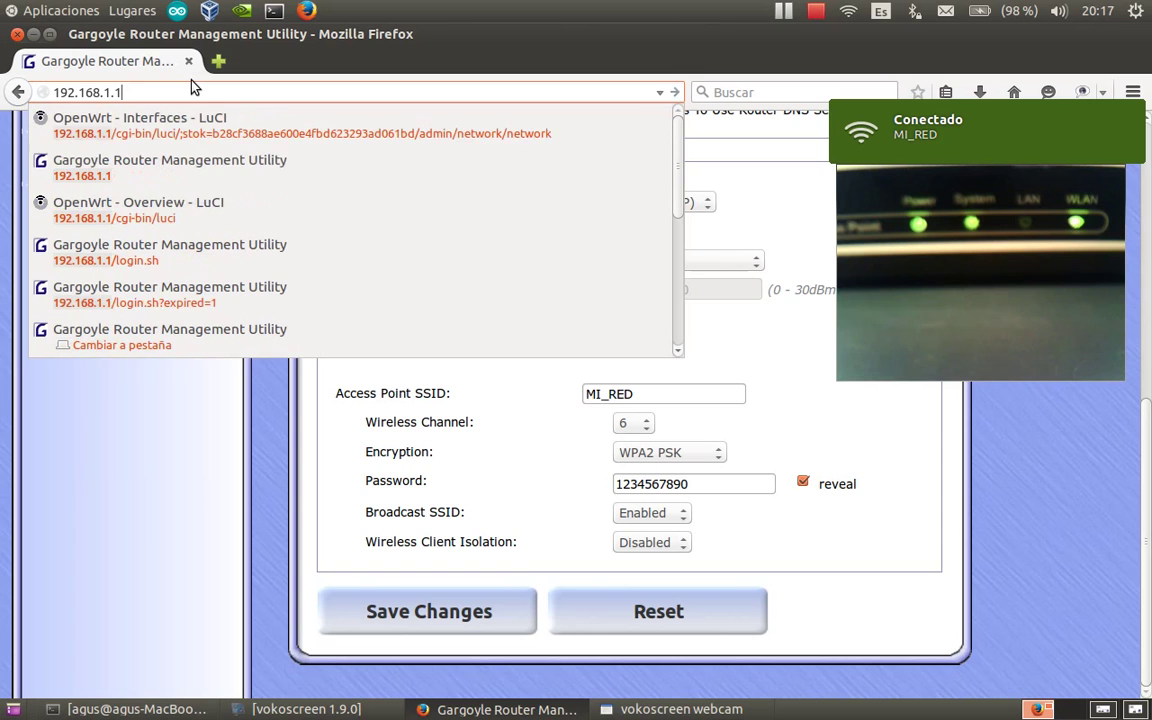
pyautogui.press('Return')
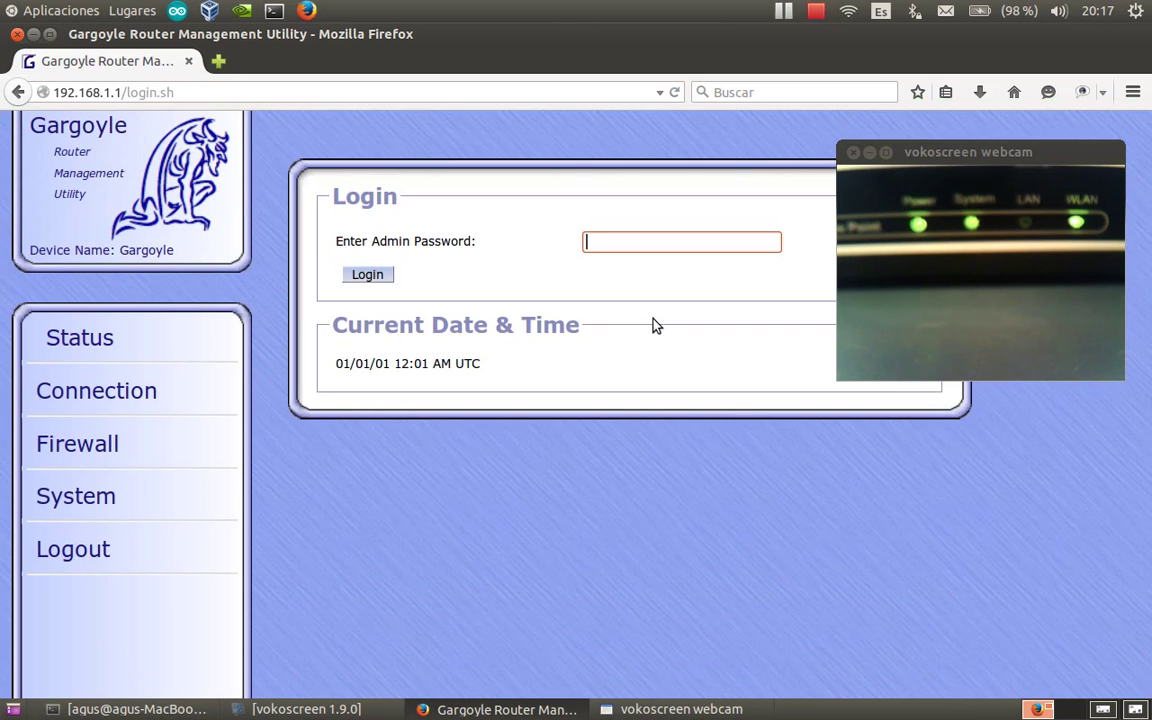
pyautogui.write('password')
pyautogui.press('Return')
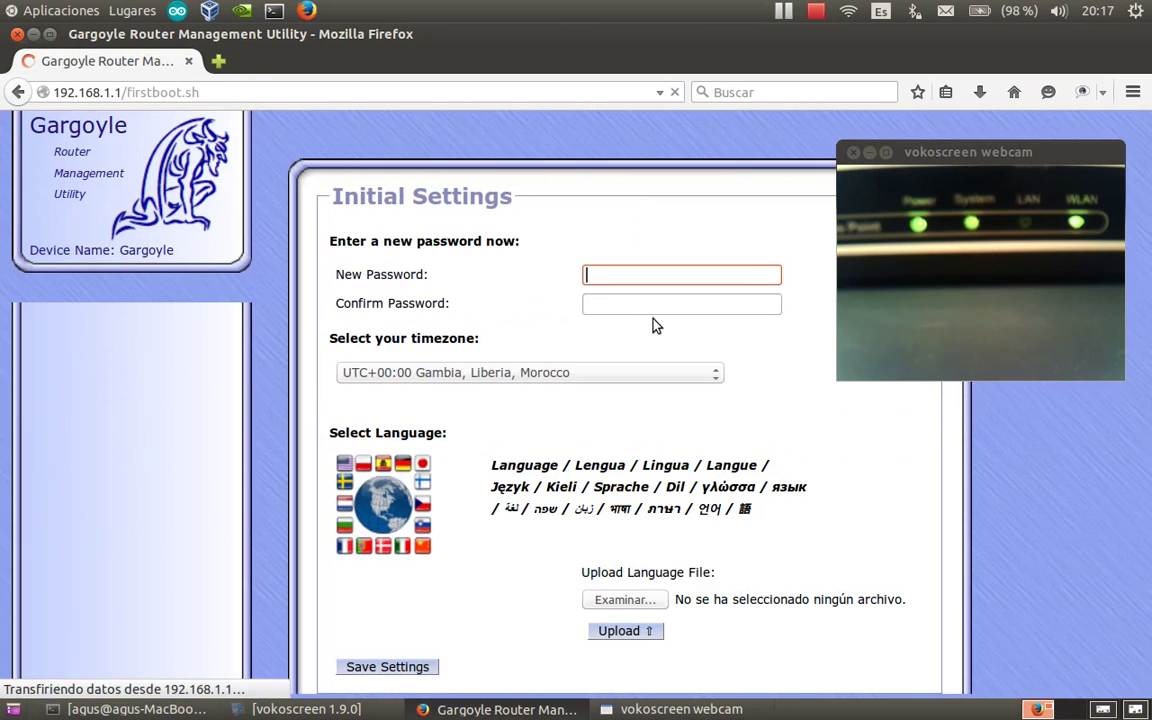
pyautogui.scroll(-1, 689, 470)
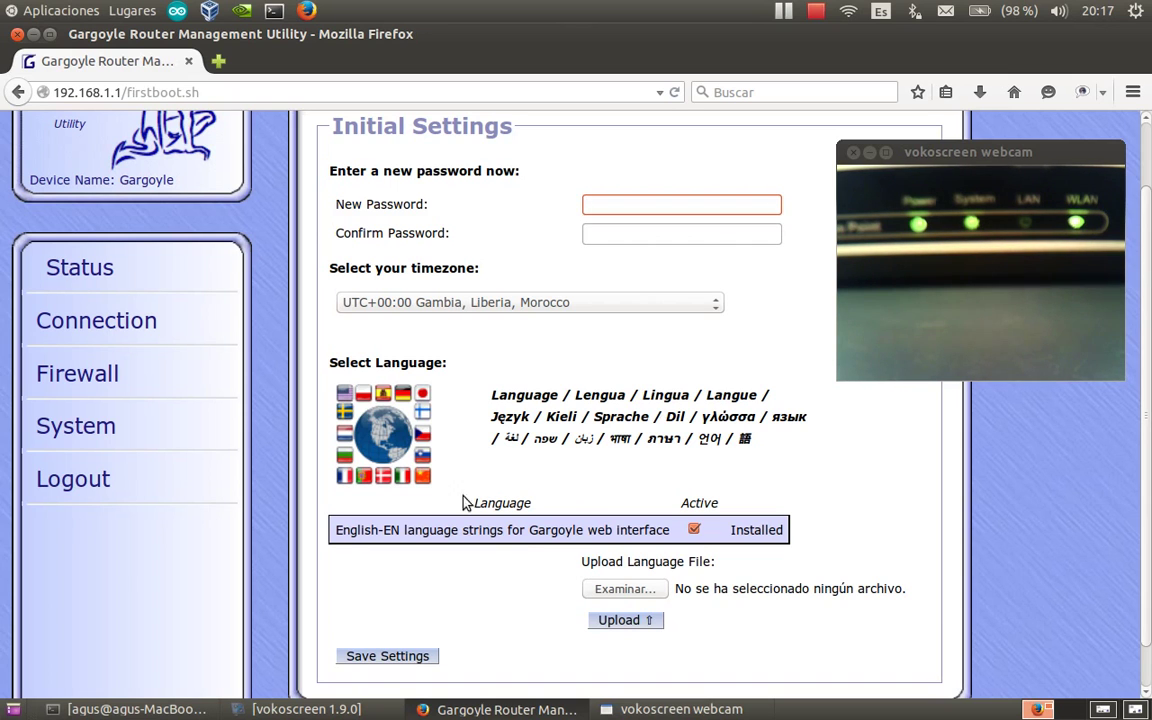
# Open Connection > Basic, showing Gateway mode, WAN disabled and LAN IP 192.168.1.1.
pyautogui.click(84, 336)
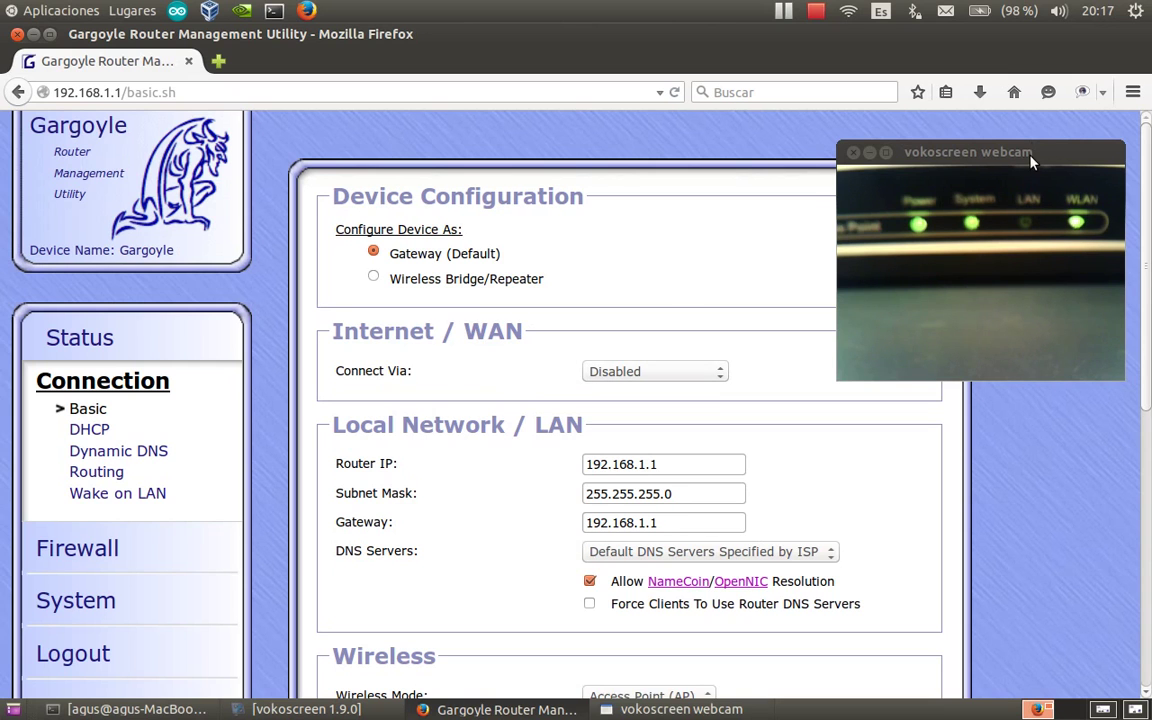
pyautogui.moveTo(1030, 155); pyautogui.dragTo(1035, 126)
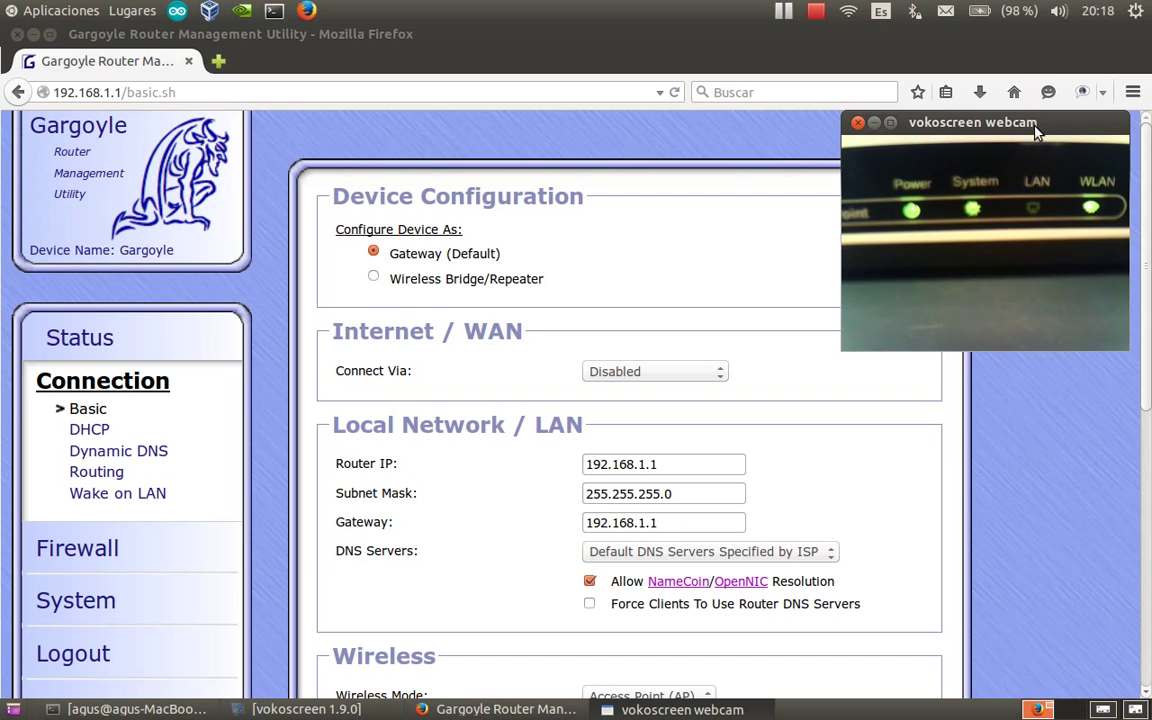
pyautogui.click(720, 380)
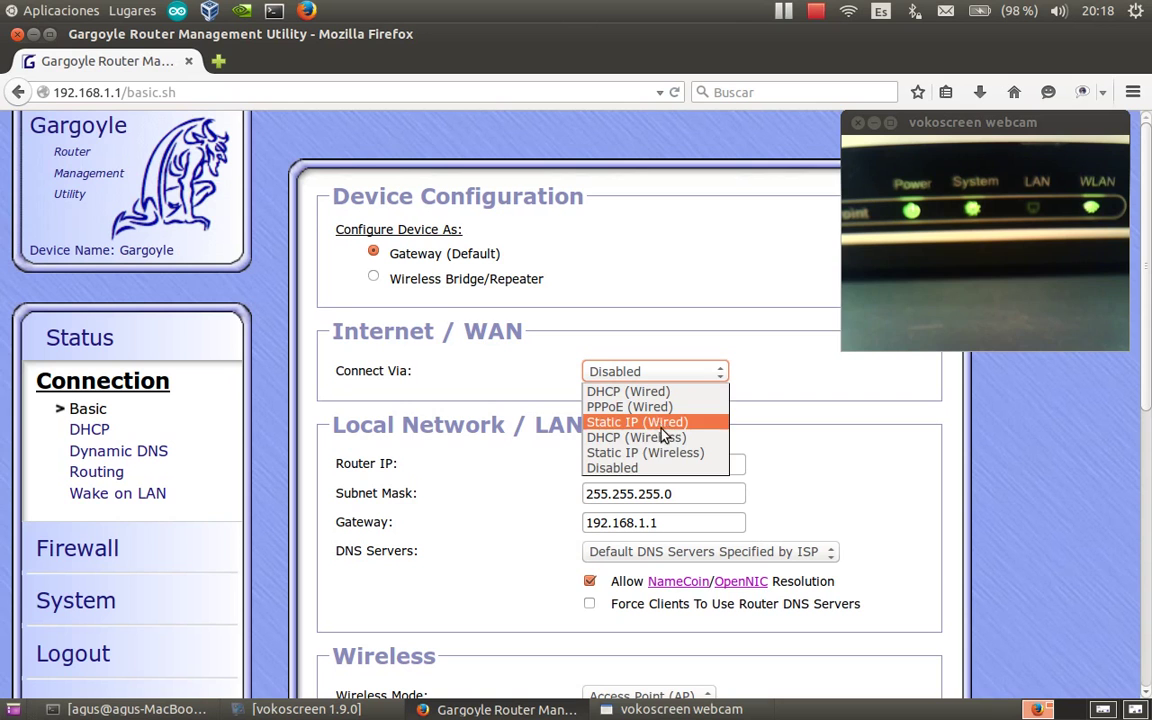
pyautogui.click(1102, 710)
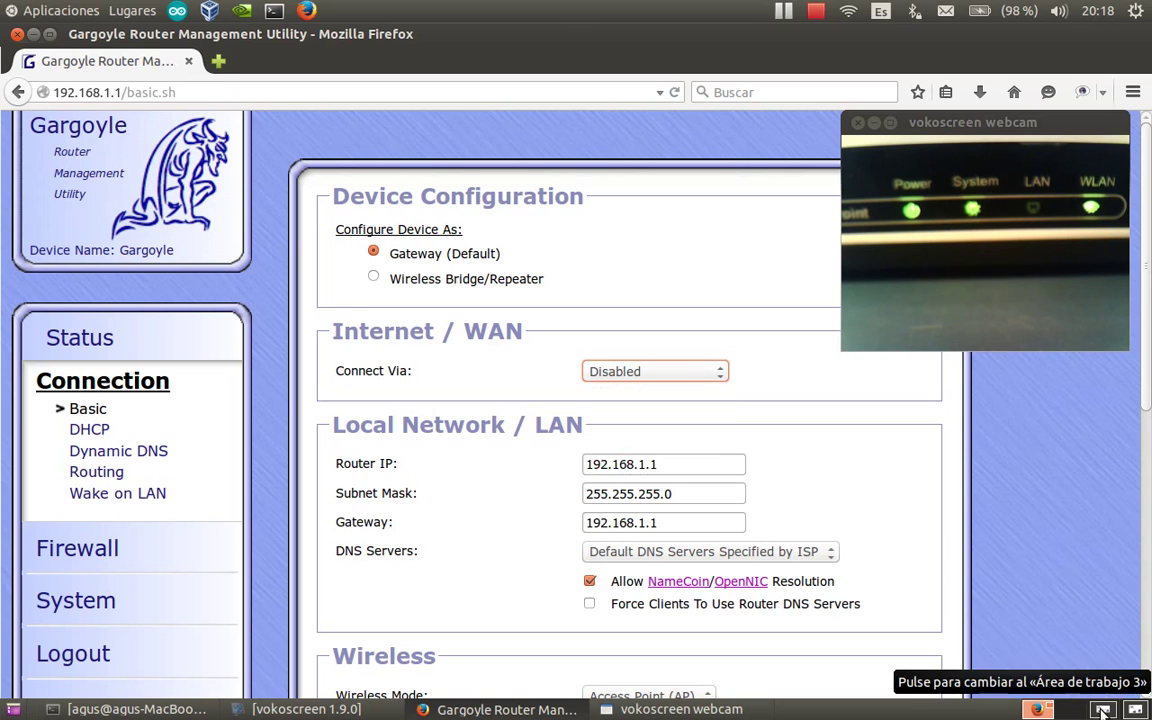
# Check primera_conexion.png on workspace 3, then open the Connect Via dropdown in Firefox.
pyautogui.click(1102, 710)
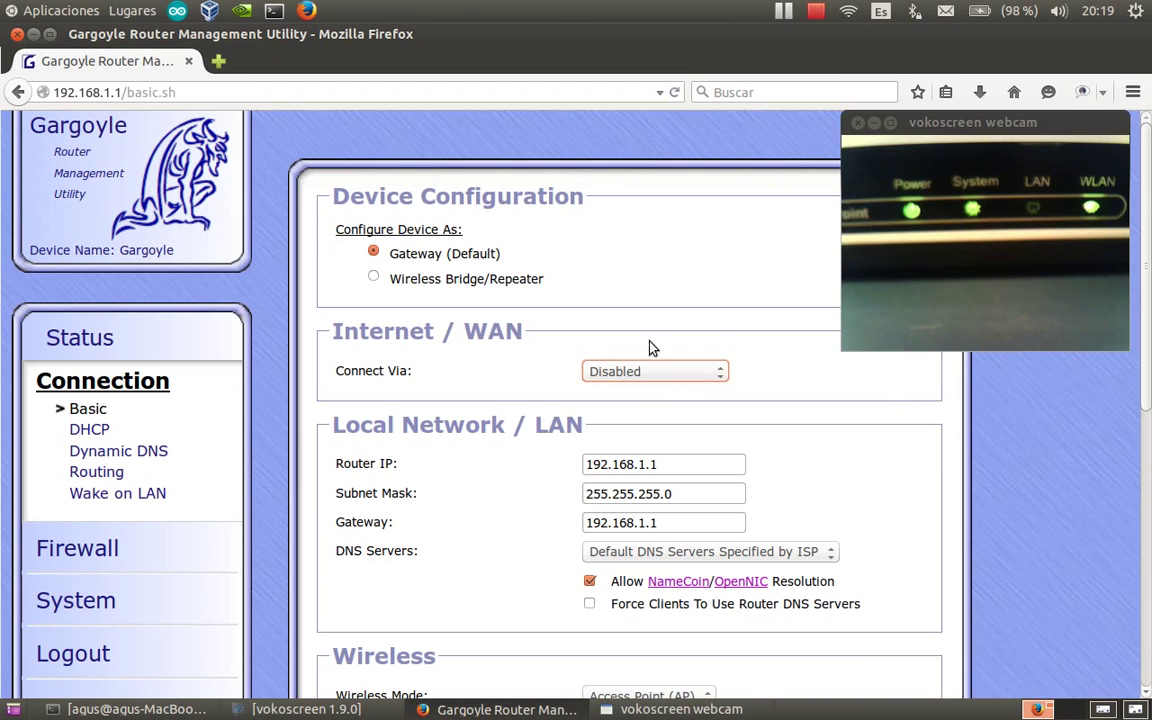
pyautogui.click(725, 376)
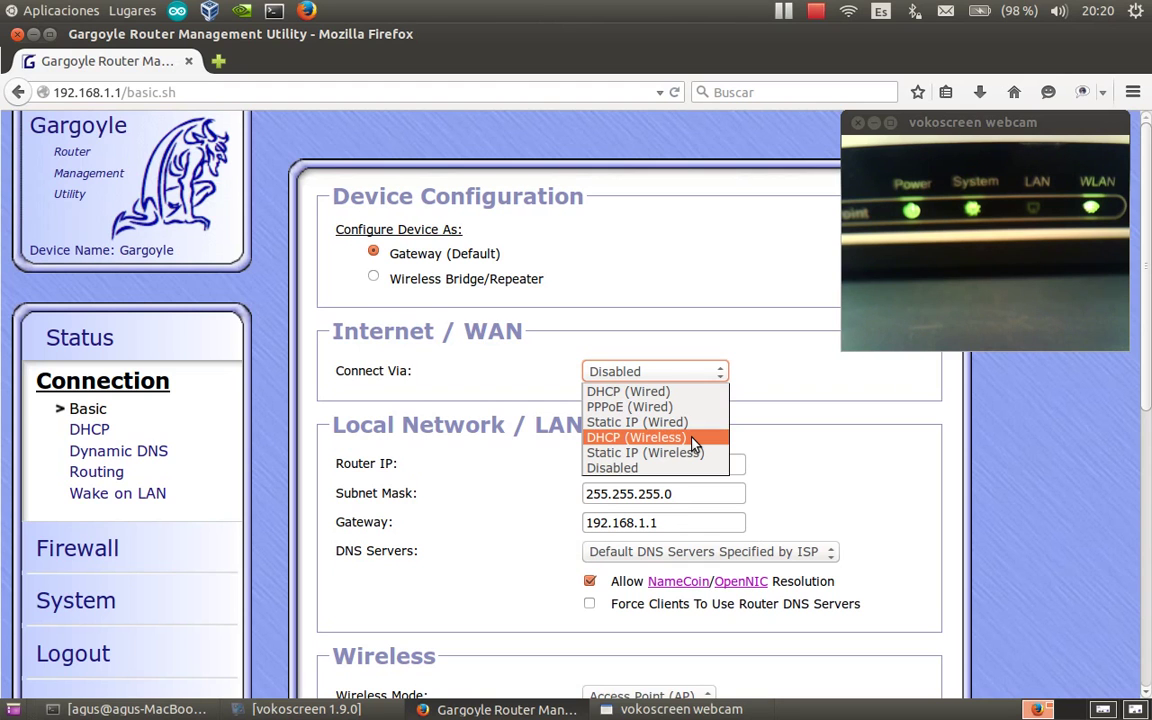
# Set Connect Via to DHCP (Wired) and look over the LAN and Wireless sections.
pyautogui.click(656, 393)
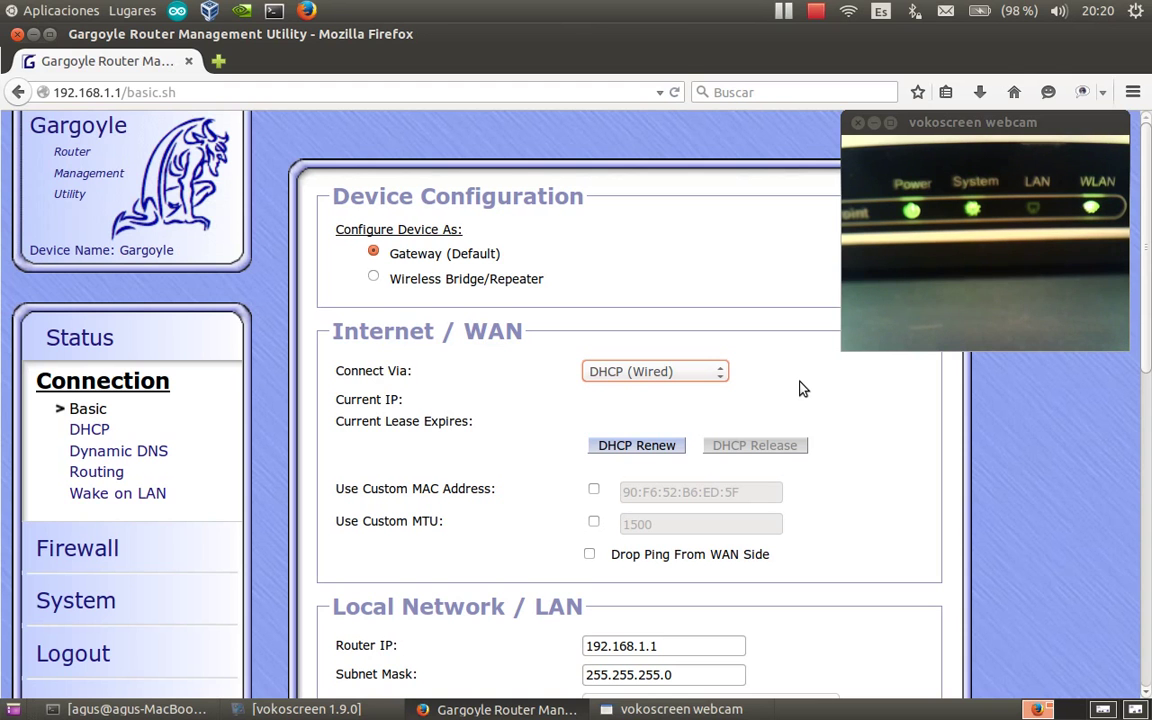
pyautogui.scroll(-5, 800, 388)
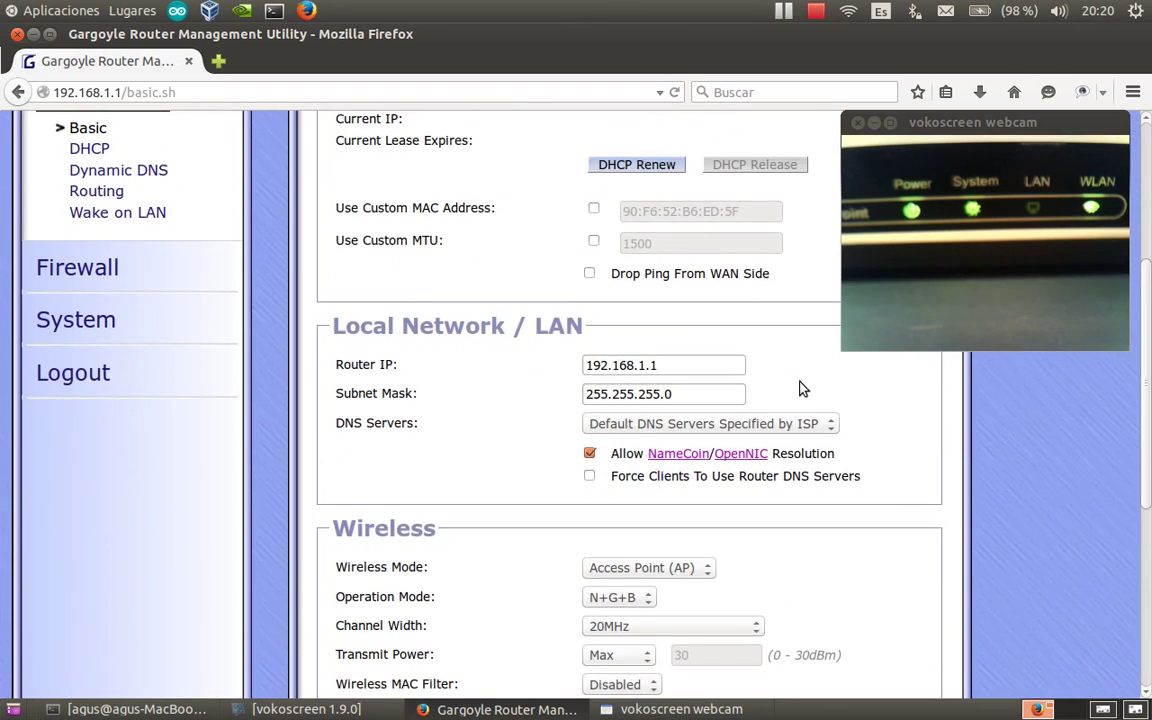
pyautogui.scroll(3, 800, 388)
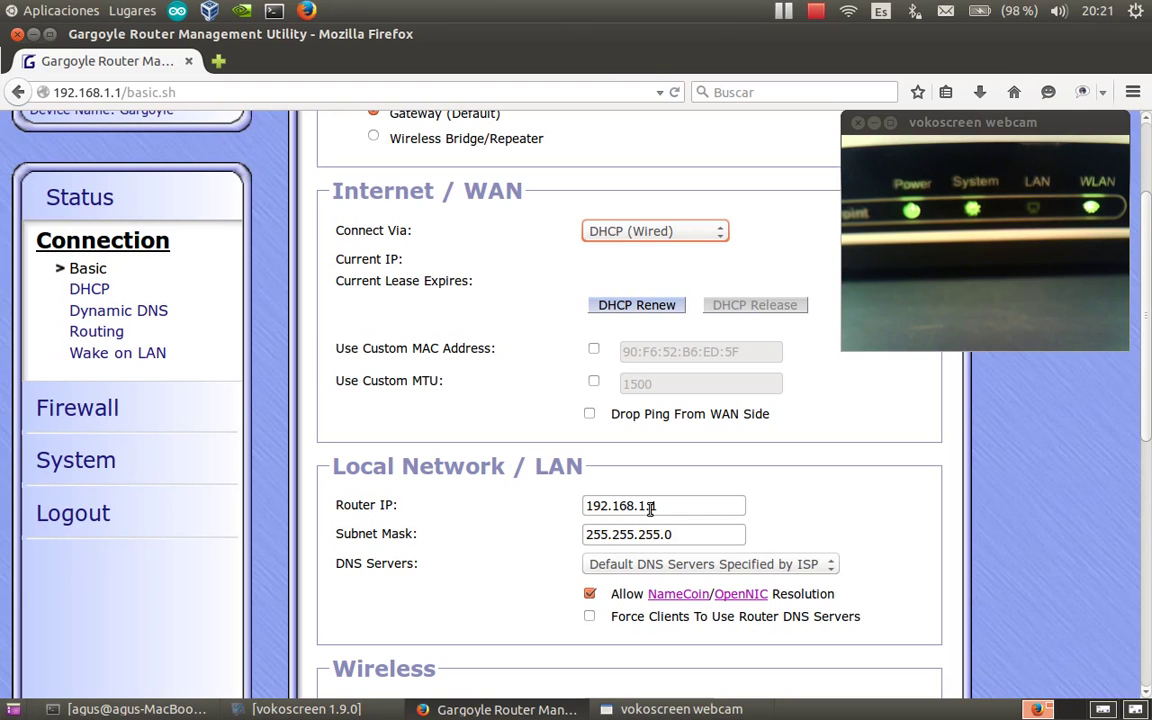
# Change the LAN Router IP from 192.168.1.1 to 192.168.111.1 and scroll to Save Changes.
pyautogui.click(649, 506)
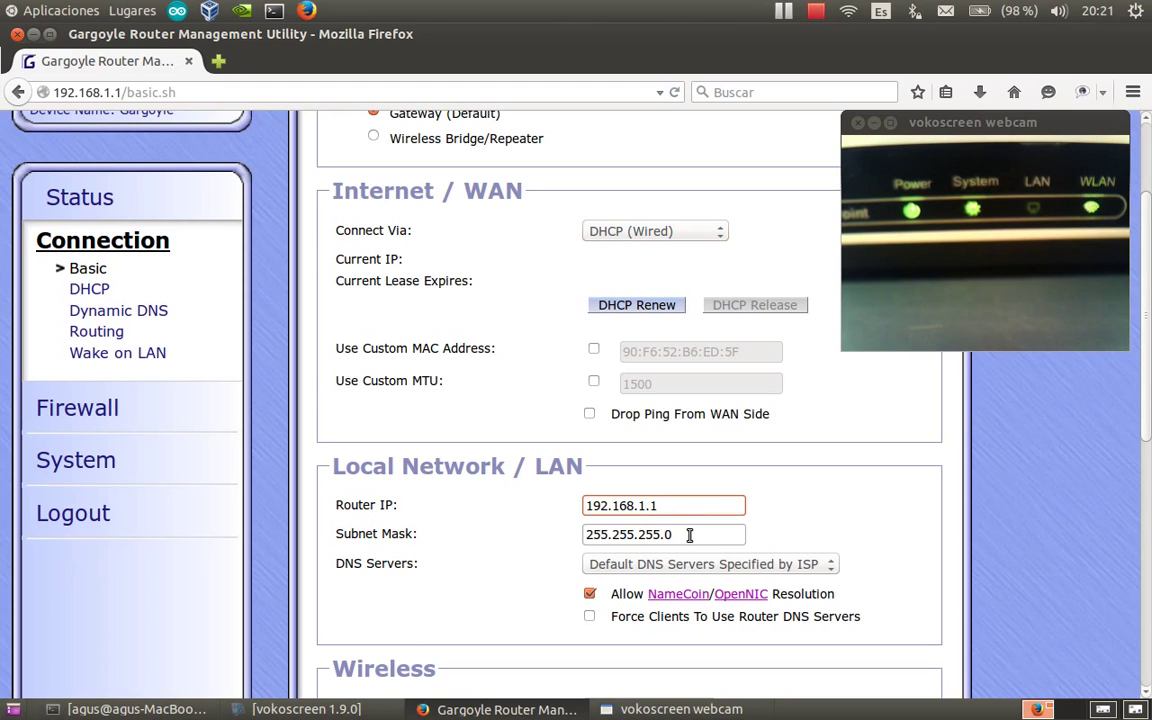
pyautogui.write('11')
pyautogui.click(704, 507)
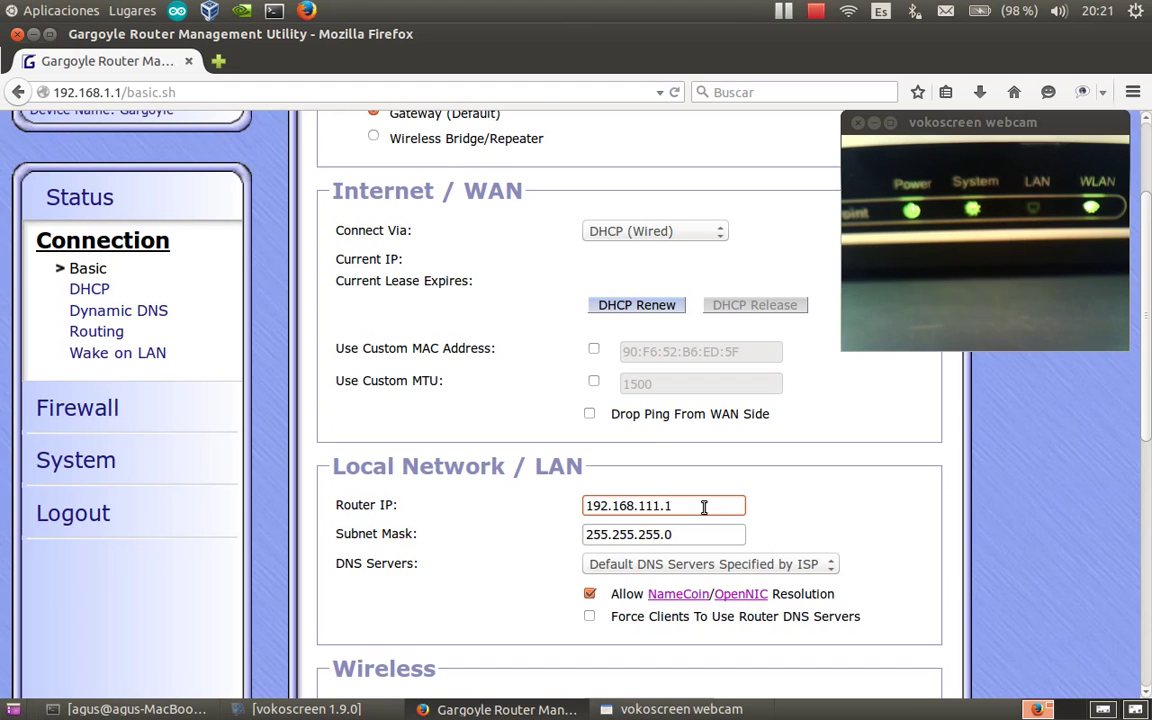
pyautogui.scroll(-1, 704, 507)
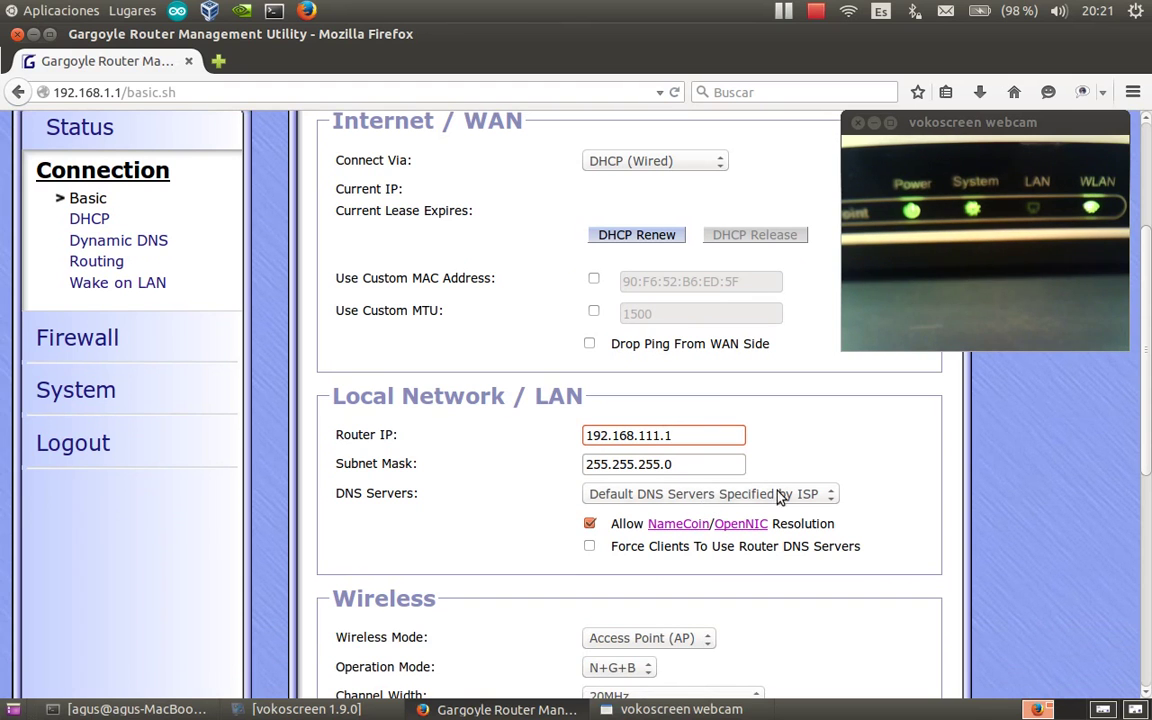
pyautogui.scroll(-2, 838, 487)
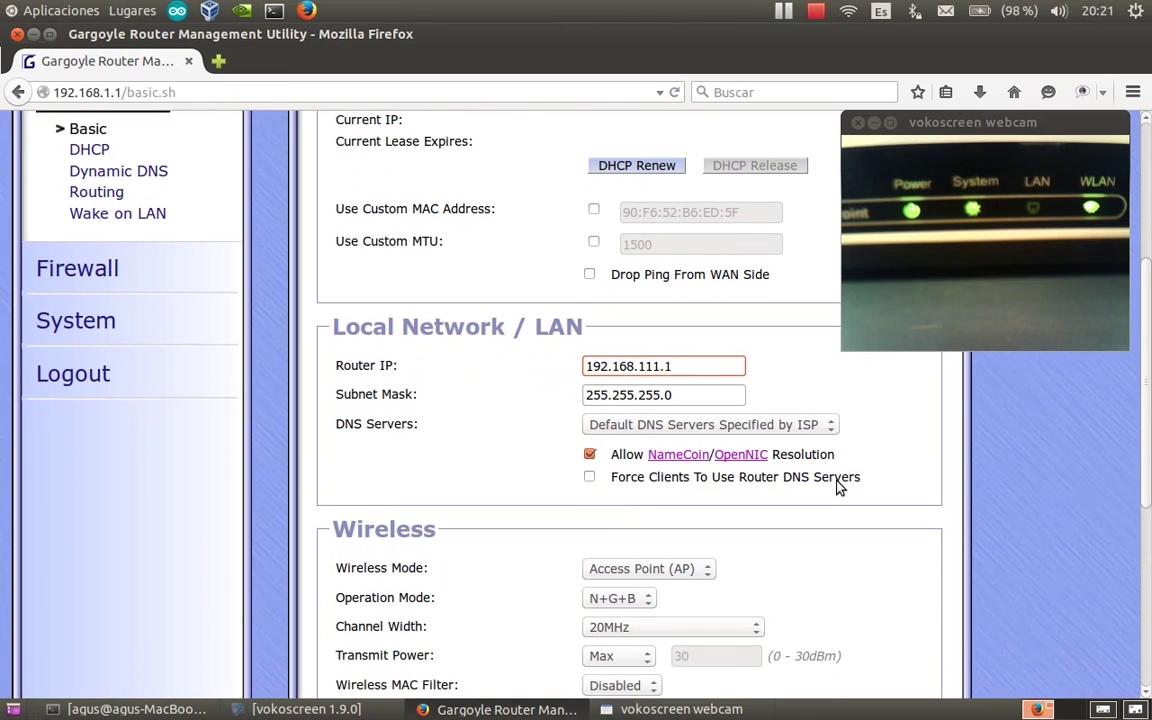
pyautogui.scroll(-5, 838, 487)
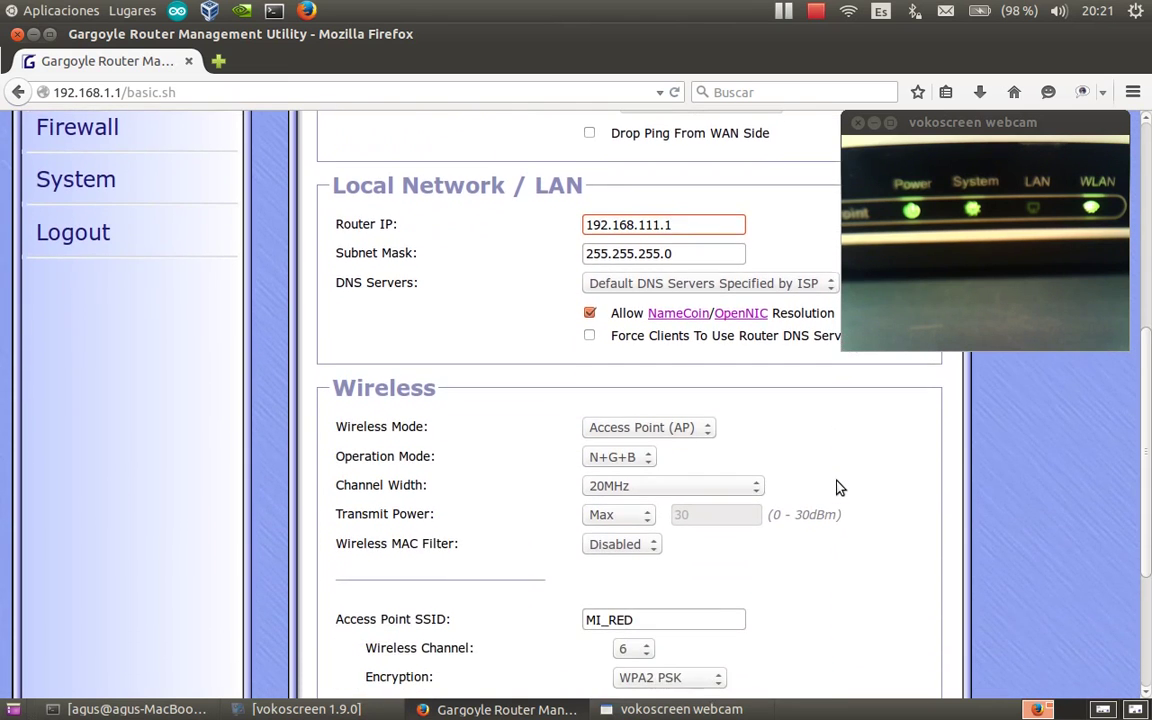
pyautogui.scroll(-2, 838, 487)
pyautogui.scroll(6, 838, 487)
pyautogui.scroll(3, 838, 487)
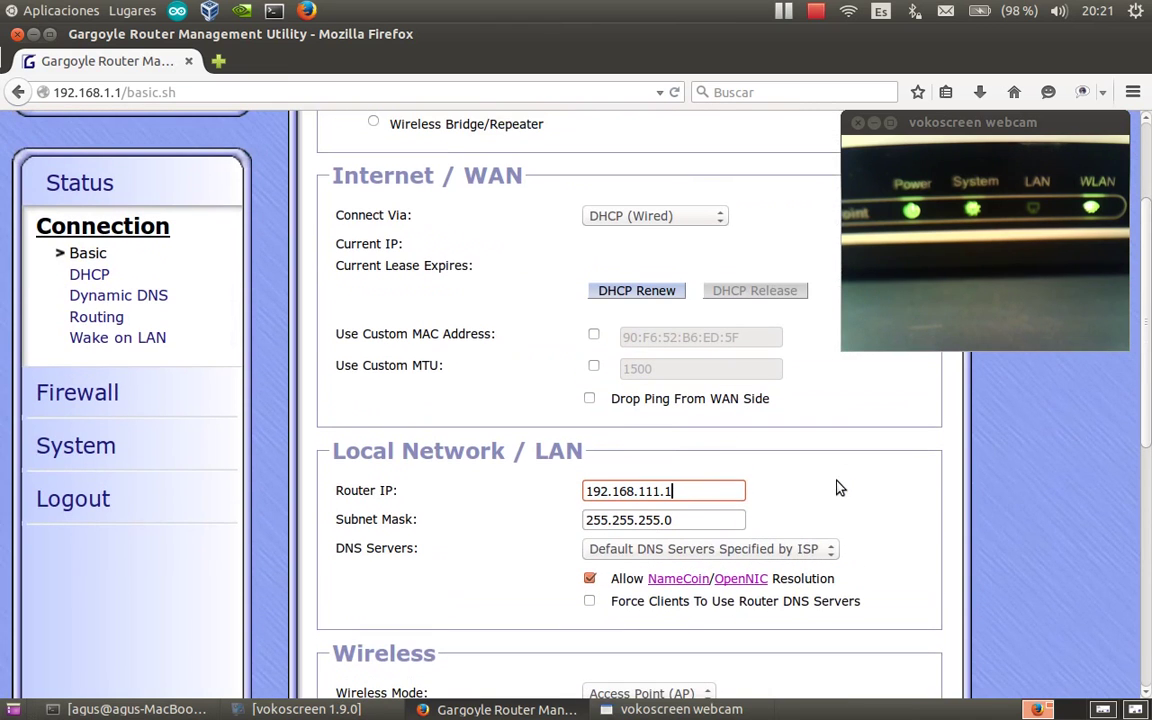
pyautogui.scroll(-1, 826, 496)
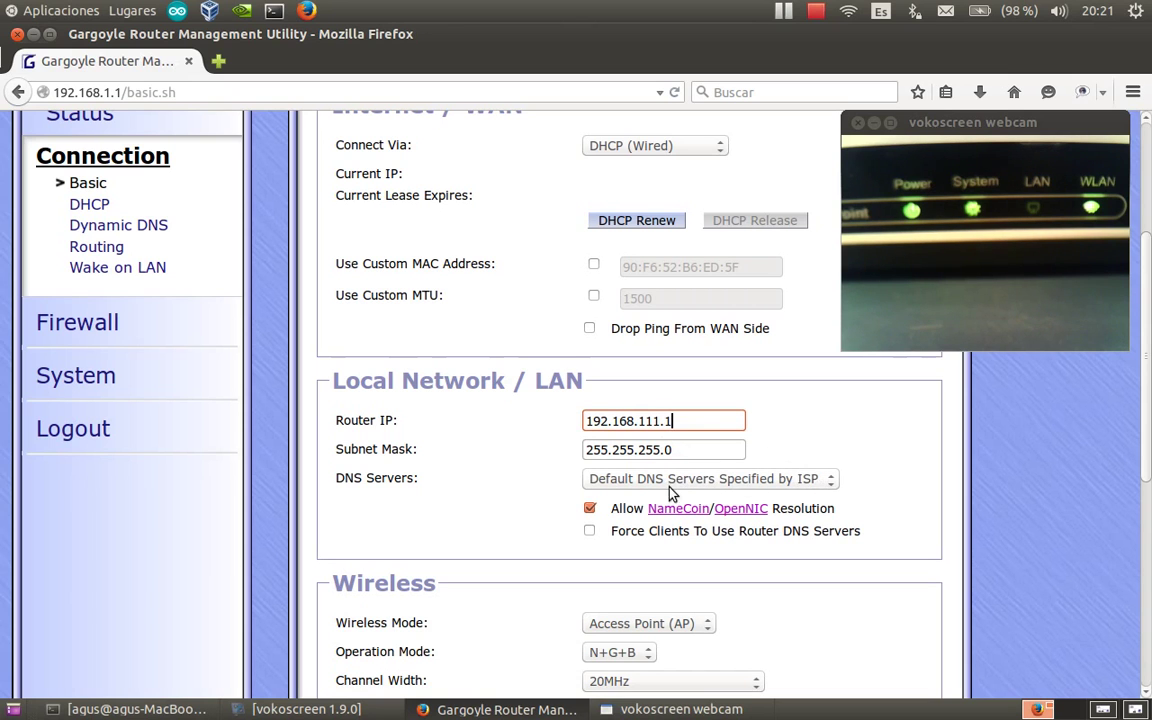
pyautogui.scroll(-1, 657, 433)
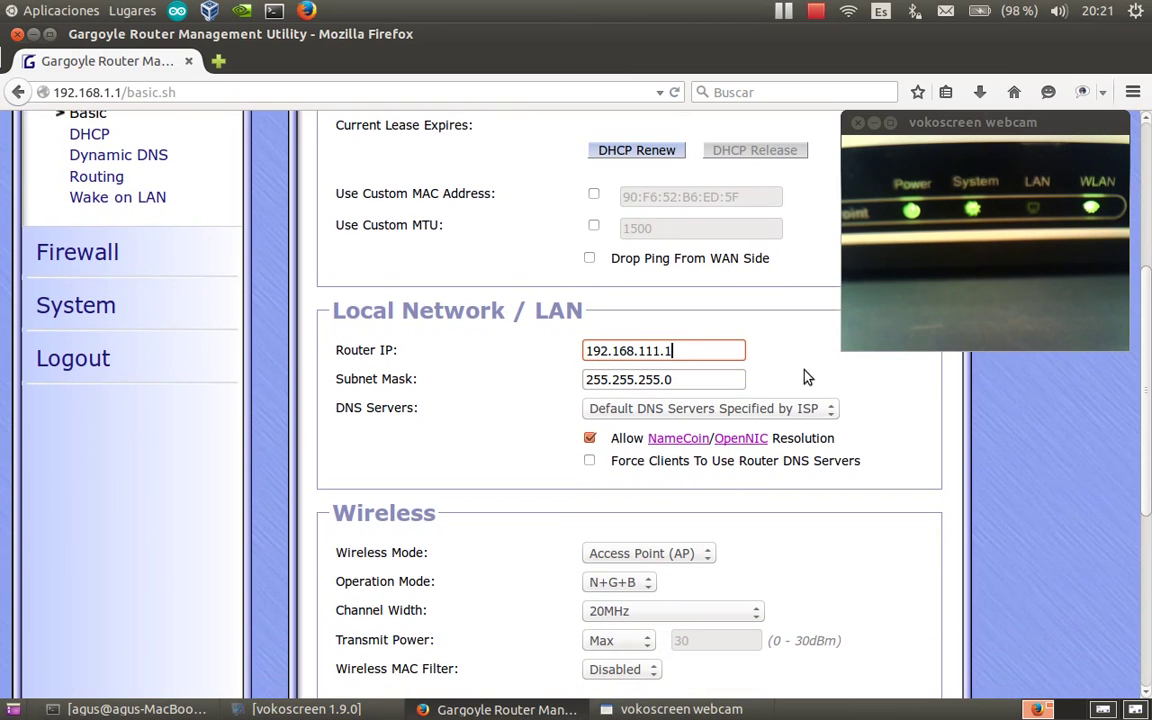
pyautogui.scroll(-4, 787, 489)
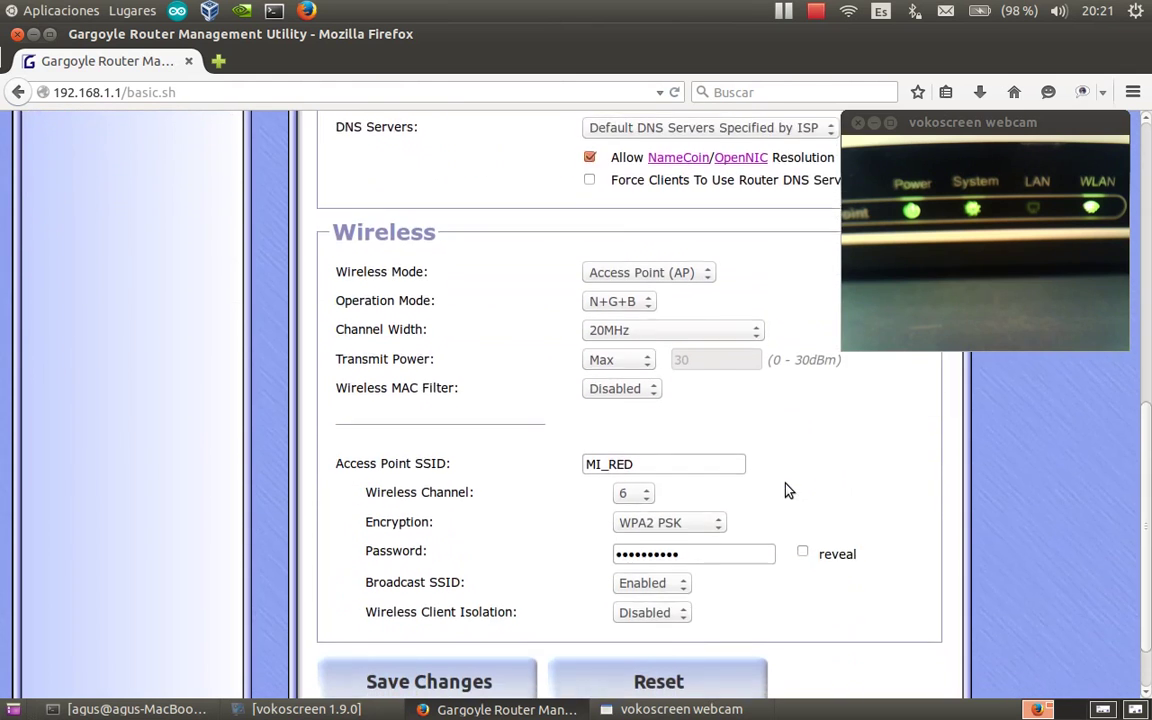
pyautogui.scroll(-1, 787, 490)
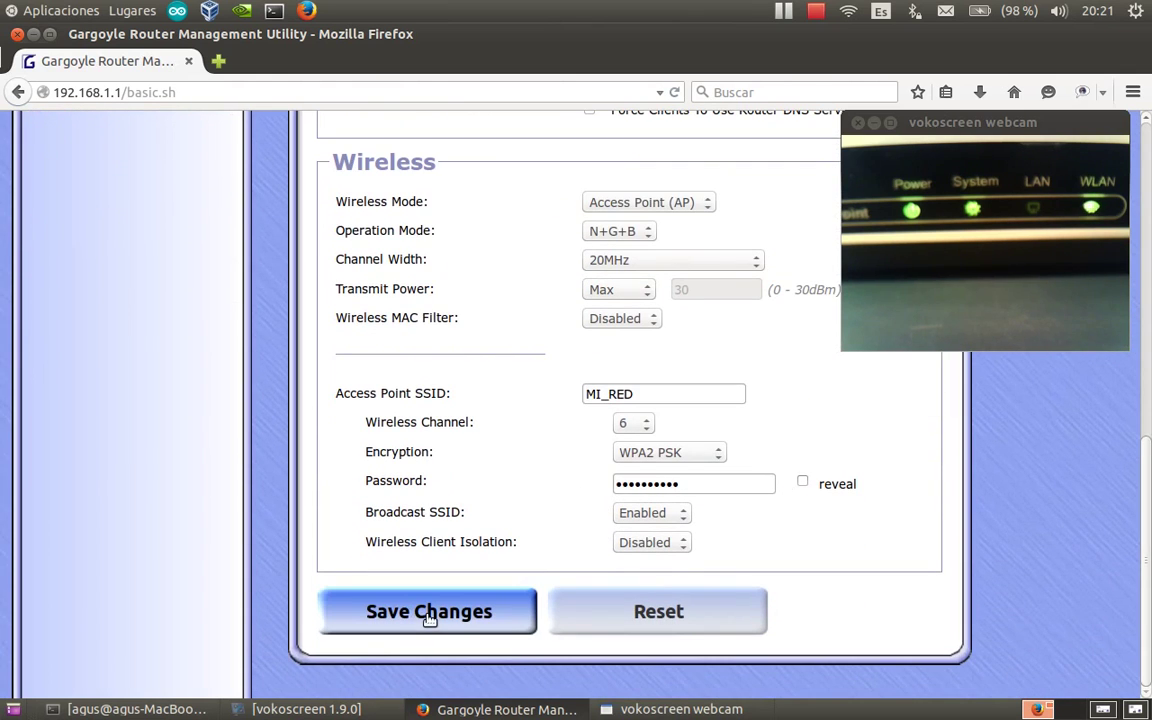
# Save the DHCP (Wired) WAN and 192.168.111.1 LAN settings and wait while they apply.
pyautogui.click(428, 614)
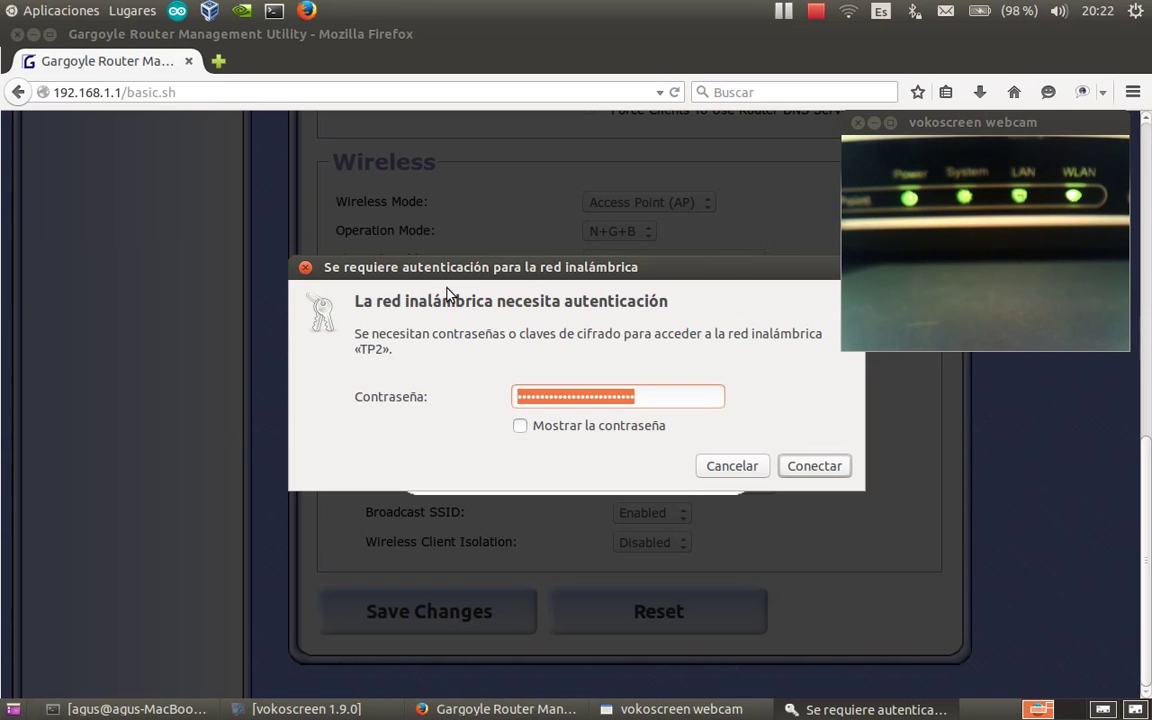
# Show and verify the MI_RED password with 'Mostrar la contraseña', then connect with Conectar.
pyautogui.click(306, 268)
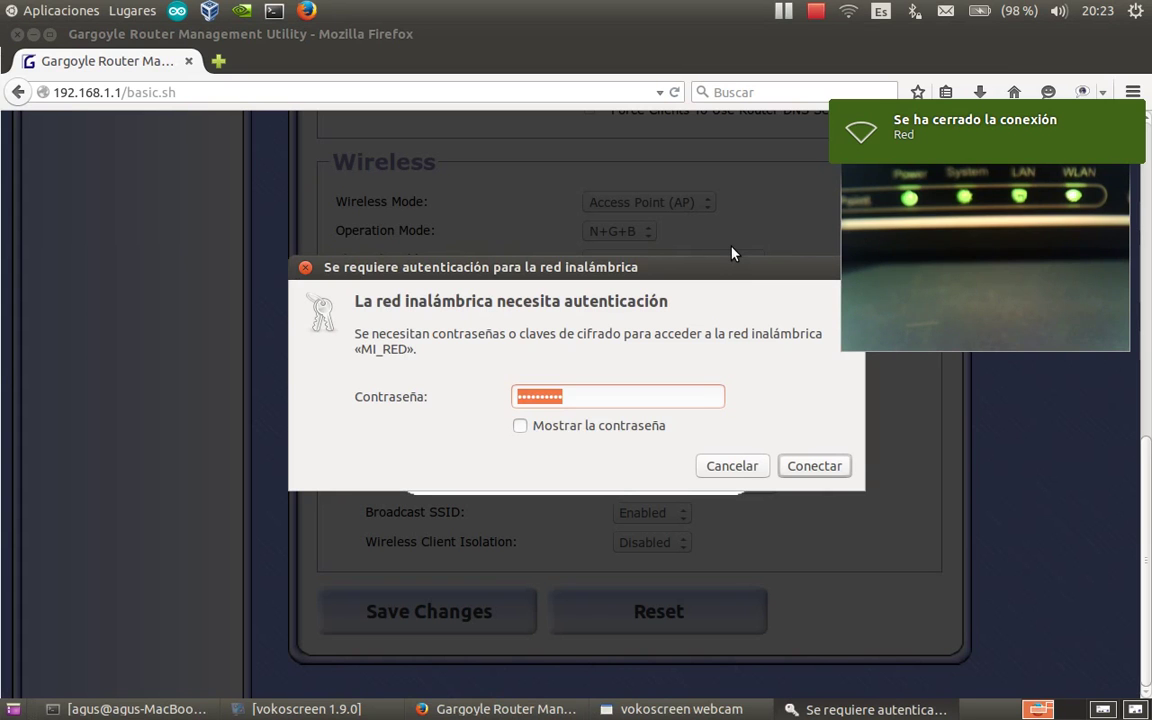
pyautogui.click(850, 11)
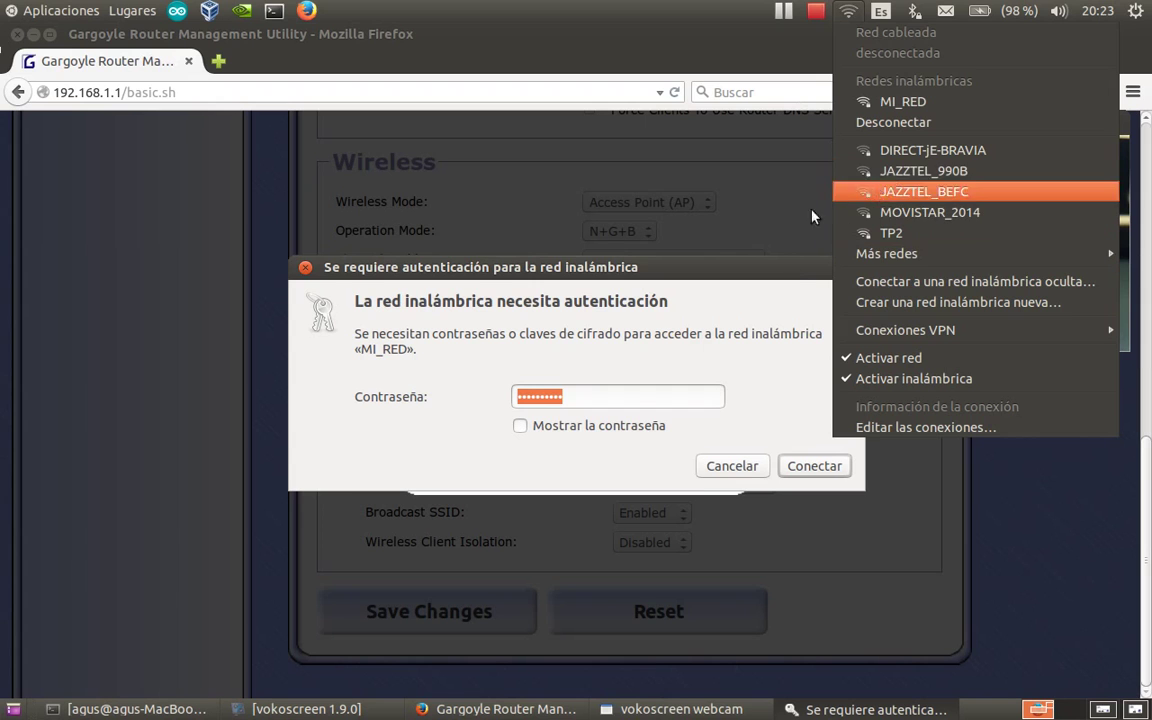
pyautogui.click(589, 398)
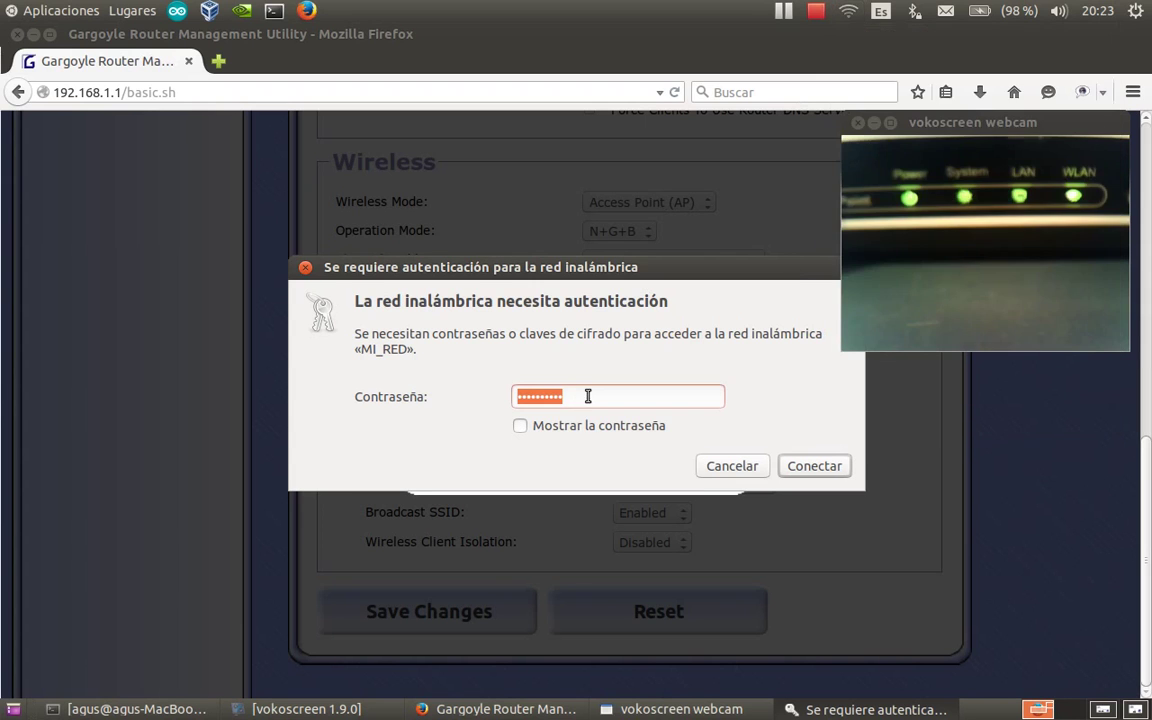
pyautogui.click(589, 397)
pyautogui.click(520, 427)
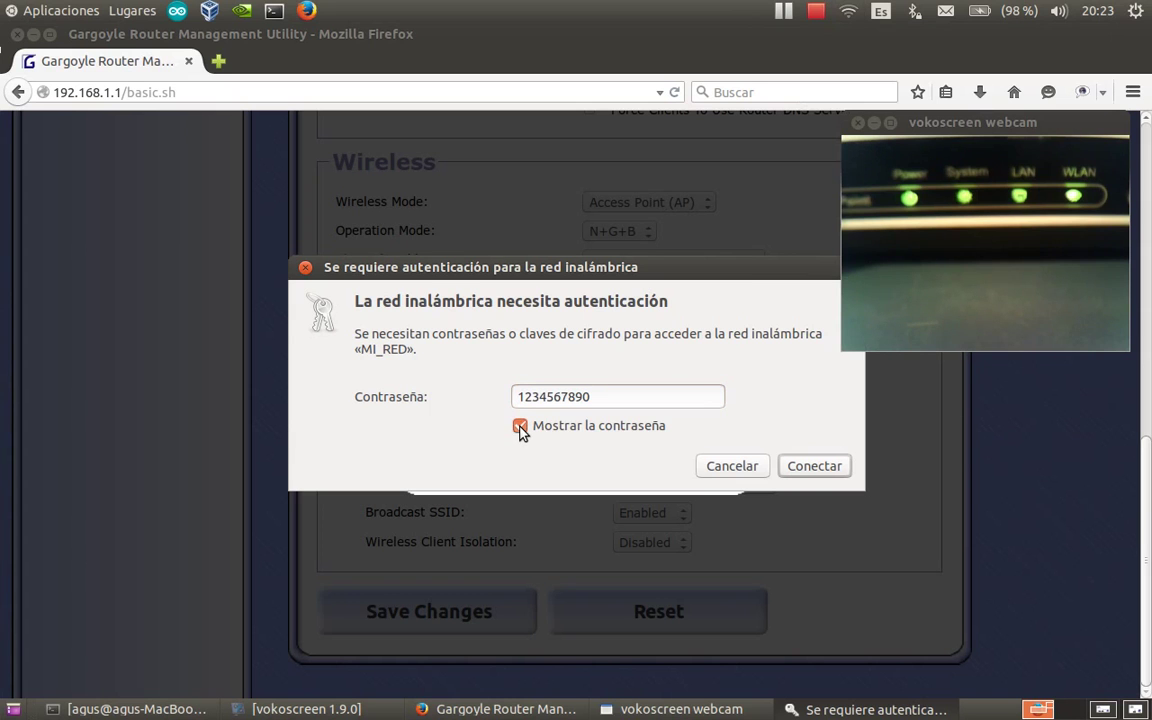
pyautogui.click(812, 468)
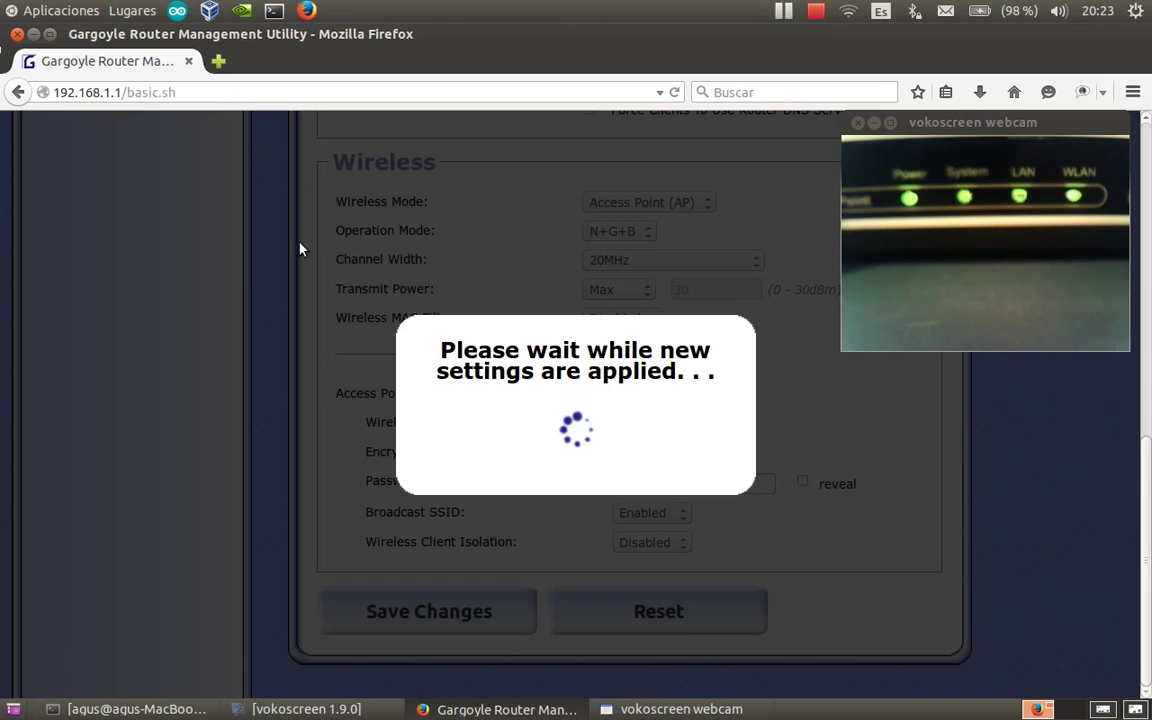
# Load the router at its new address 192.168.111.1 and confirm the Wi-Fi connection.
pyautogui.click(112, 91)
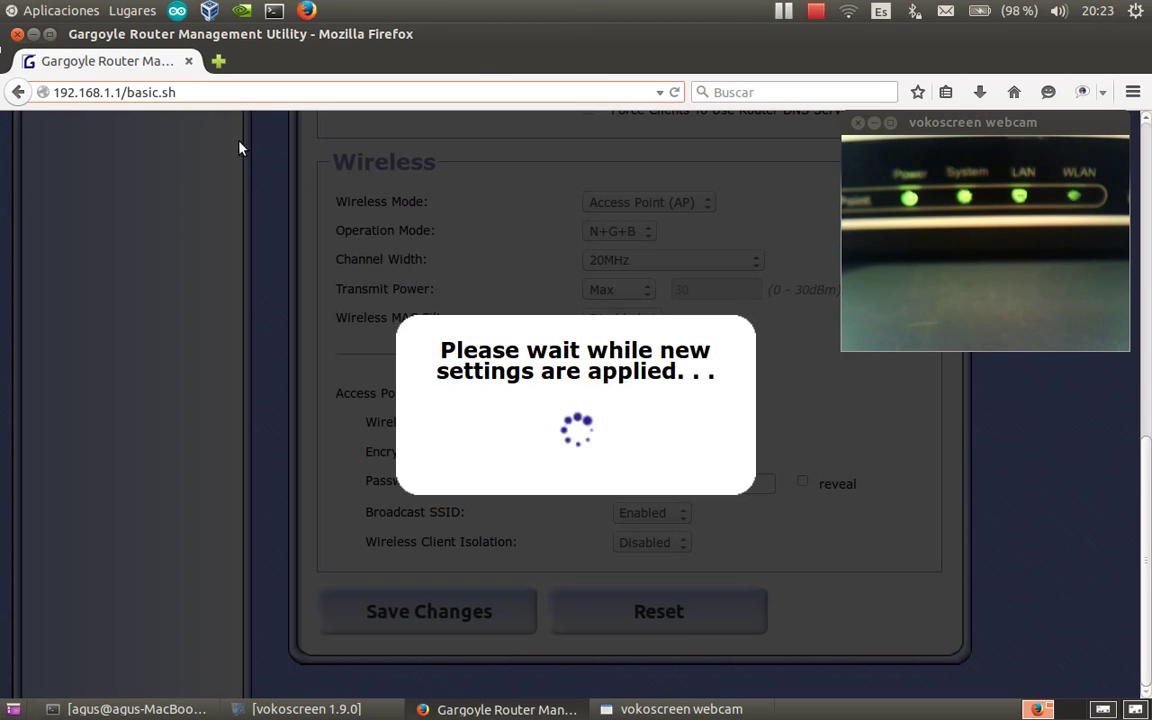
pyautogui.write('11')
pyautogui.press('Return')
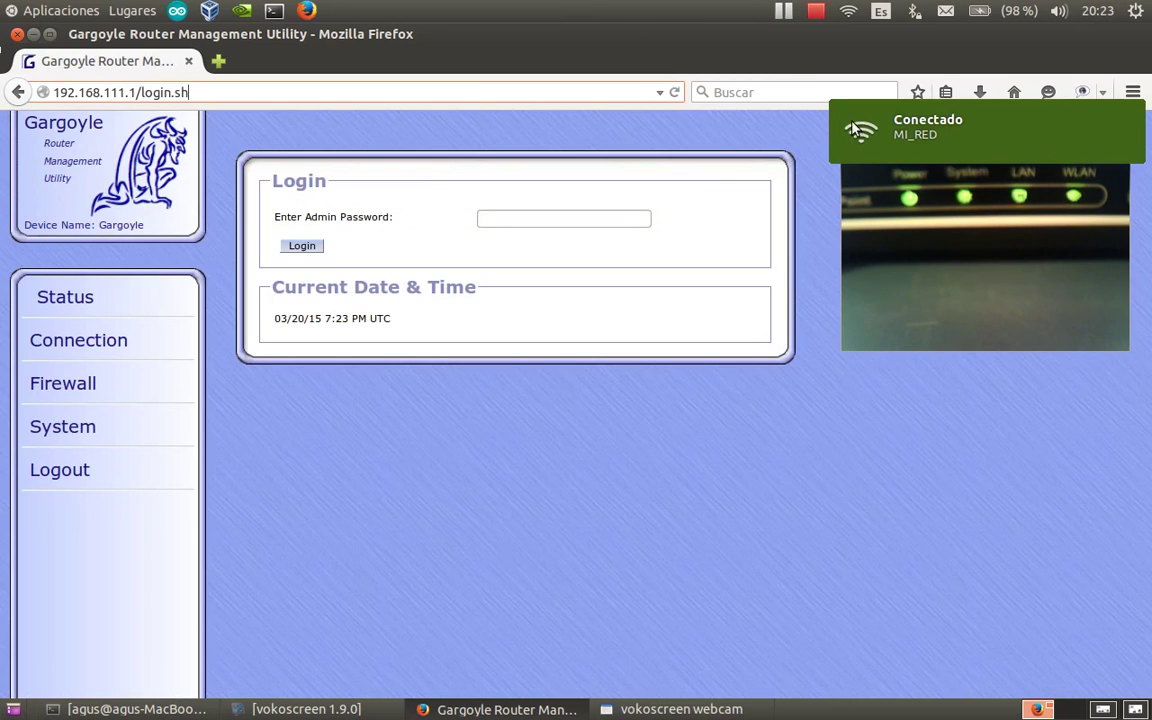
pyautogui.click(848, 11)
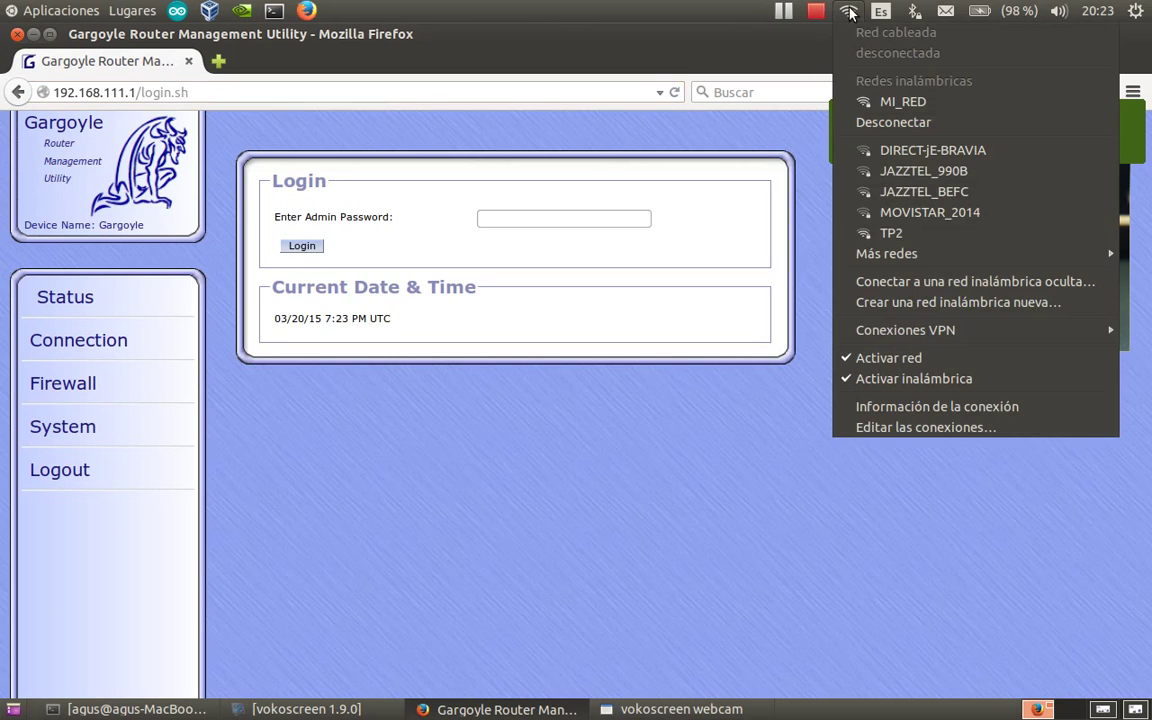
pyautogui.click(848, 11)
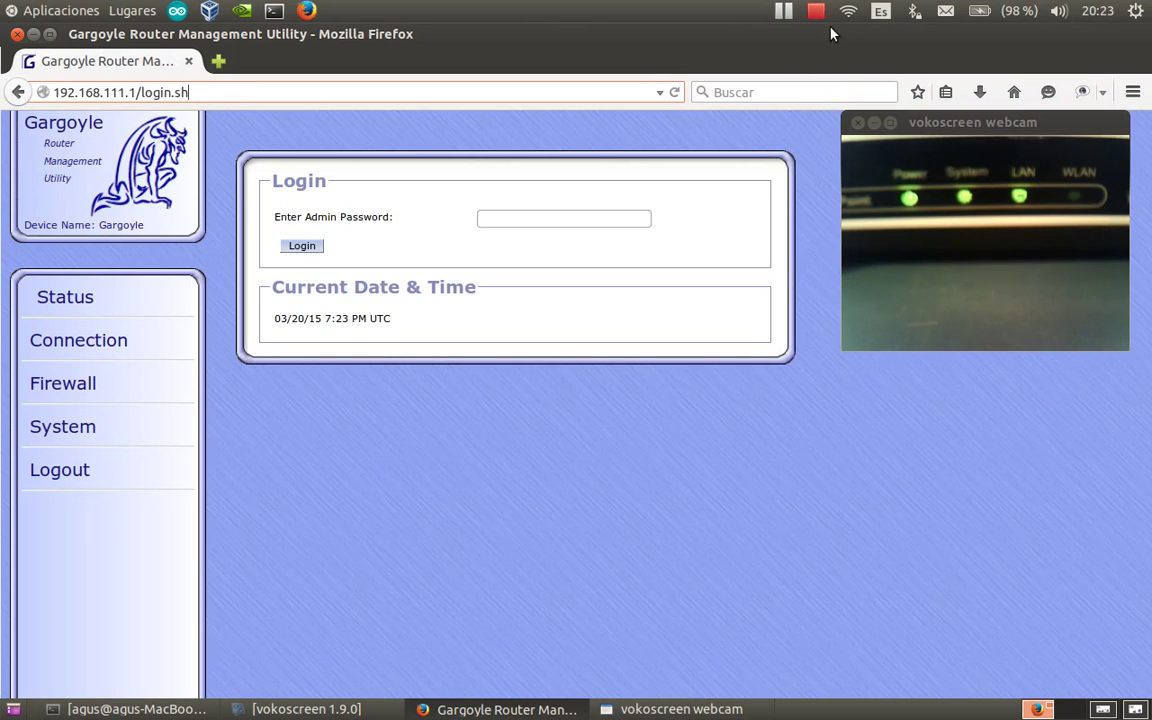
# Log in to the router with the admin password.
pyautogui.click(506, 219)
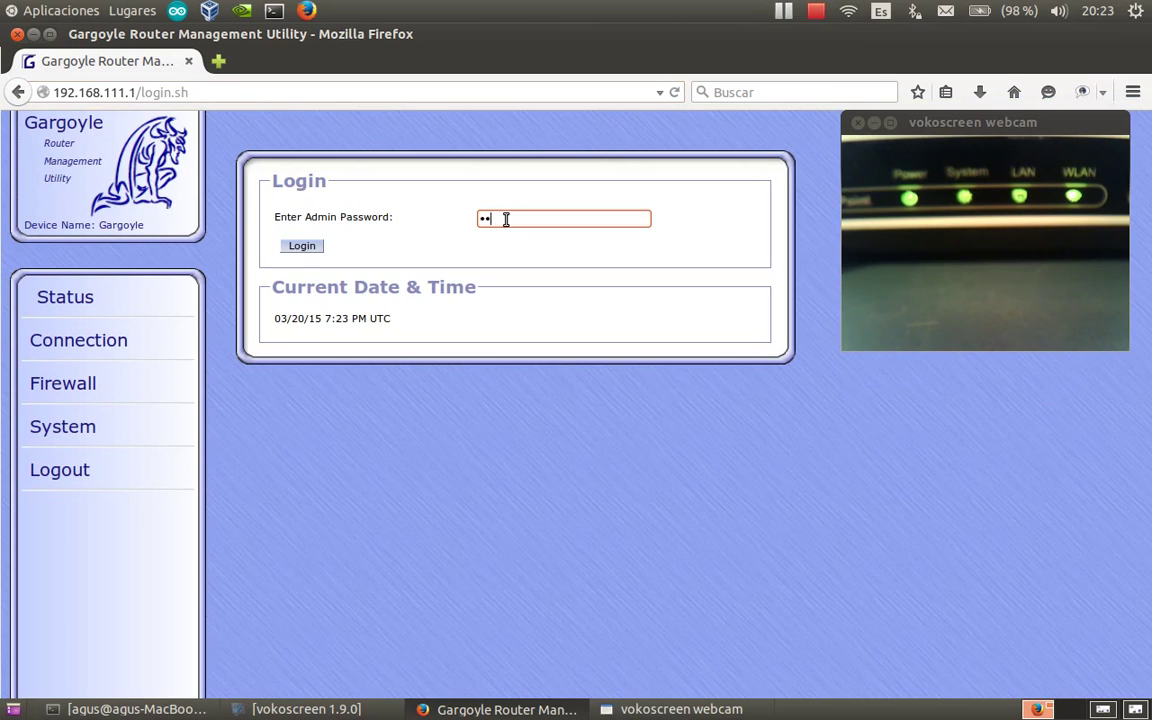
pyautogui.write('passw')
pyautogui.click(303, 247)
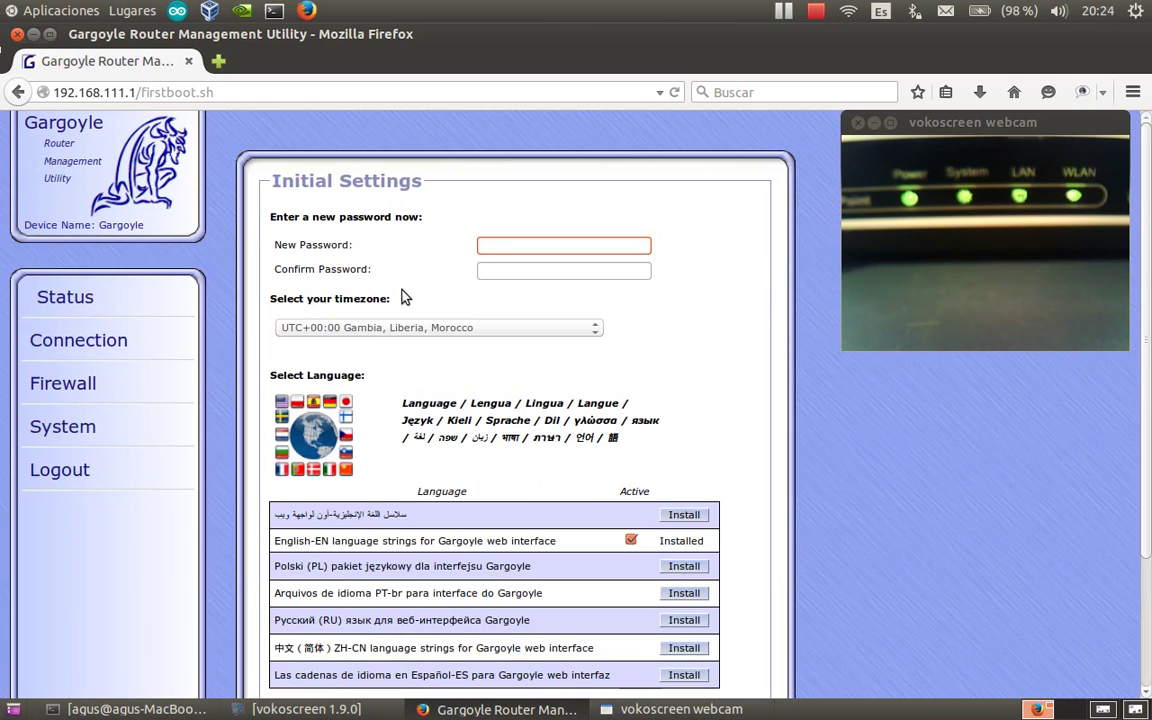
# Strip '/firstboot.sh' from the address to load the Status overview at 192.168.111.1.
pyautogui.scroll(-1, 211, 464)
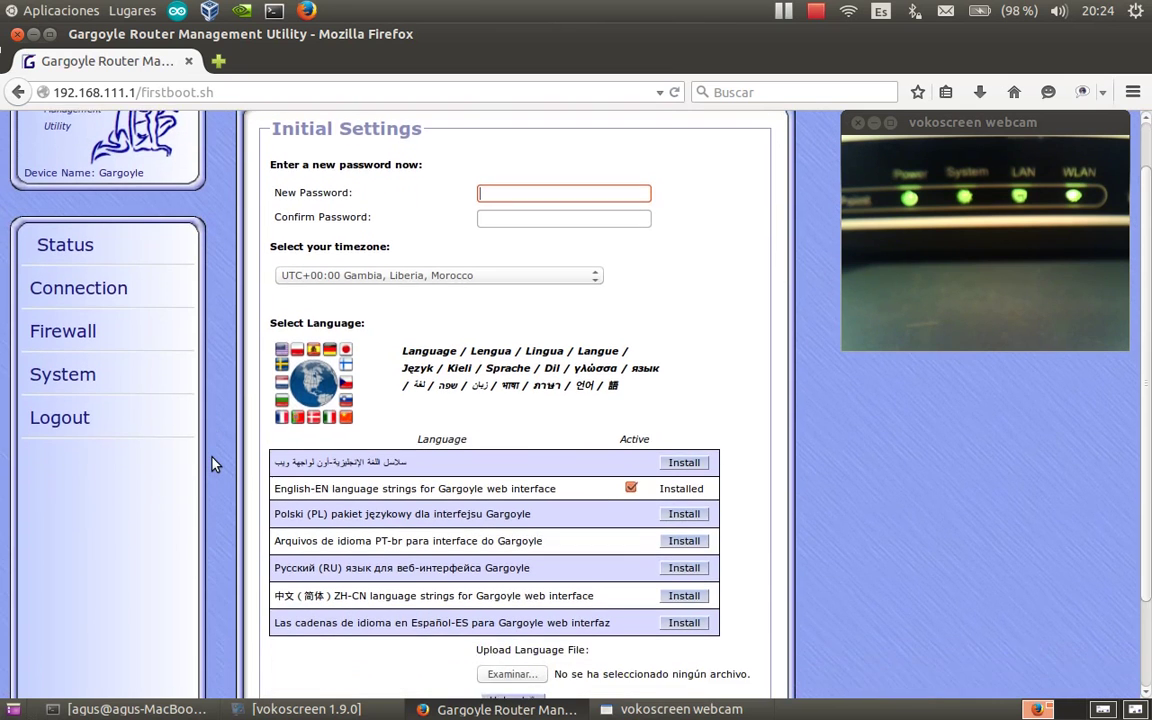
pyautogui.scroll(-2, 211, 464)
pyautogui.scroll(1, 211, 464)
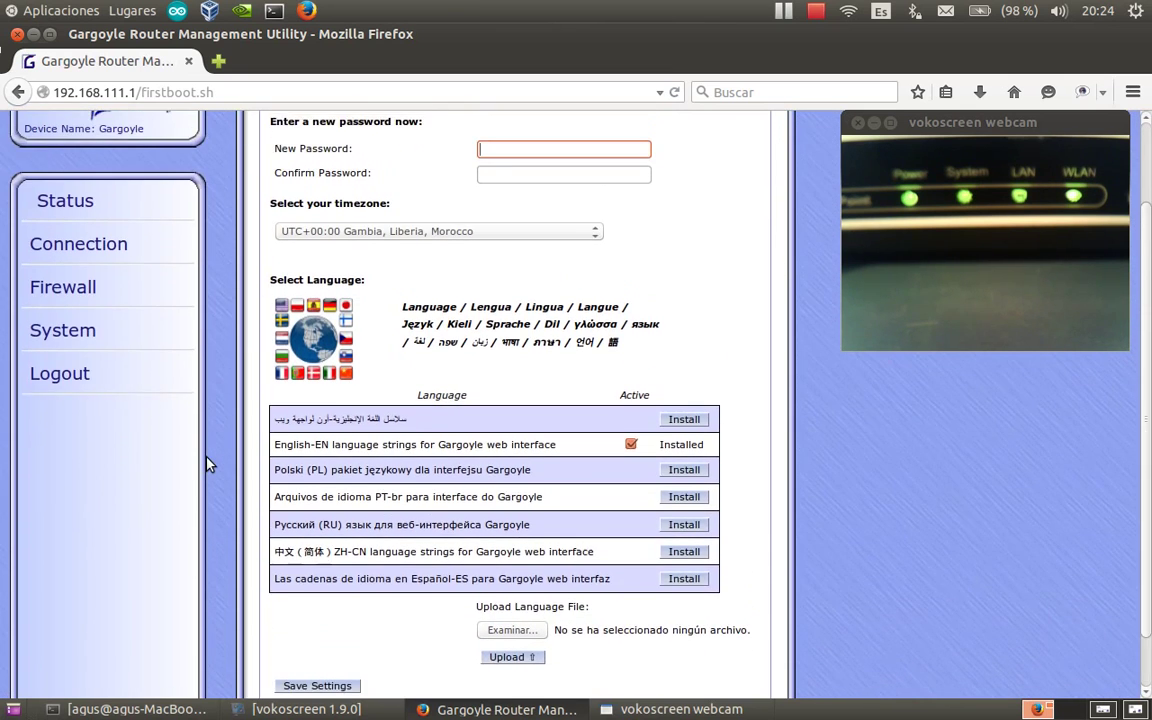
pyautogui.scroll(2, 208, 460)
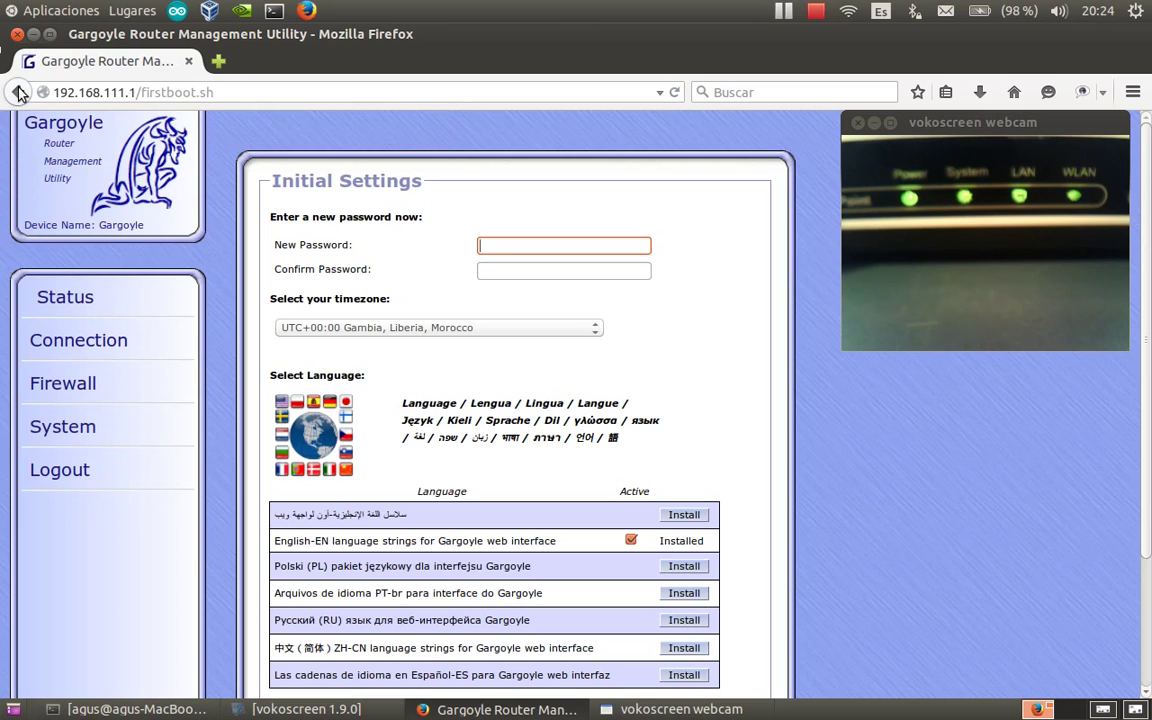
pyautogui.click(227, 95)
pyautogui.press('BackSpace')
pyautogui.press('BackSpace')
pyautogui.press('BackSpace')
pyautogui.press('BackSpace')
pyautogui.press('BackSpace')
pyautogui.press('BackSpace')
pyautogui.press('BackSpace')
pyautogui.press('BackSpace')
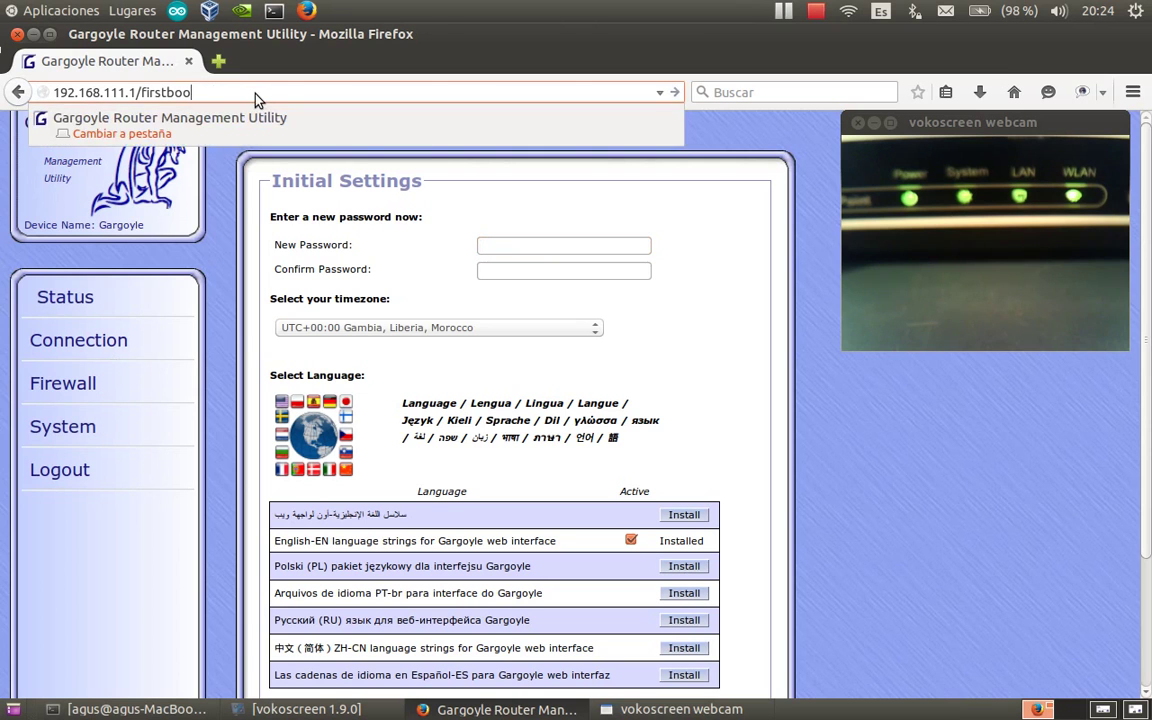
pyautogui.press('BackSpace')
pyautogui.press('BackSpace')
pyautogui.press('BackSpace')
pyautogui.press('BackSpace')
pyautogui.press('BackSpace')
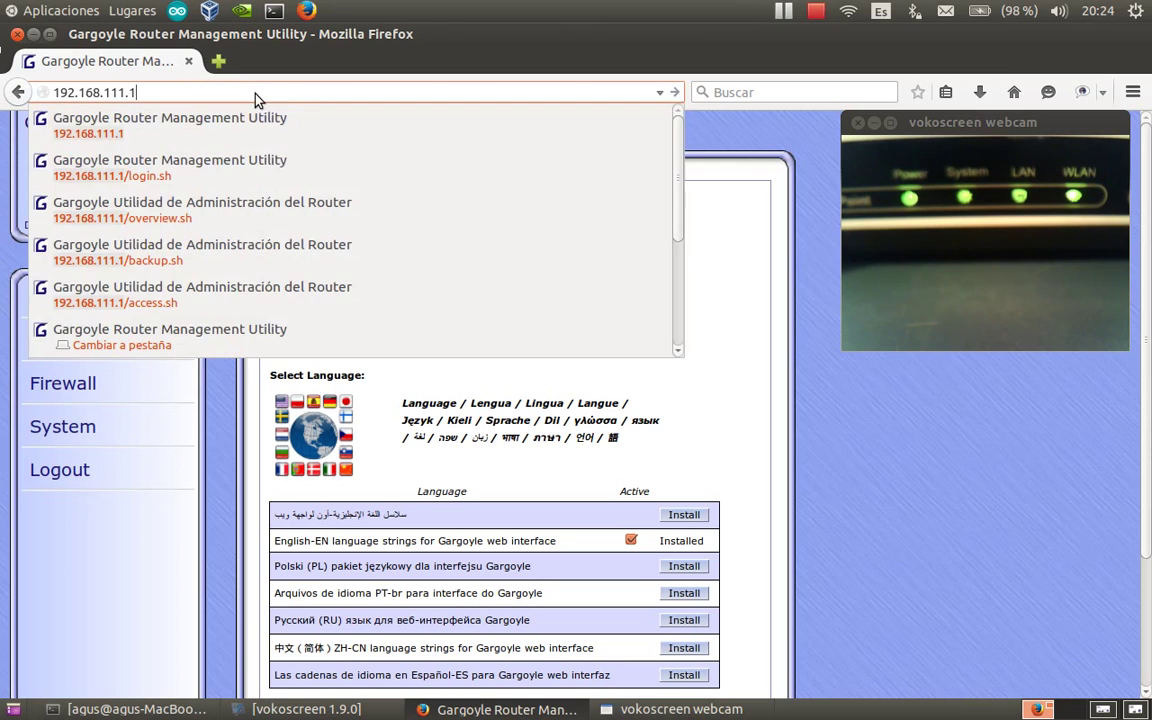
pyautogui.press('Return')
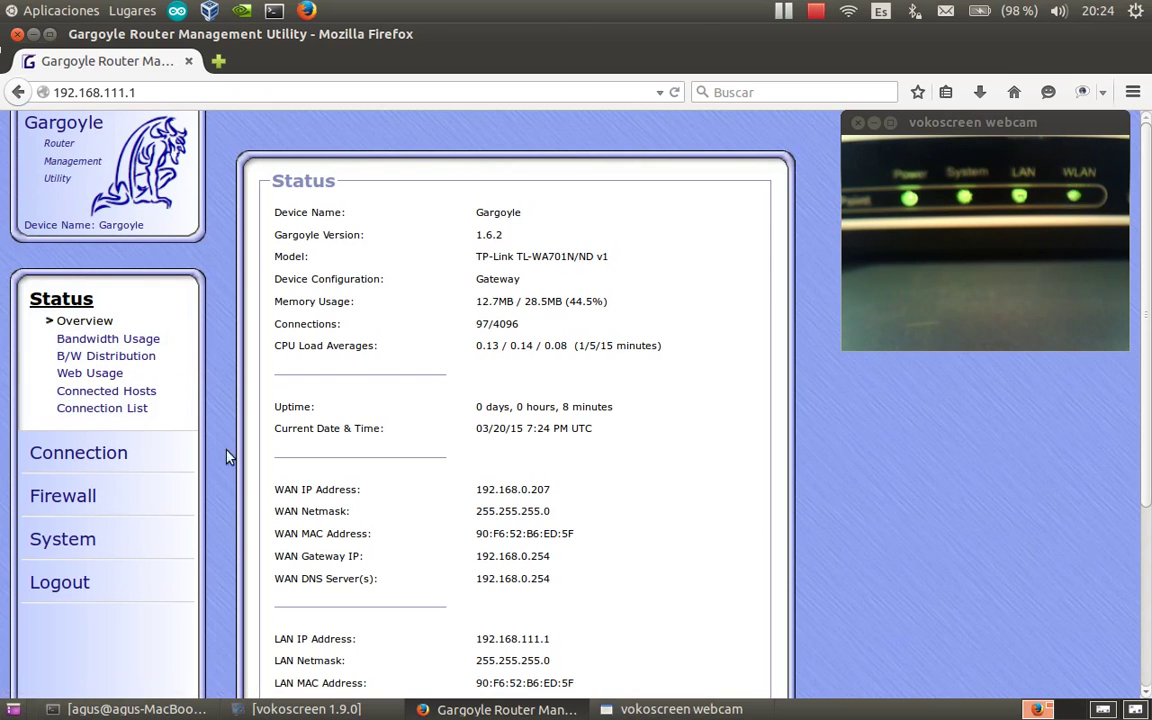
# Log out using the Logout link in the left navigation menu.
pyautogui.click(64, 583)
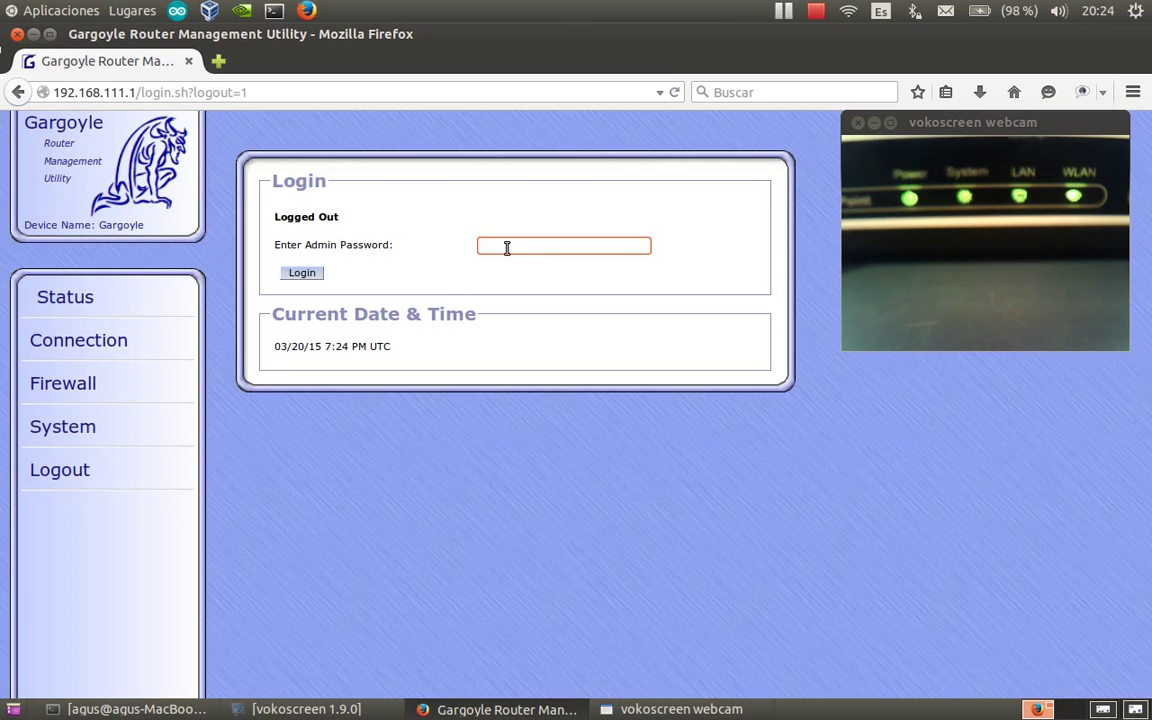
# Sign back in with the admin password to reach Initial Settings at /firstboot.sh.
pyautogui.write('pass')
pyautogui.press('Return')
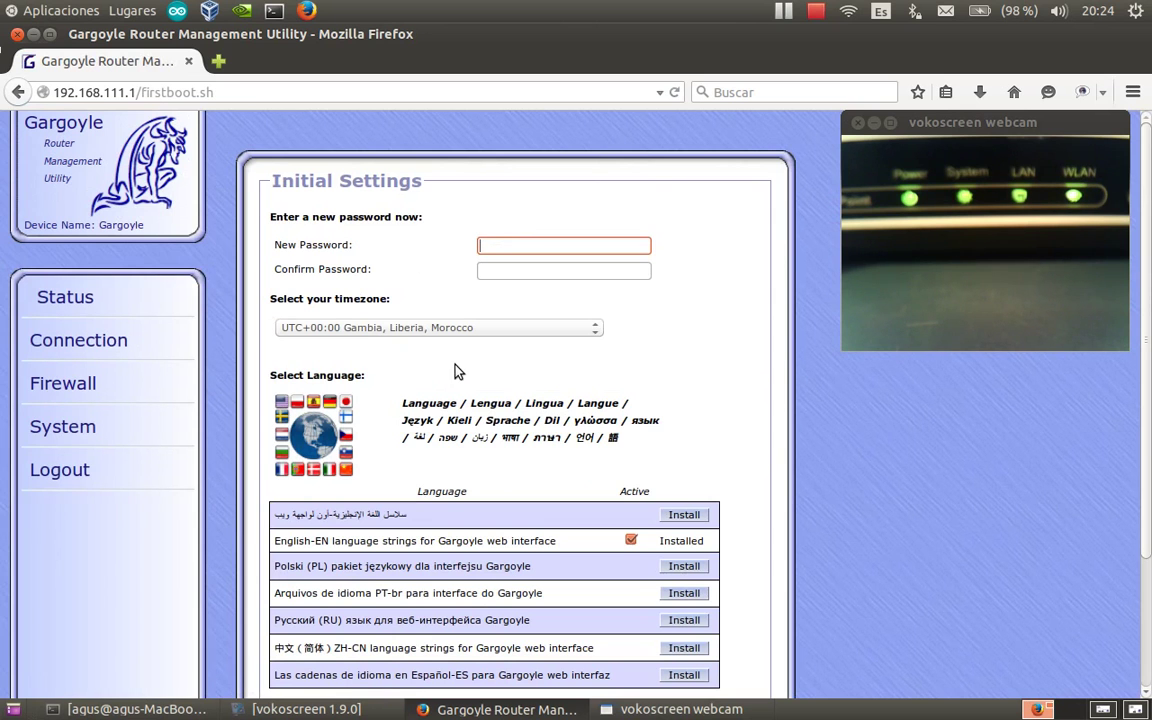
pyautogui.scroll(-1, 455, 370)
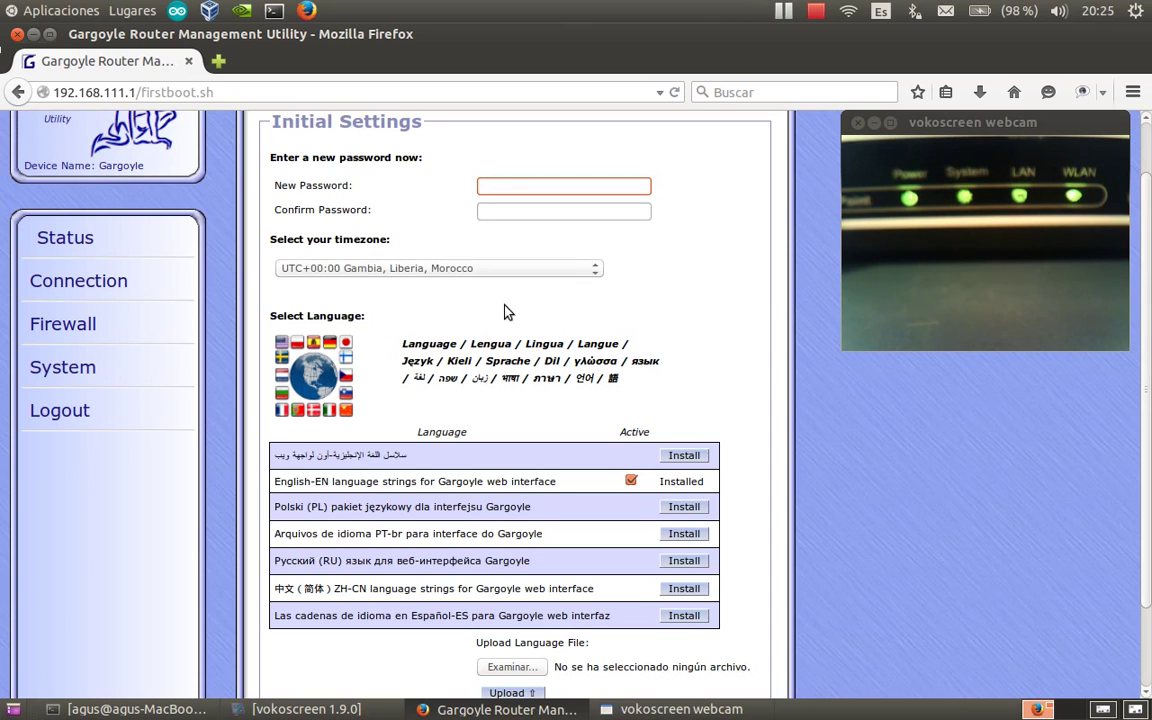
# Set the timezone to UTC+01:00 France, Germany, Hungary, Italy, Poland.
pyautogui.click(597, 271)
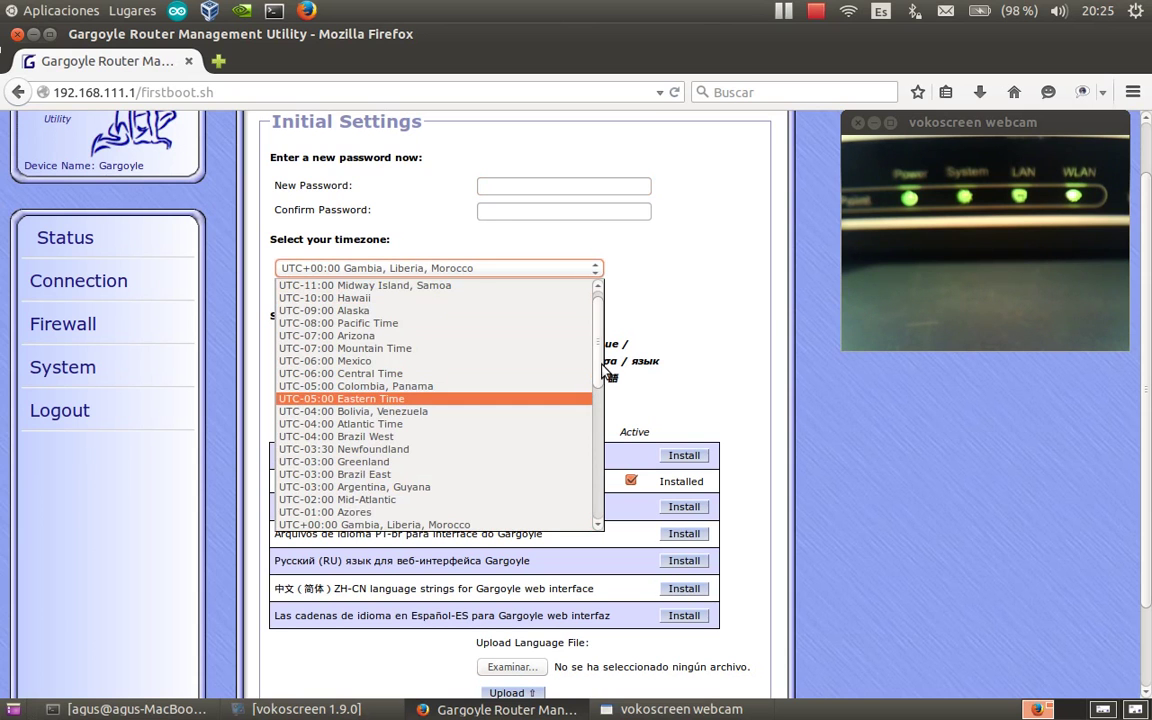
pyautogui.scroll(-1, 599, 404)
pyautogui.moveTo(599, 392); pyautogui.dragTo(599, 423)
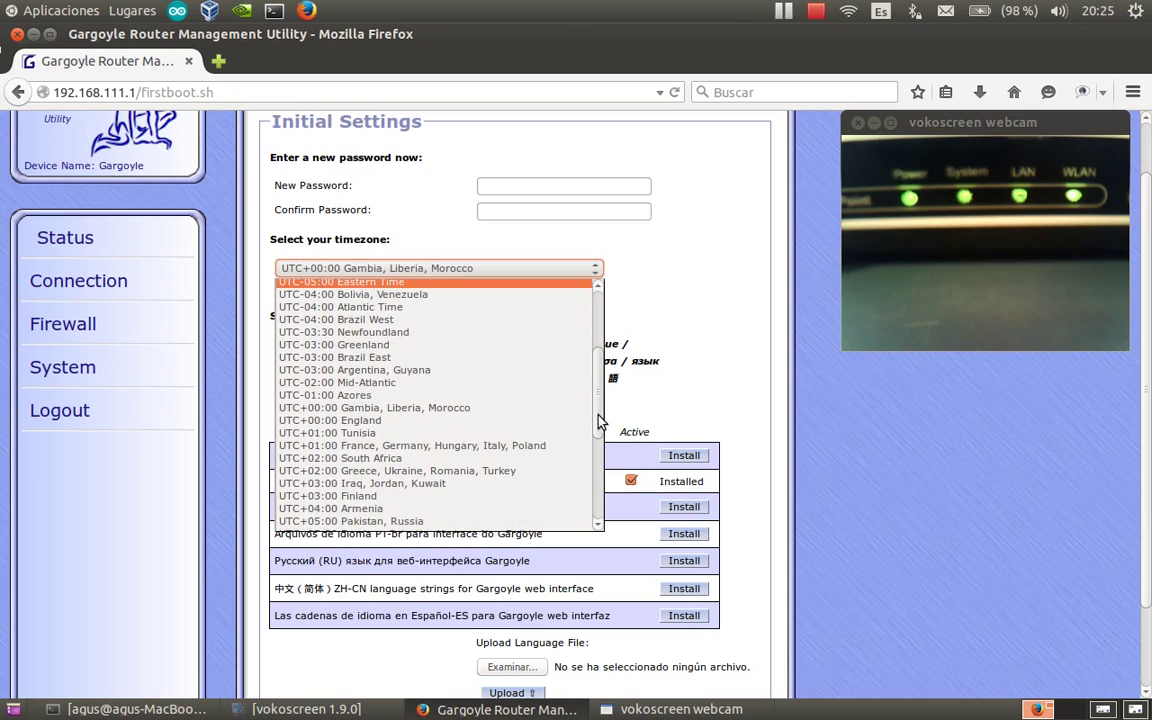
pyautogui.click(480, 446)
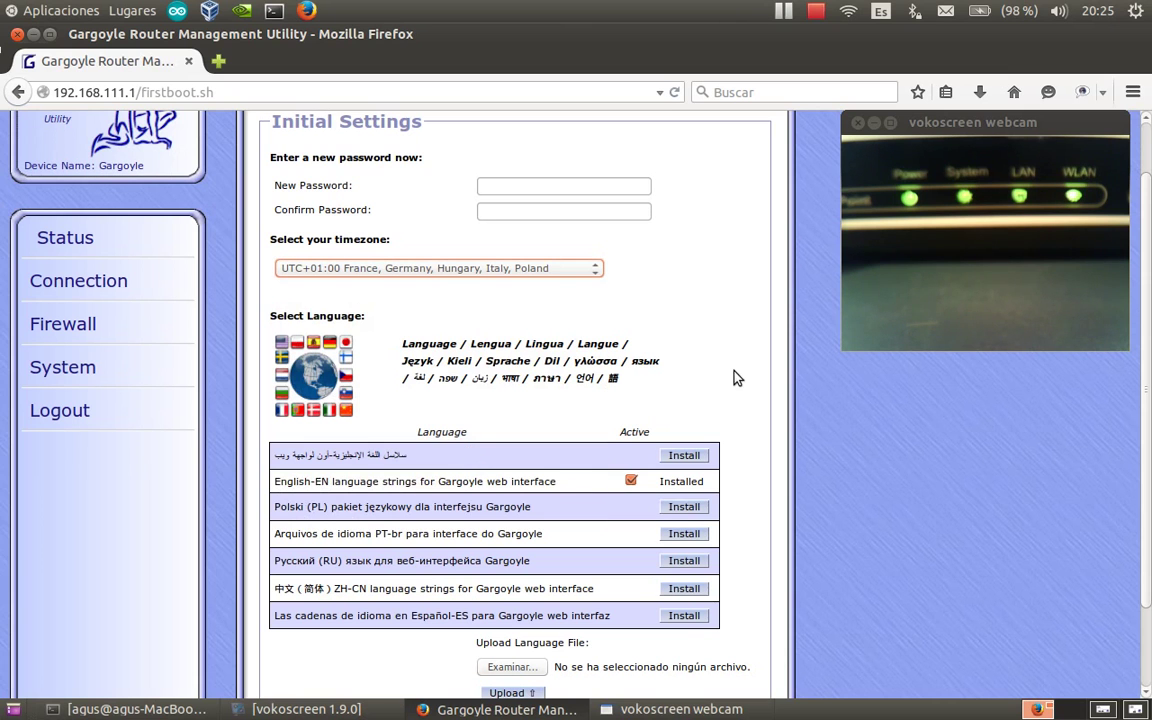
# Install the Español-ES language strings.
pyautogui.scroll(-2, 733, 378)
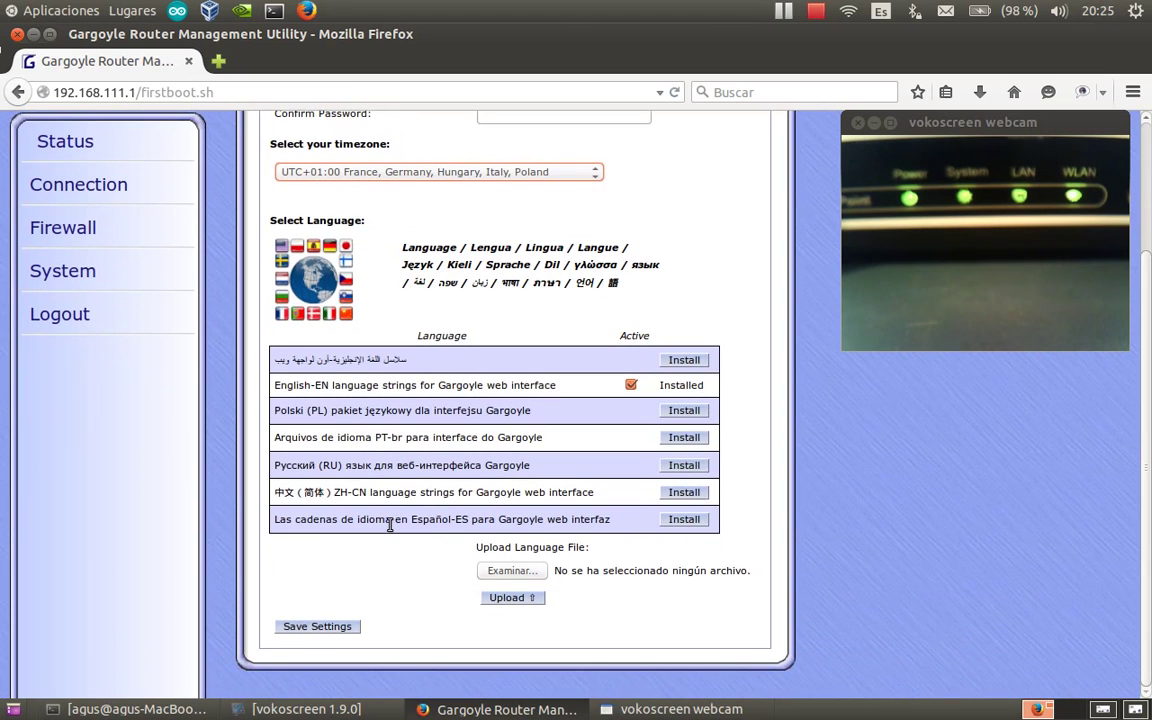
pyautogui.click(670, 520)
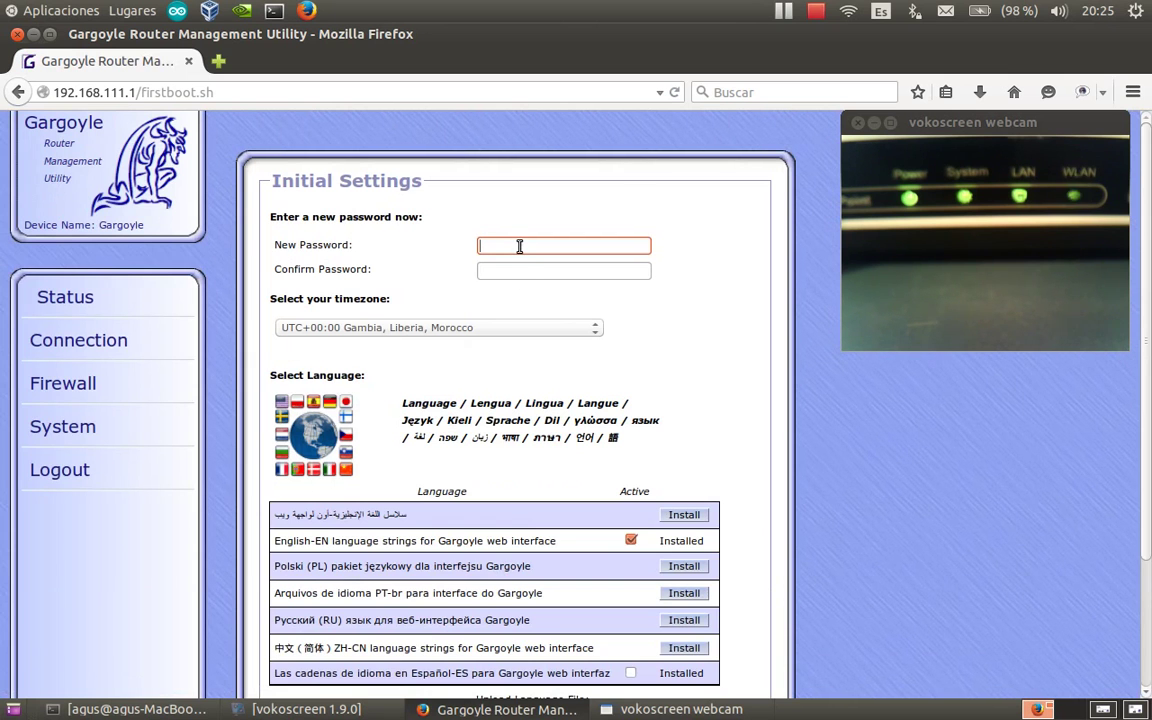
pyautogui.scroll(-2, 645, 457)
pyautogui.scroll(-2, 645, 457)
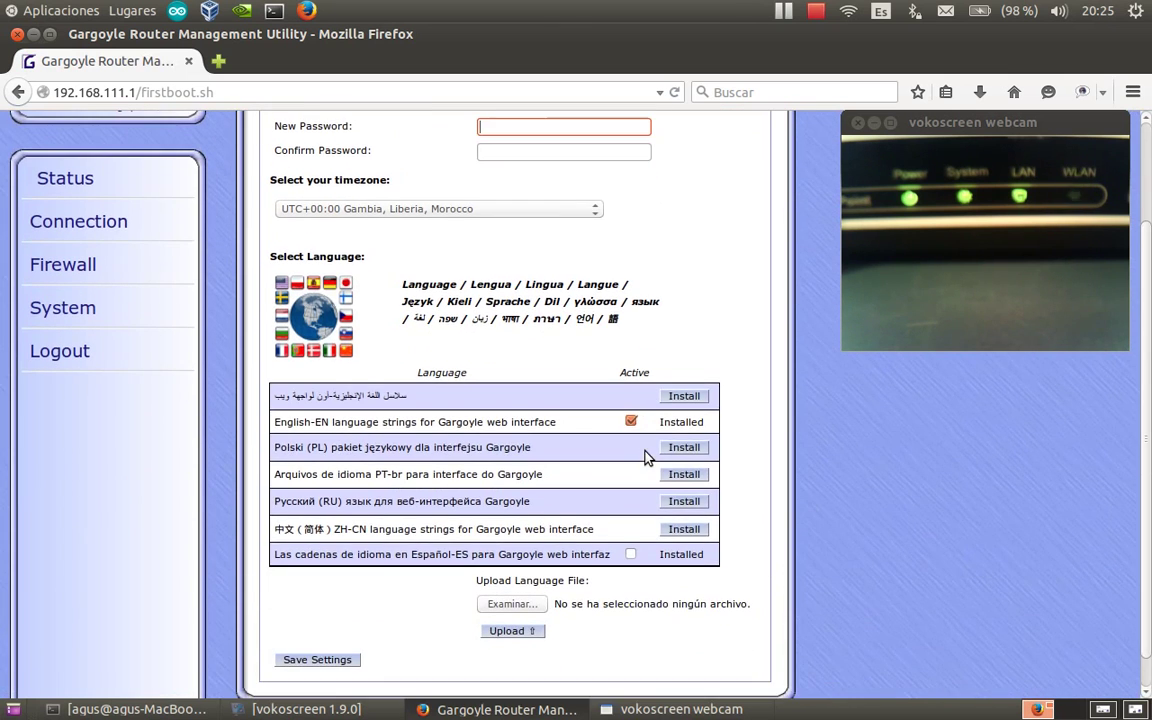
pyautogui.click(697, 497)
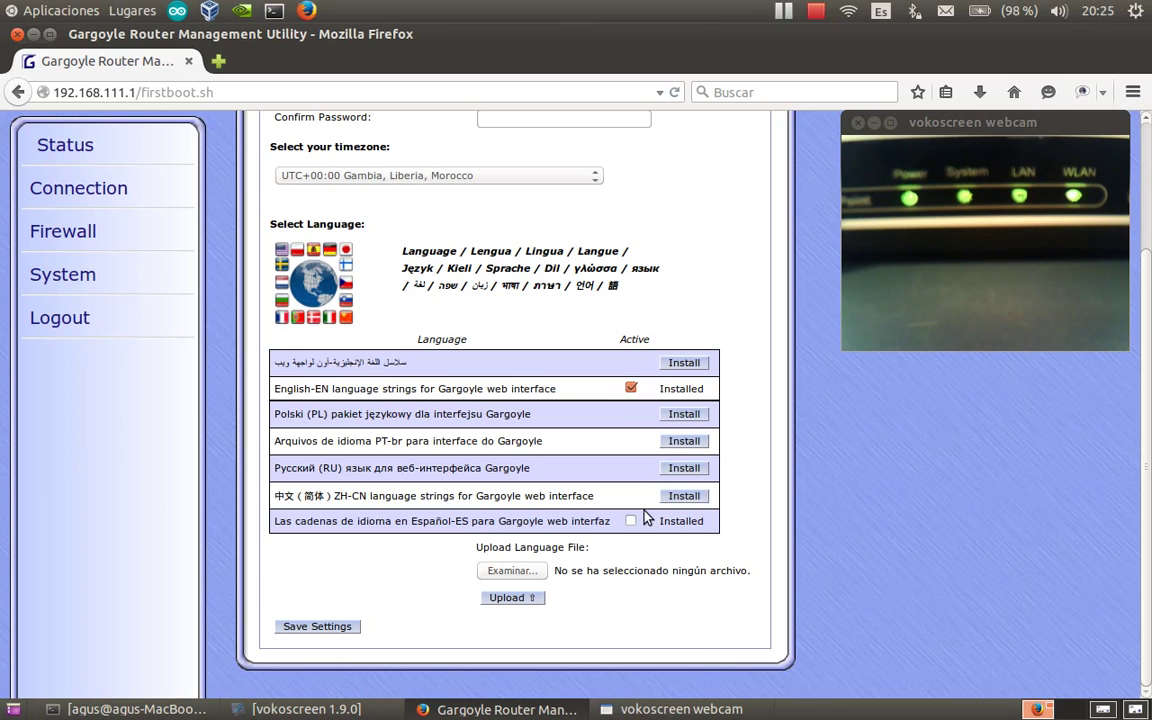
# Check the Connection Basic page: DHCP WAN, LAN 192.168.111.1, MI_RED with WPA2 PSK, then Status.
pyautogui.click(70, 192)
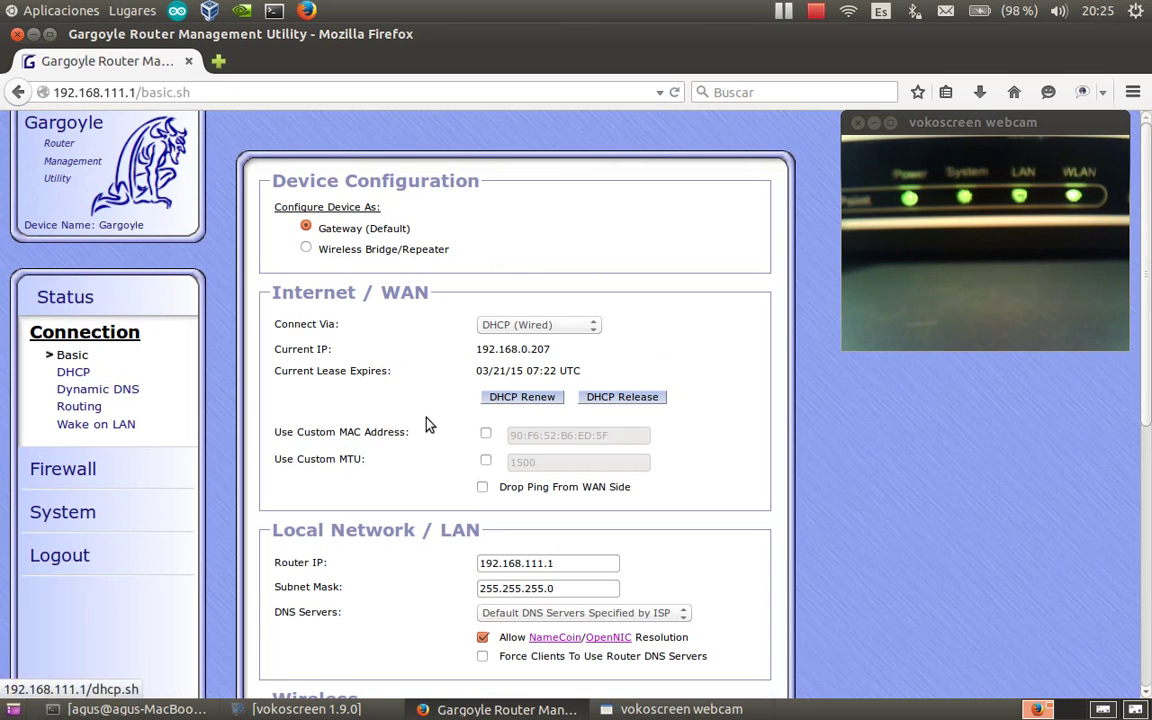
pyautogui.scroll(-2, 525, 395)
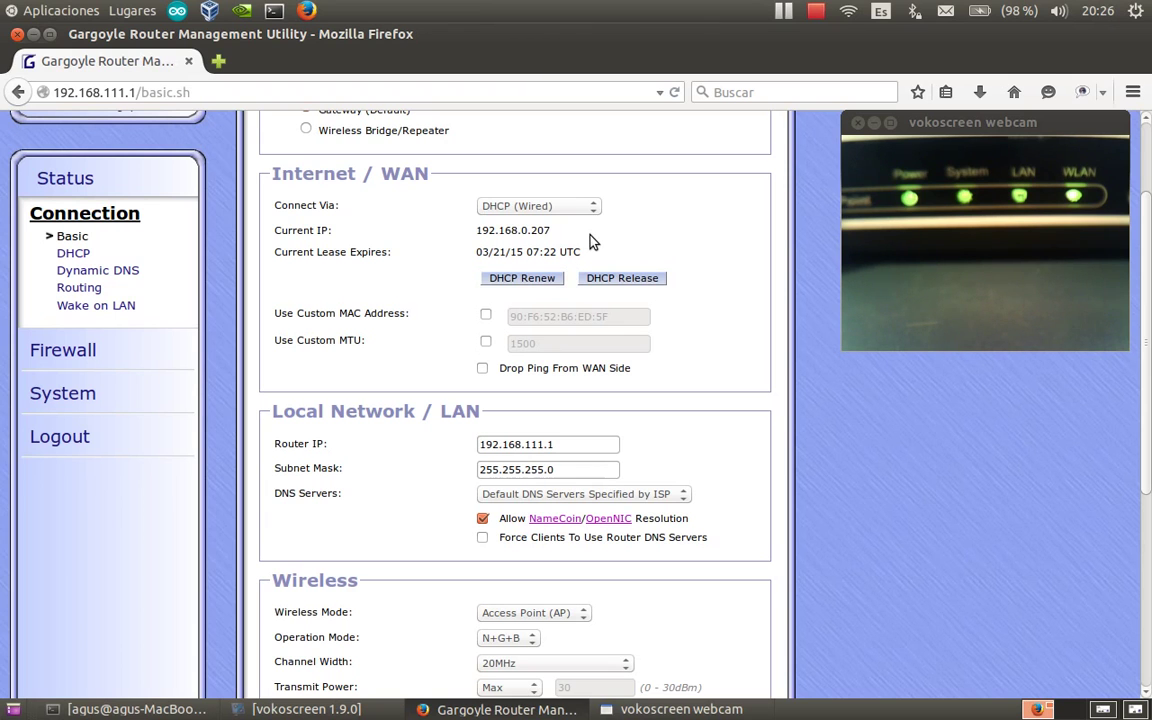
pyautogui.scroll(-1, 491, 417)
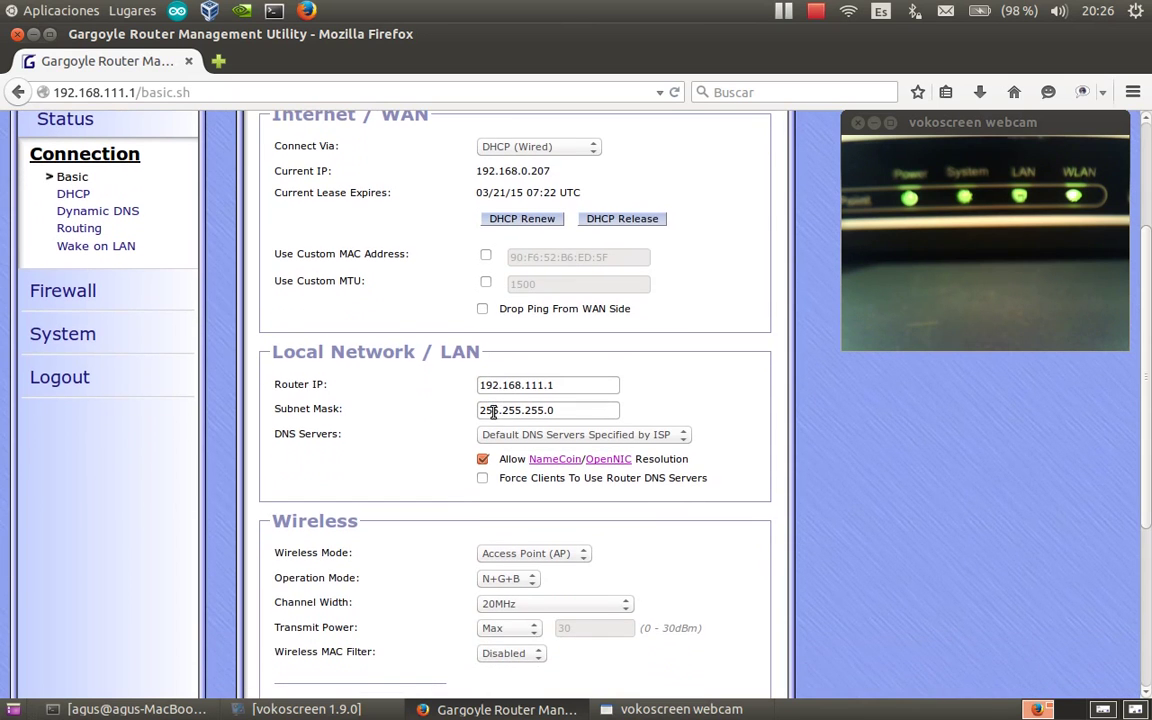
pyautogui.scroll(-2, 500, 394)
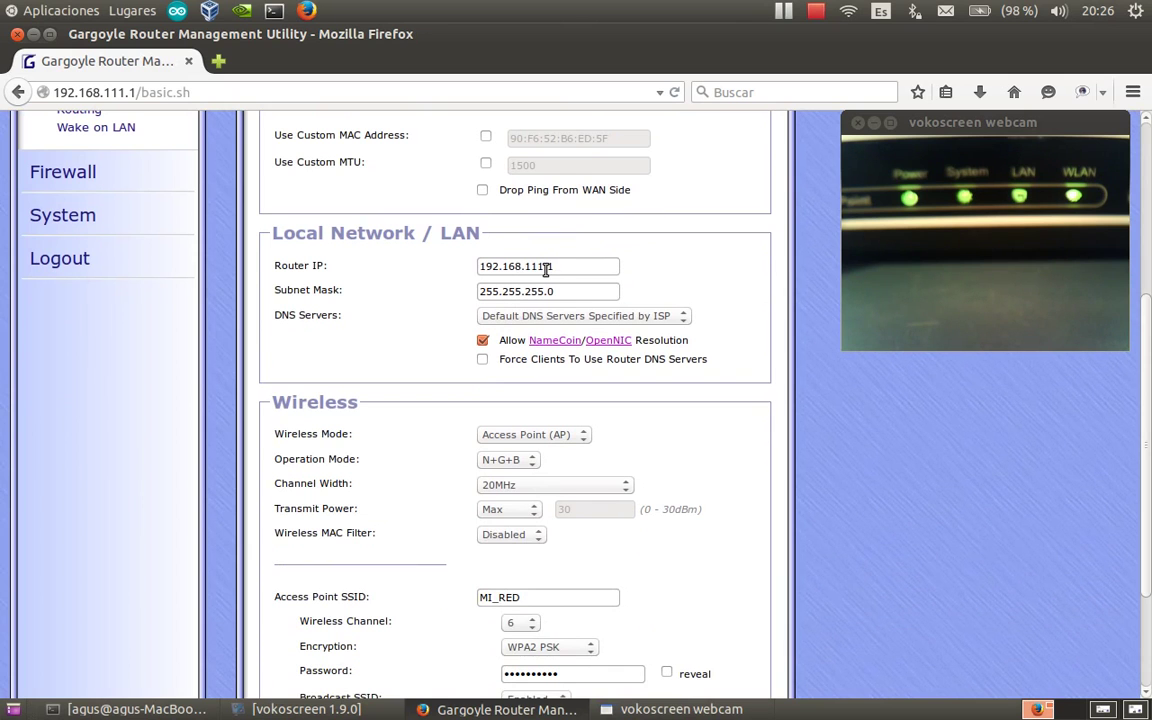
pyautogui.scroll(-3, 531, 400)
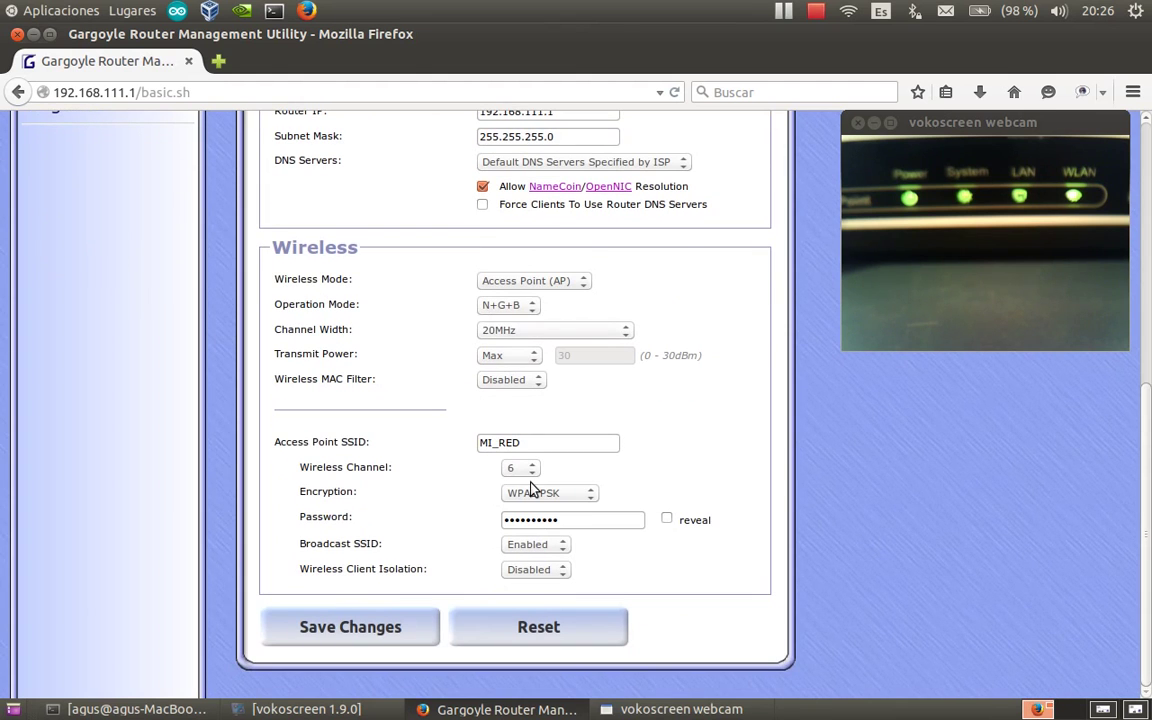
pyautogui.scroll(7, 531, 489)
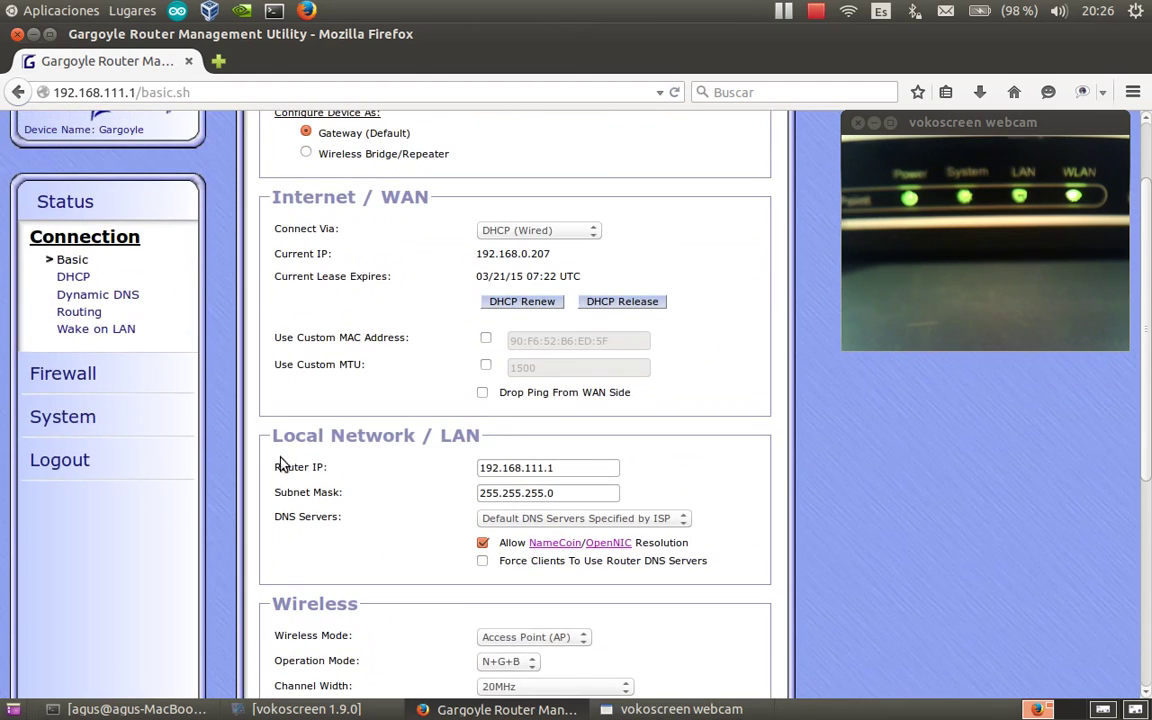
pyautogui.click(72, 208)
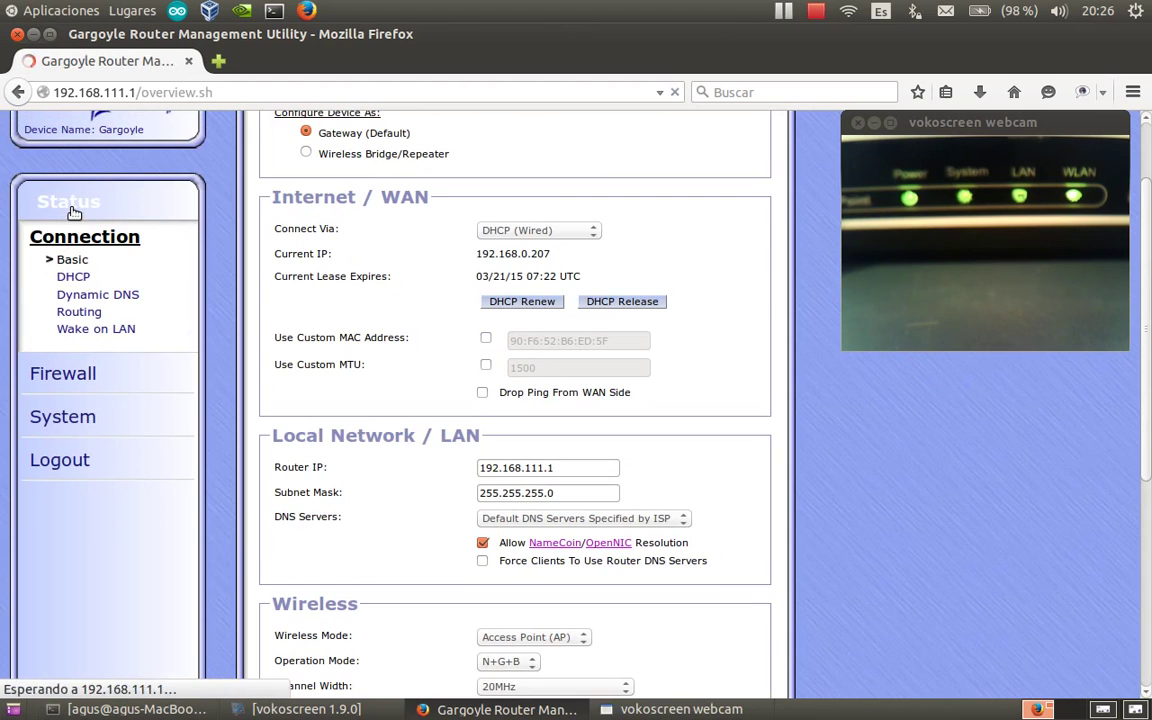
# Mark Español-ES as Active under System > Languages so the interface turns Spanish.
pyautogui.scroll(-2, 148, 452)
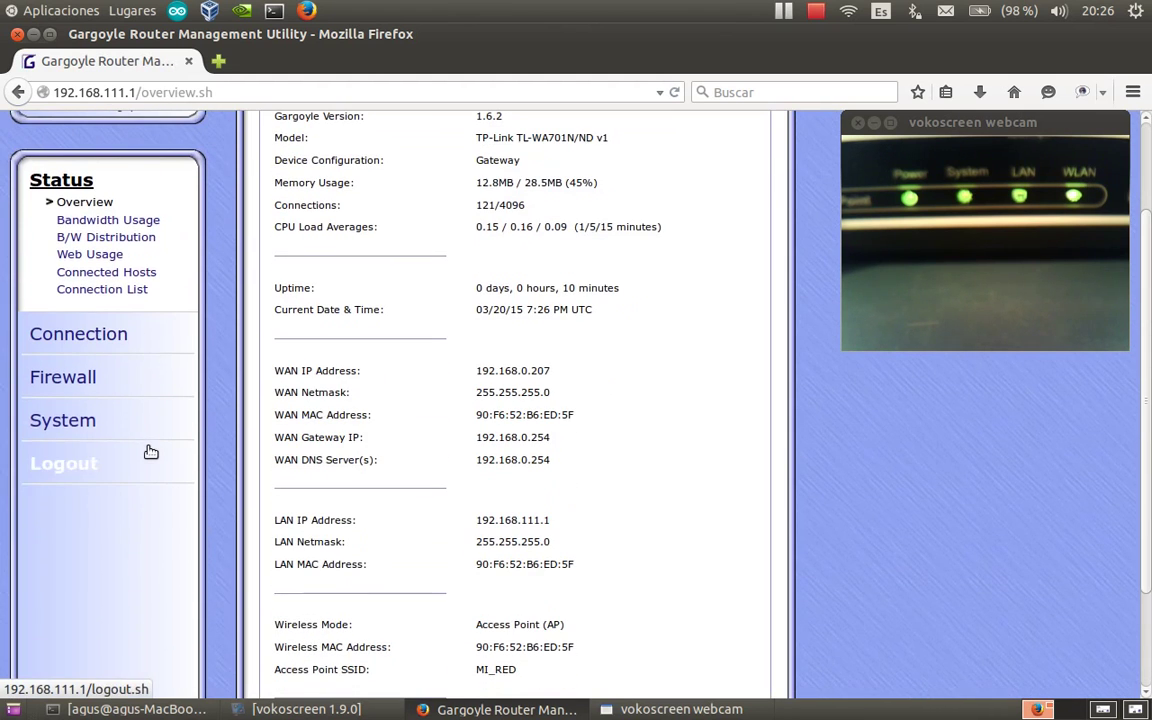
pyautogui.click(68, 426)
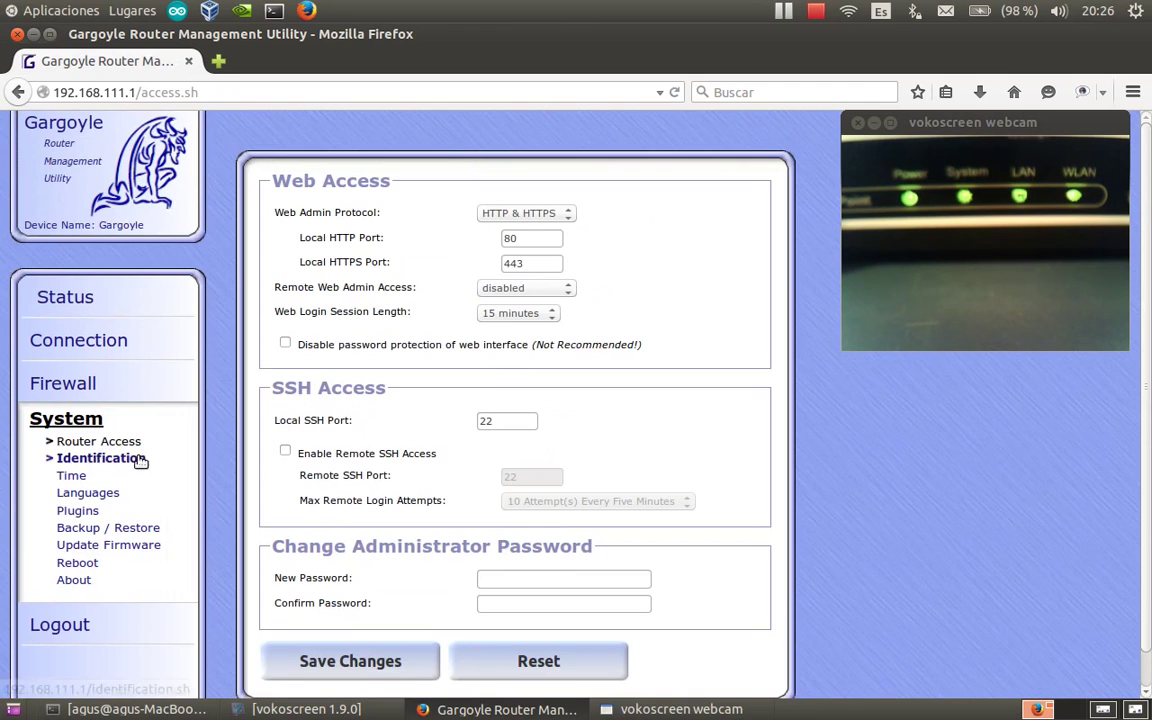
pyautogui.scroll(-1, 105, 490)
pyautogui.click(93, 461)
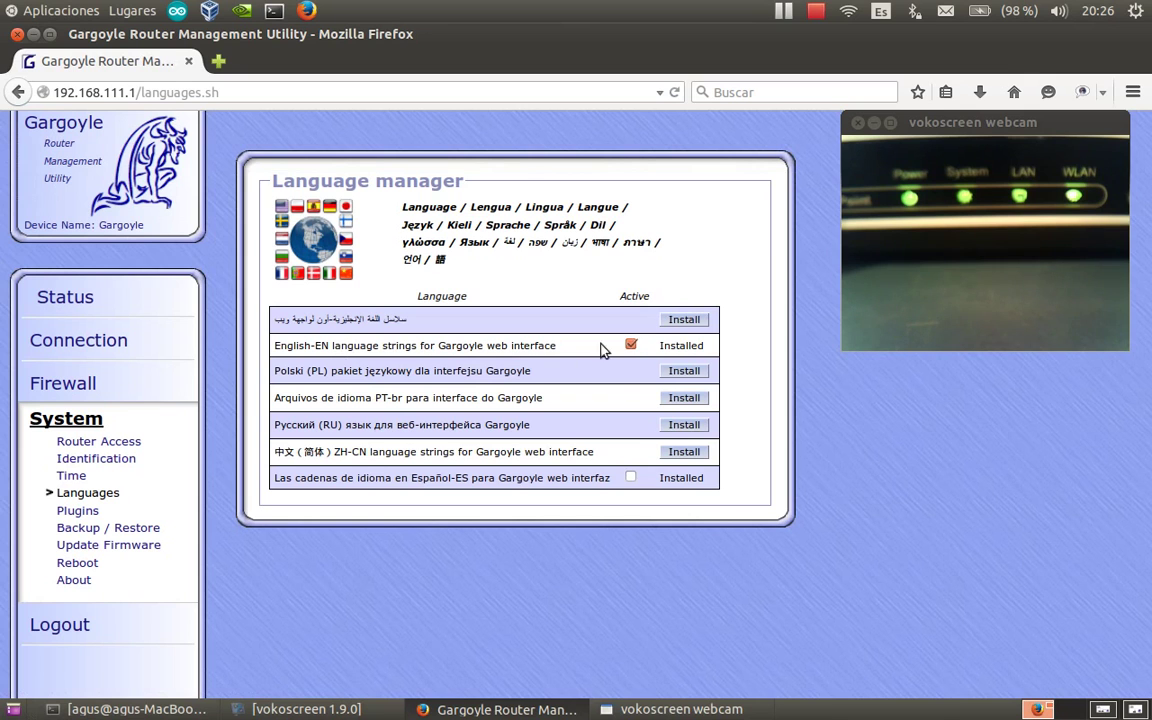
pyautogui.click(631, 479)
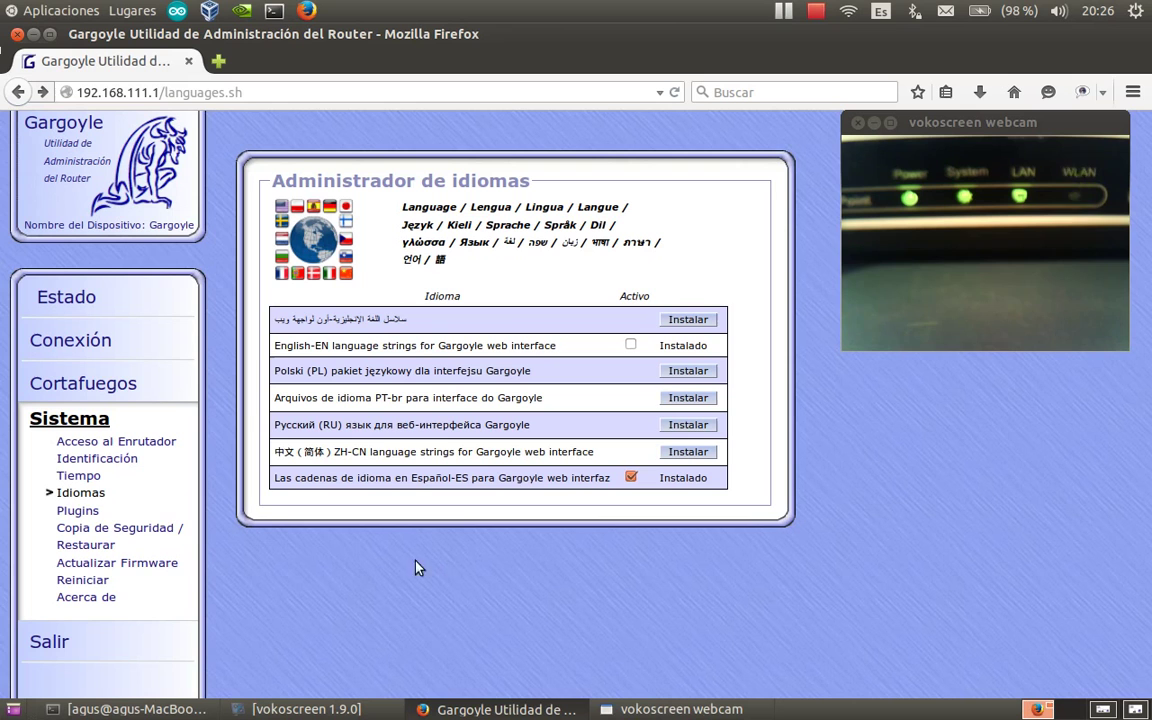
# Go to Sistema > Tiempo to view the current time settings.
pyautogui.click(80, 476)
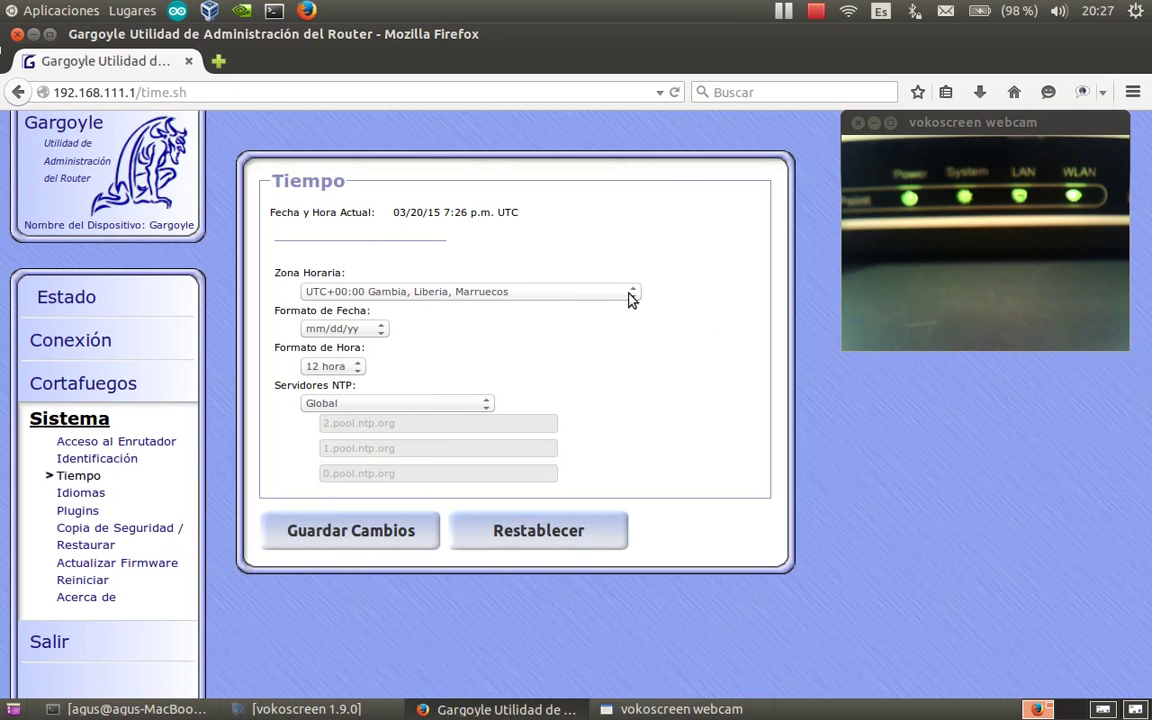
# Set Tiempo to UTC+01:00 España, dd.mm.yyyy dates, 24 hora clock, Europa NTP servers, and save.
pyautogui.click(630, 295)
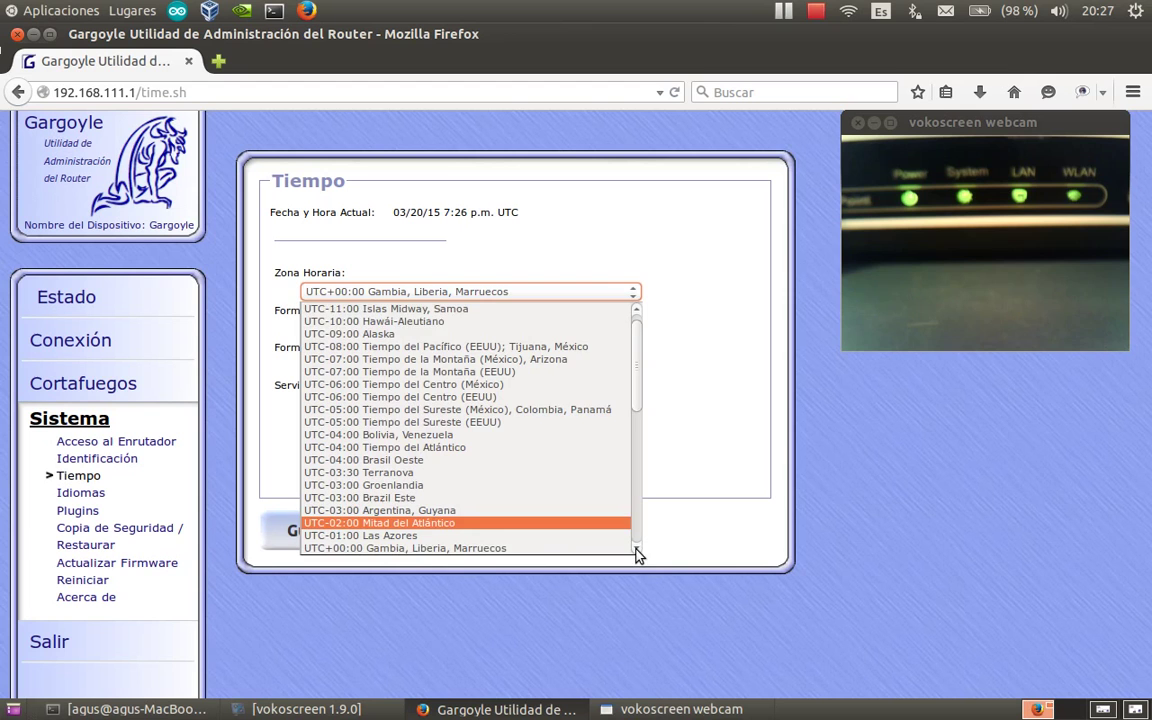
pyautogui.scroll(-1, 638, 552)
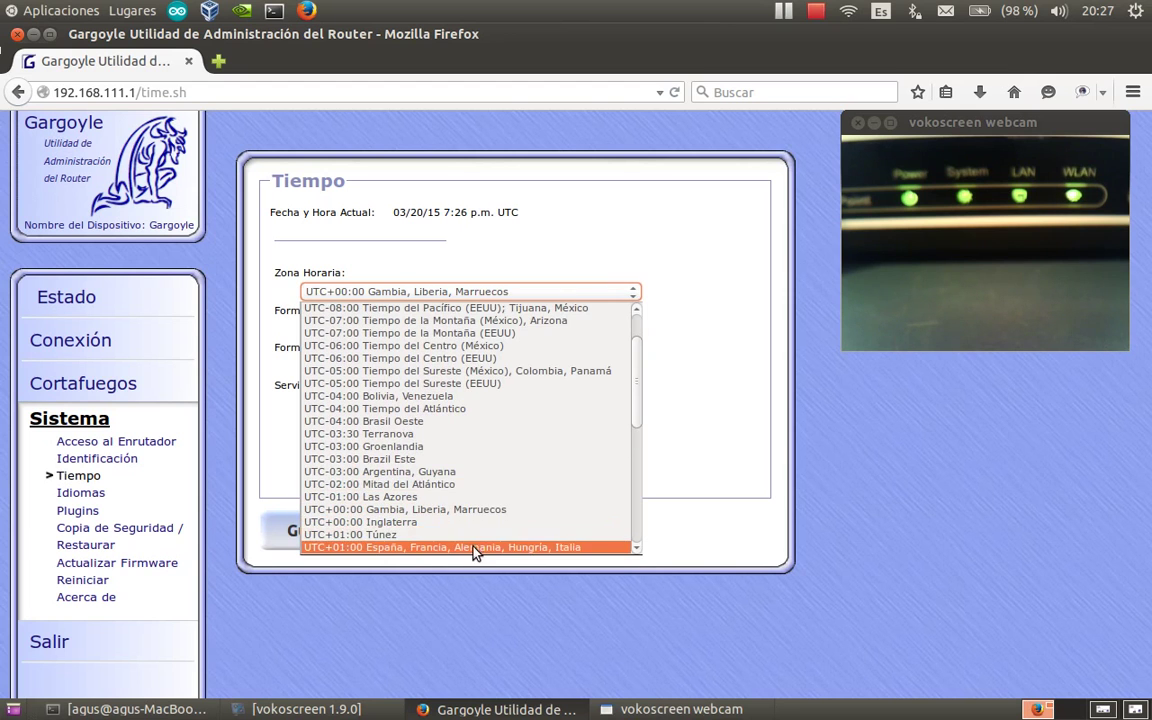
pyautogui.click(474, 548)
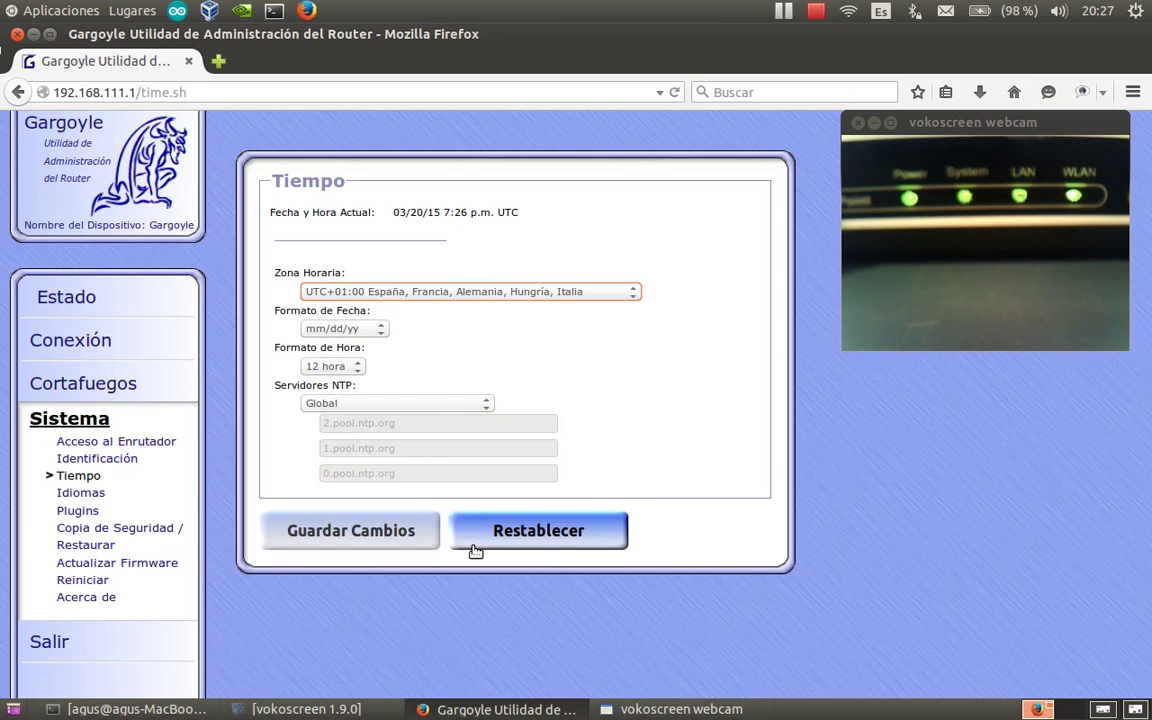
pyautogui.click(380, 332)
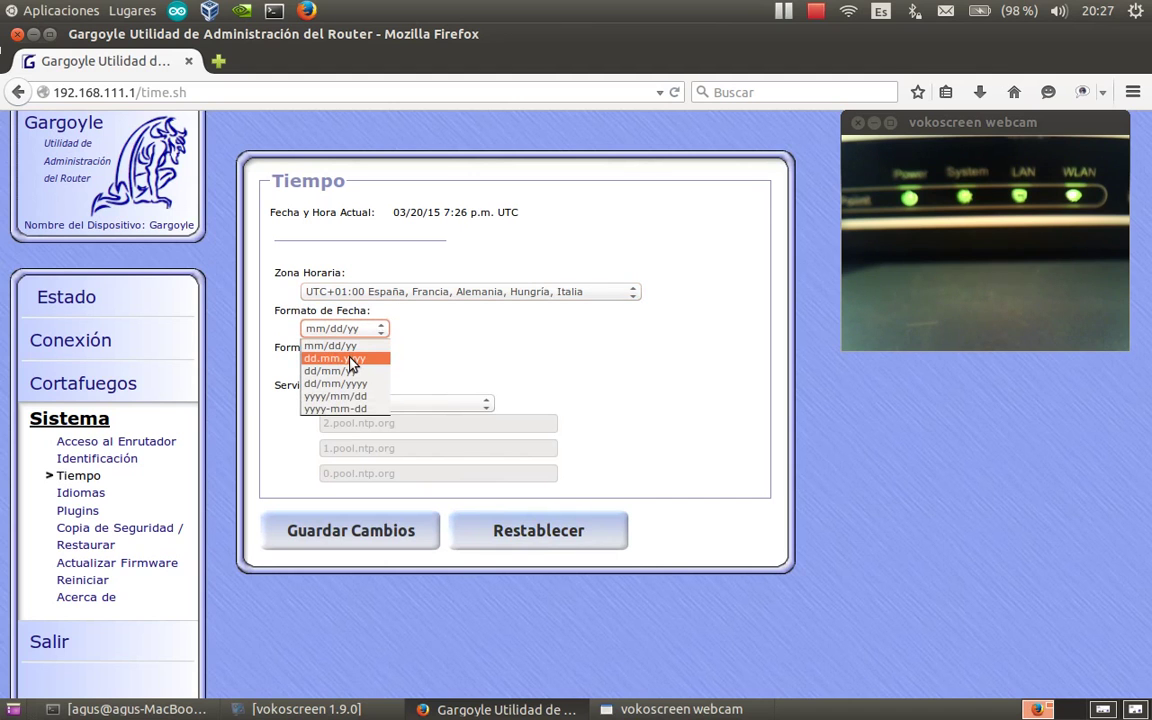
pyautogui.click(349, 358)
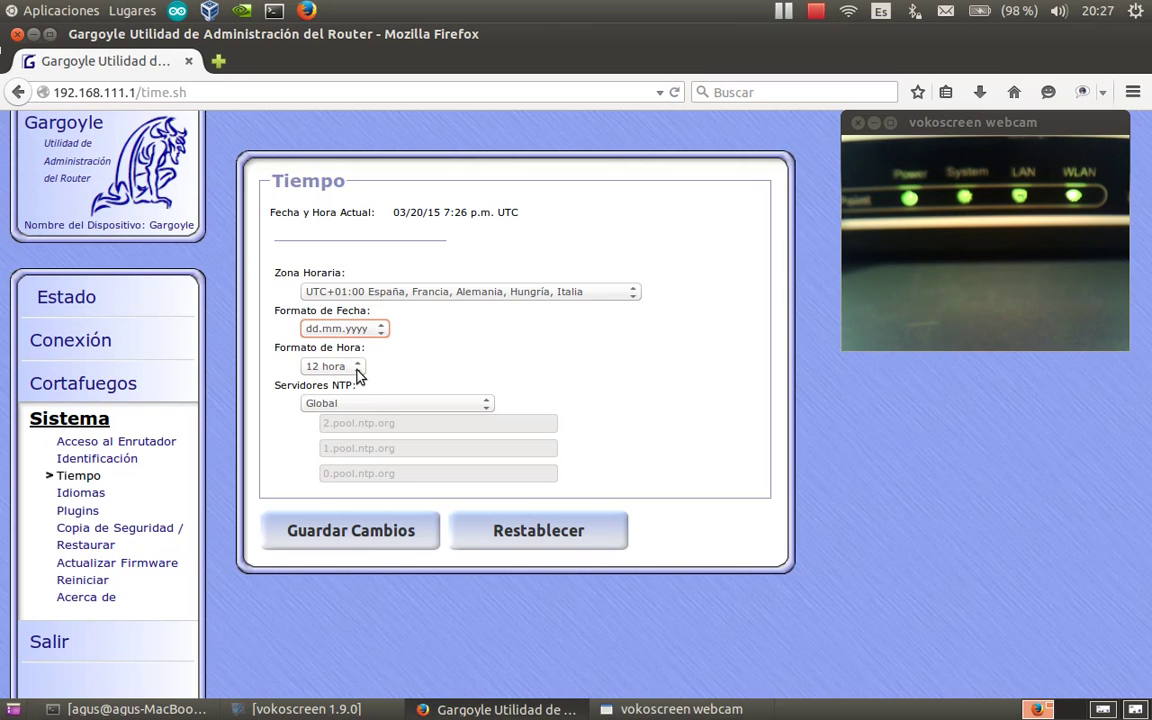
pyautogui.click(357, 368)
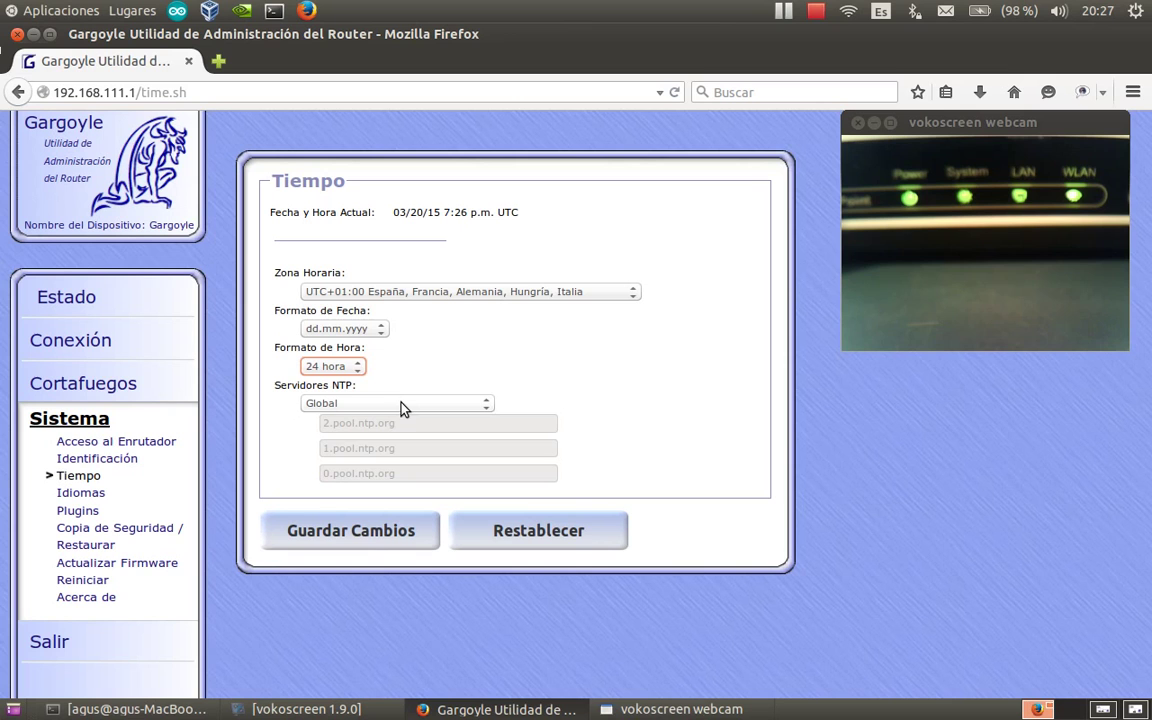
pyautogui.click(486, 406)
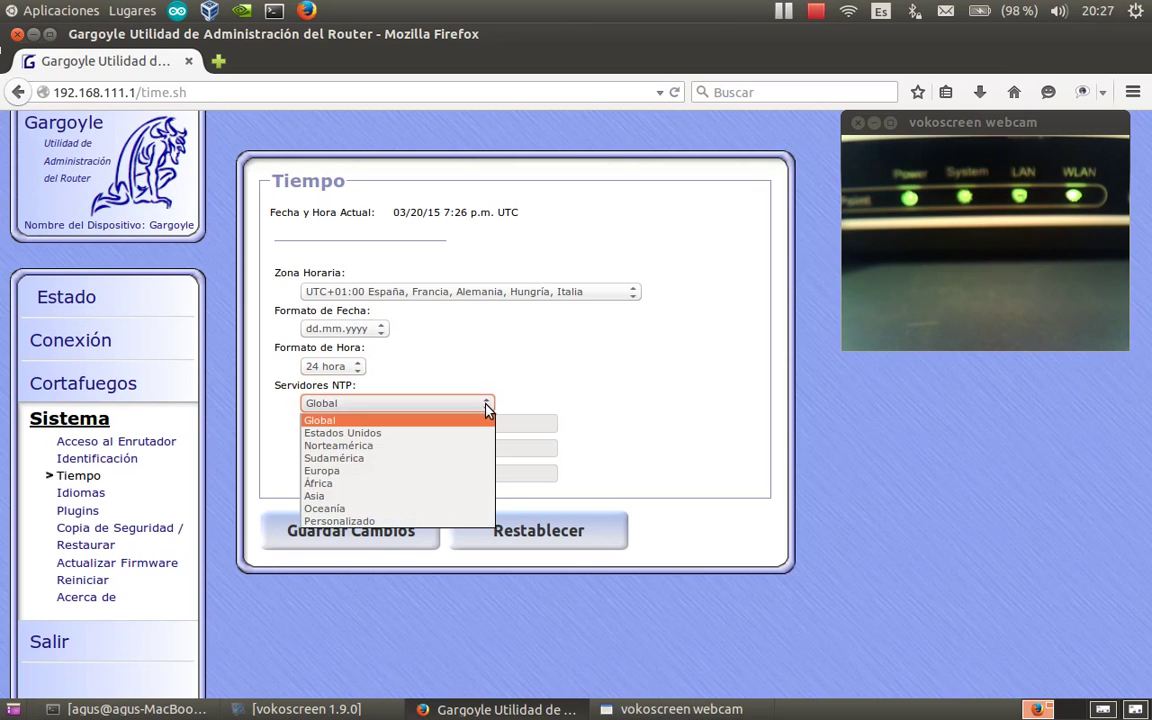
pyautogui.click(359, 472)
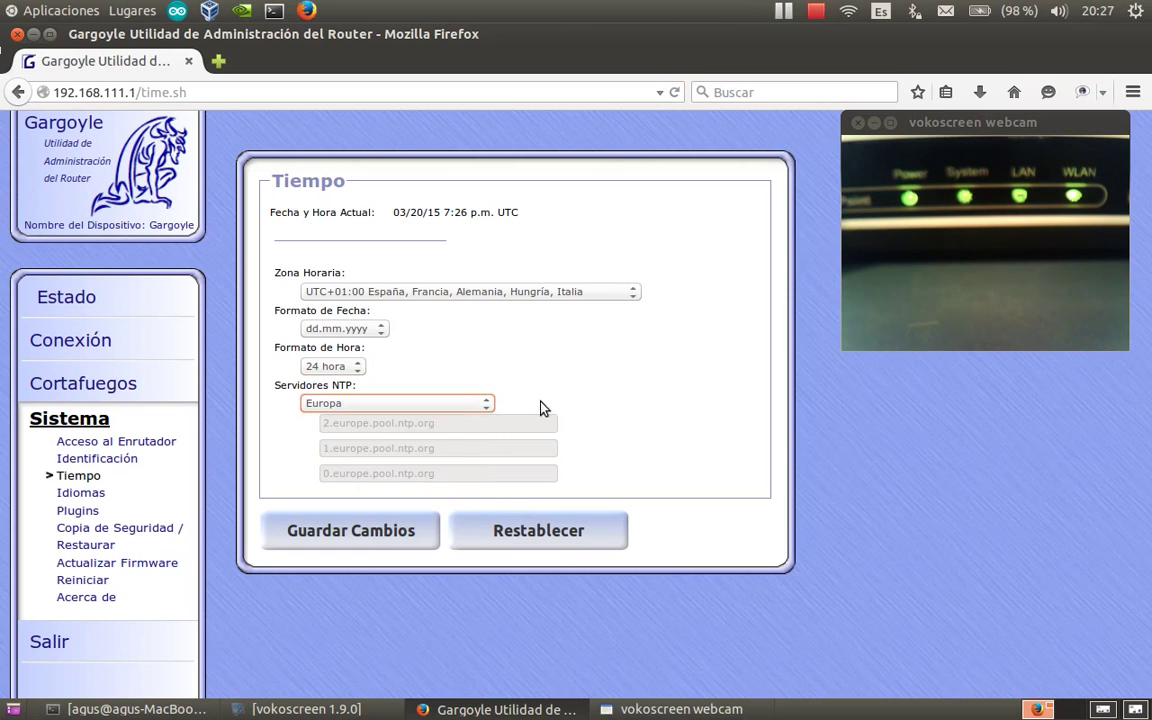
pyautogui.click(368, 535)
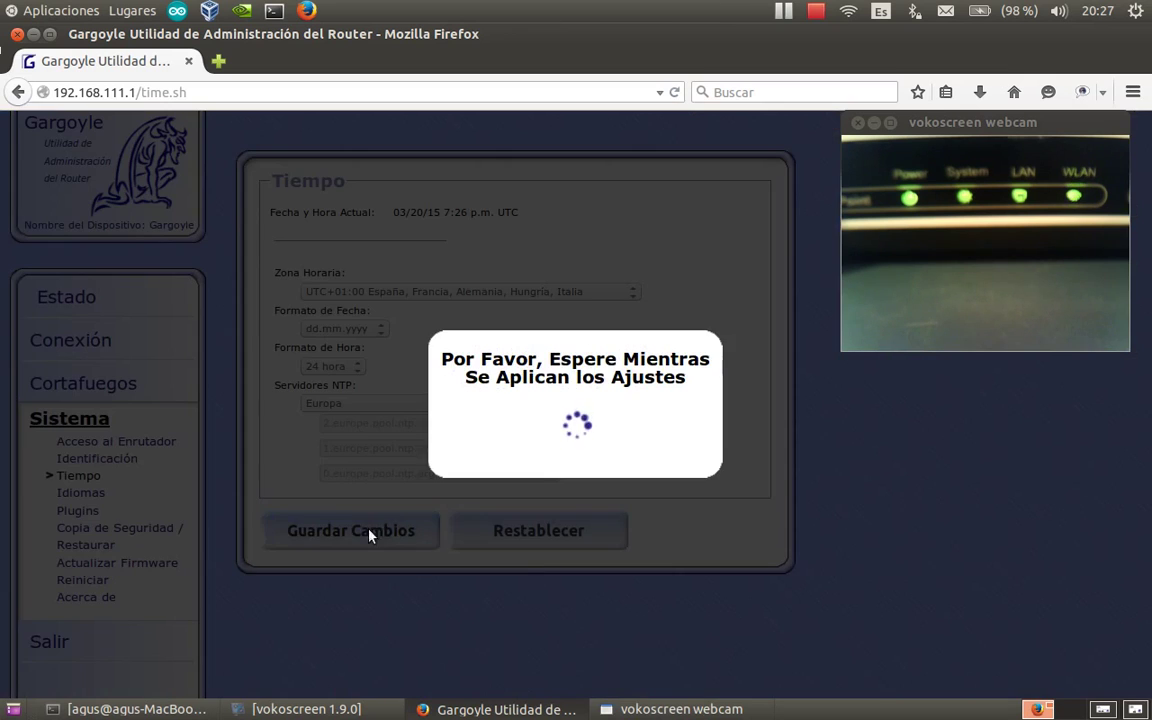